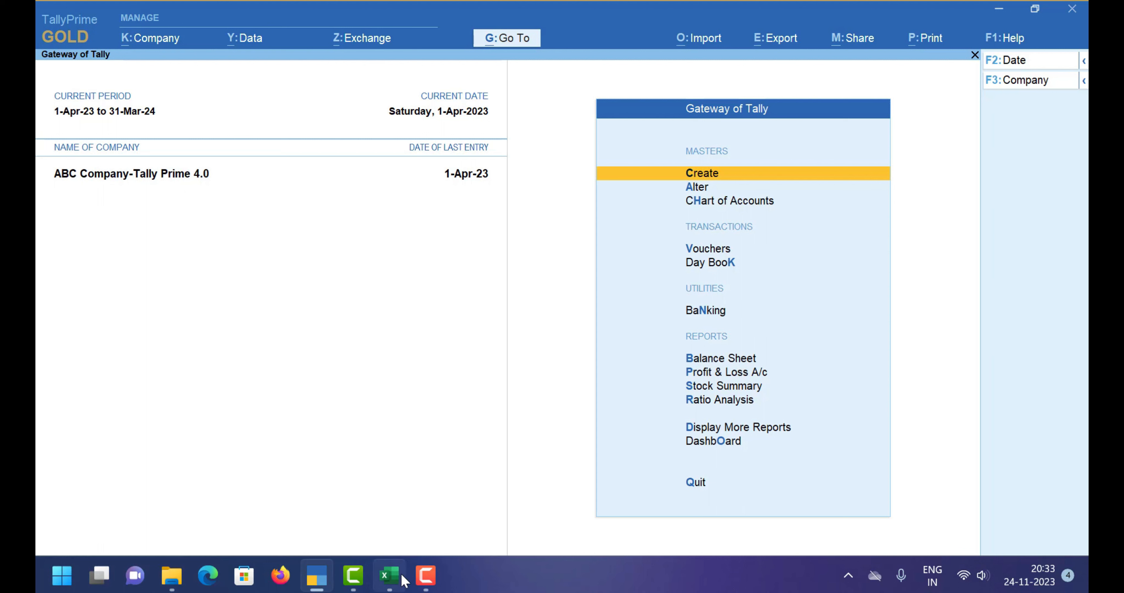
Step: Switch to Excel and review the voucher entries and column layout of the payment statement
{"action": "left_click", "coordinate": [389, 576]}
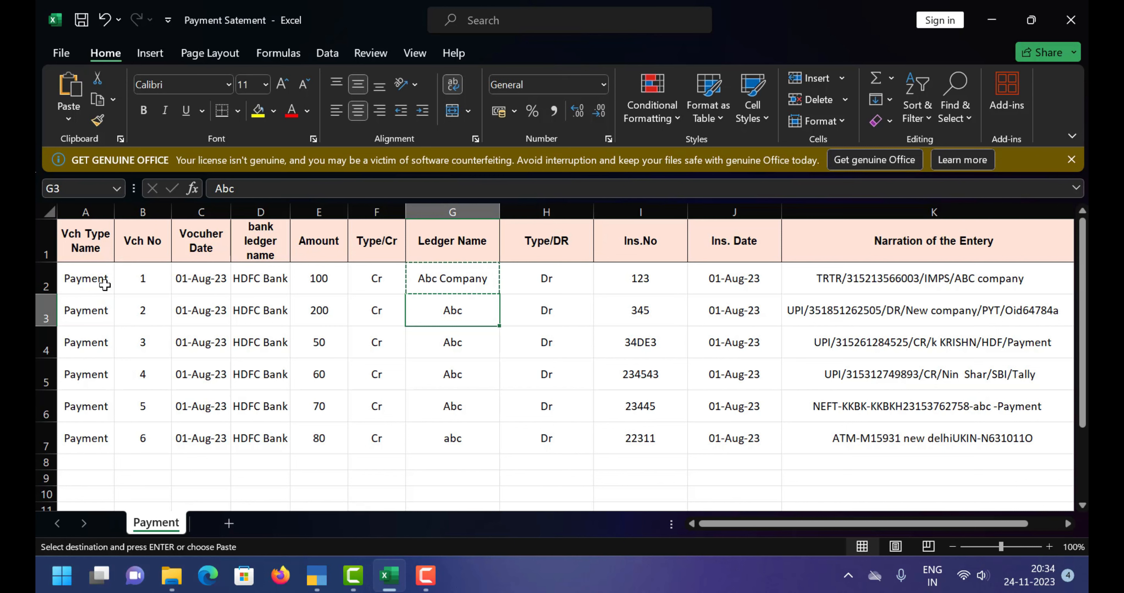
{"action": "left_click_drag", "start_coordinate": [93, 253], "coordinate": [800, 463]}
{"action": "left_click", "coordinate": [761, 492]}
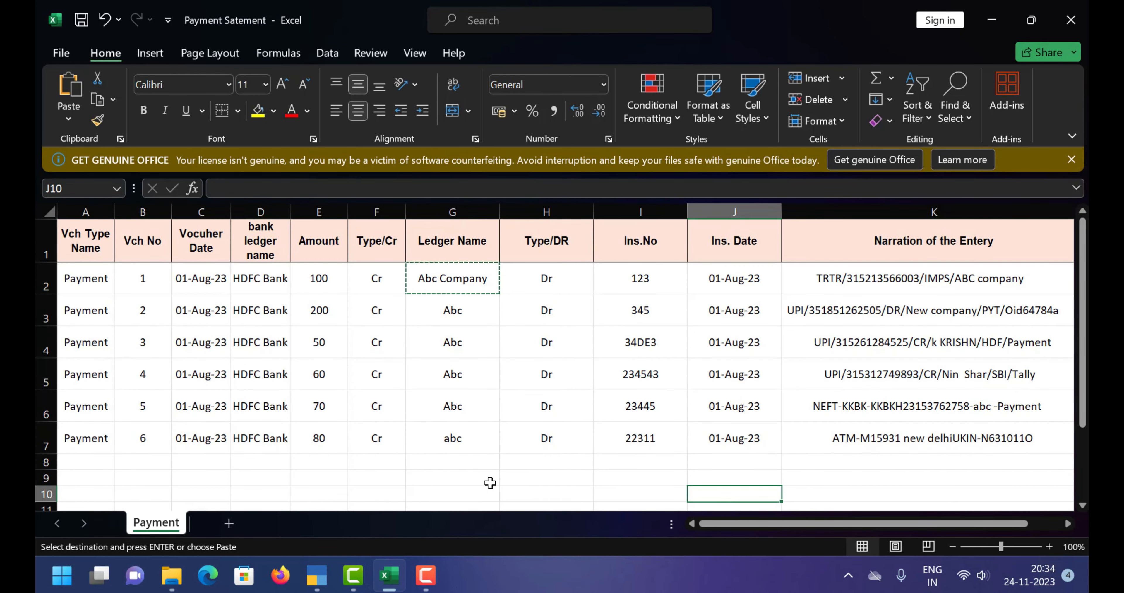
{"action": "left_click_drag", "start_coordinate": [726, 522], "coordinate": [804, 528]}
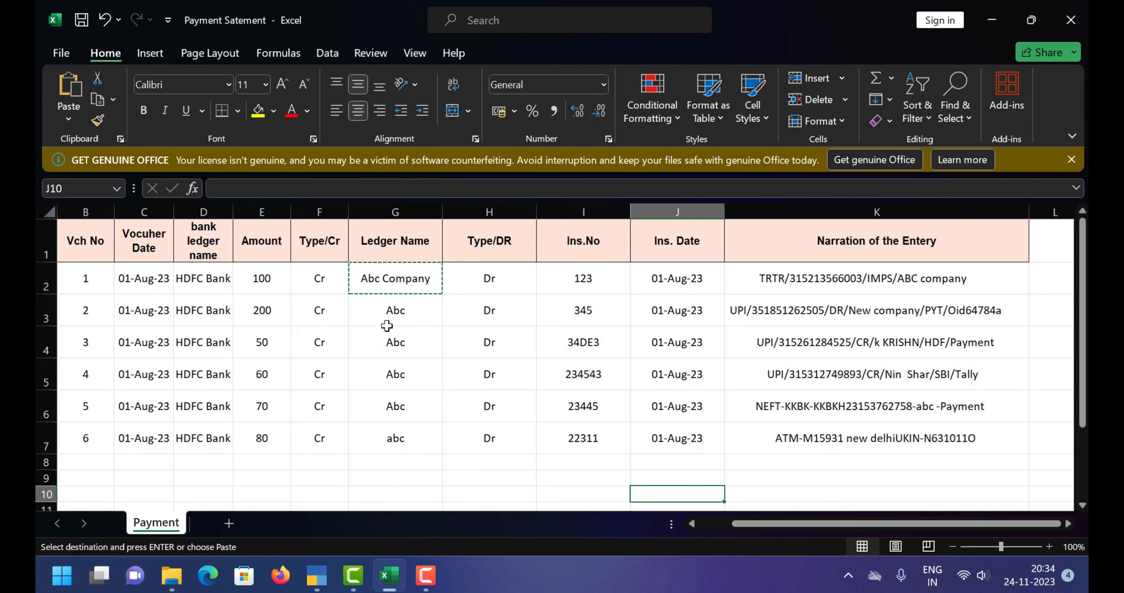
{"action": "left_click", "coordinate": [322, 283]}
{"action": "left_click", "coordinate": [326, 317]}
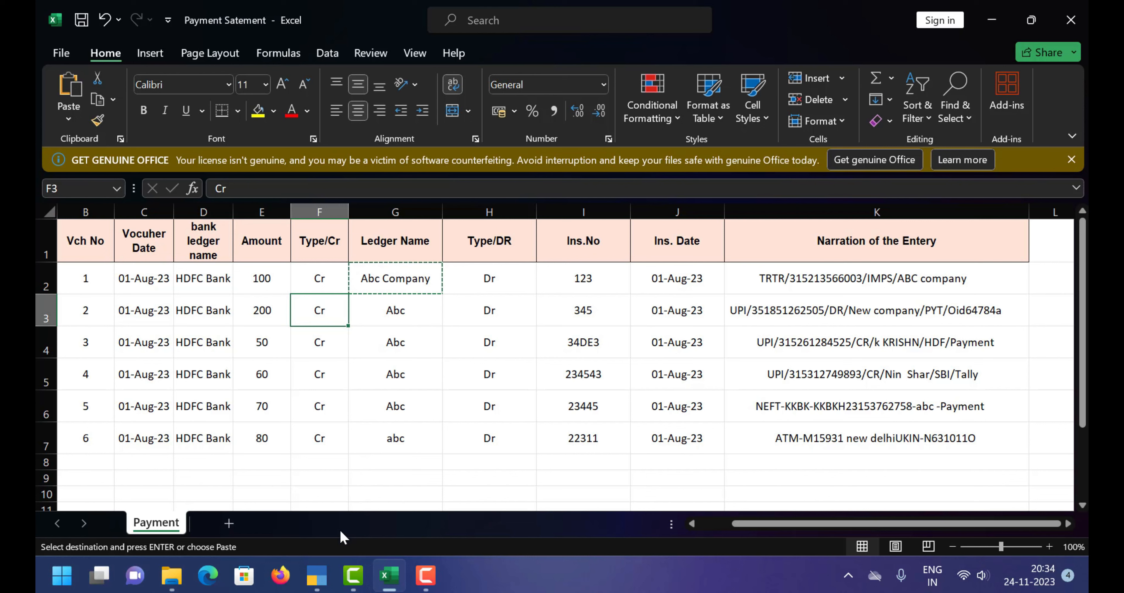
Step: Switch to TallyPrime and start a new transactions mapping template with Payment Satement.xlsx as the file to import
{"action": "mouse_move", "coordinate": [325, 573]}
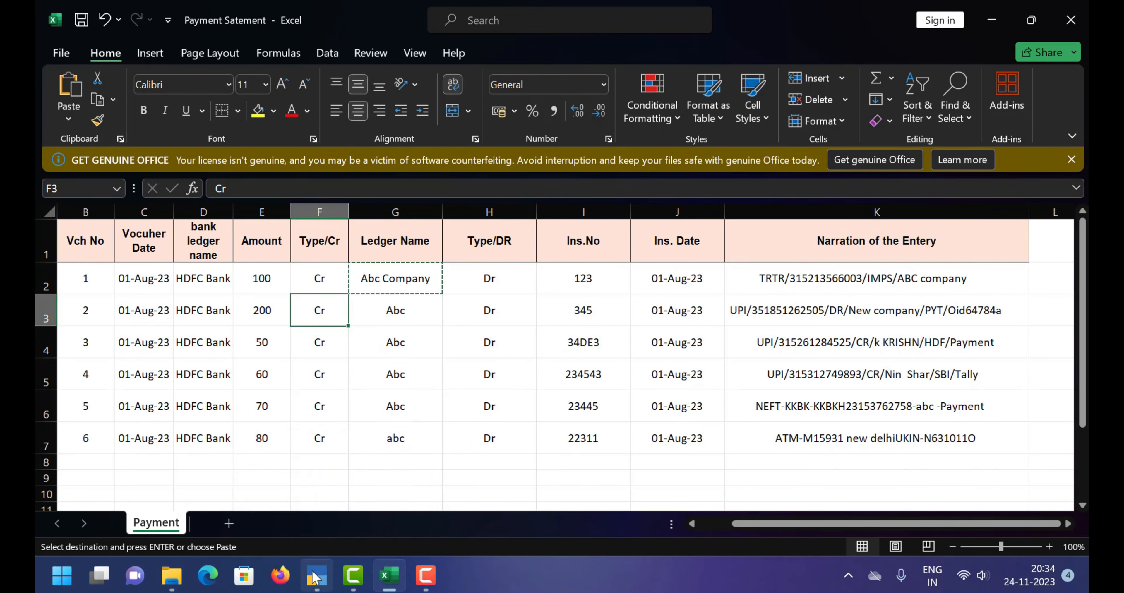
{"action": "left_click", "coordinate": [314, 576]}
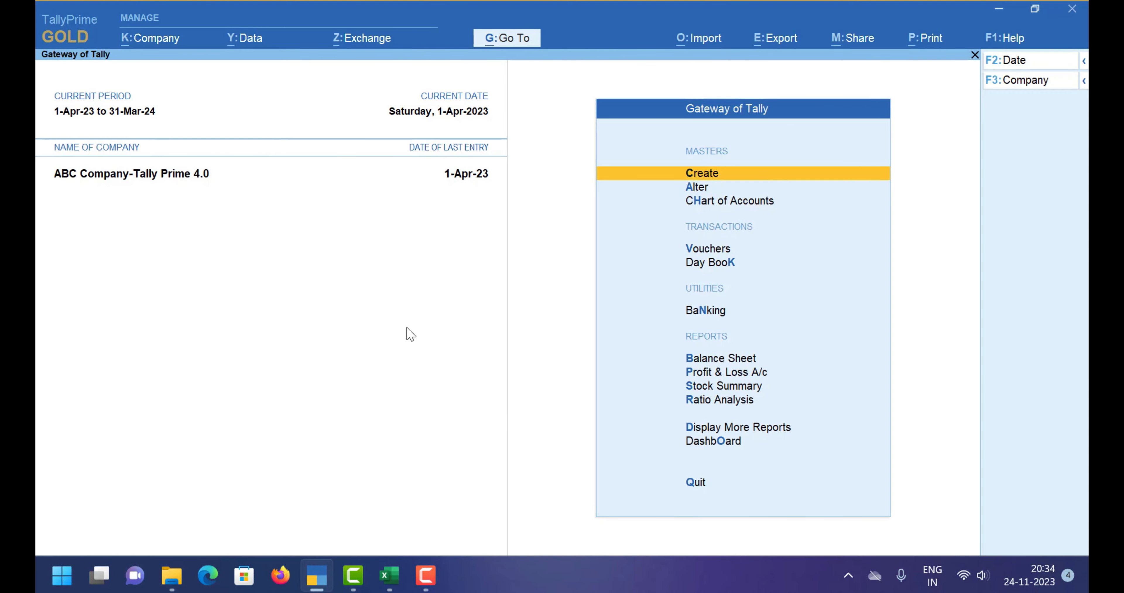
{"action": "left_click", "coordinate": [689, 49]}
{"action": "mouse_move", "coordinate": [728, 195]}
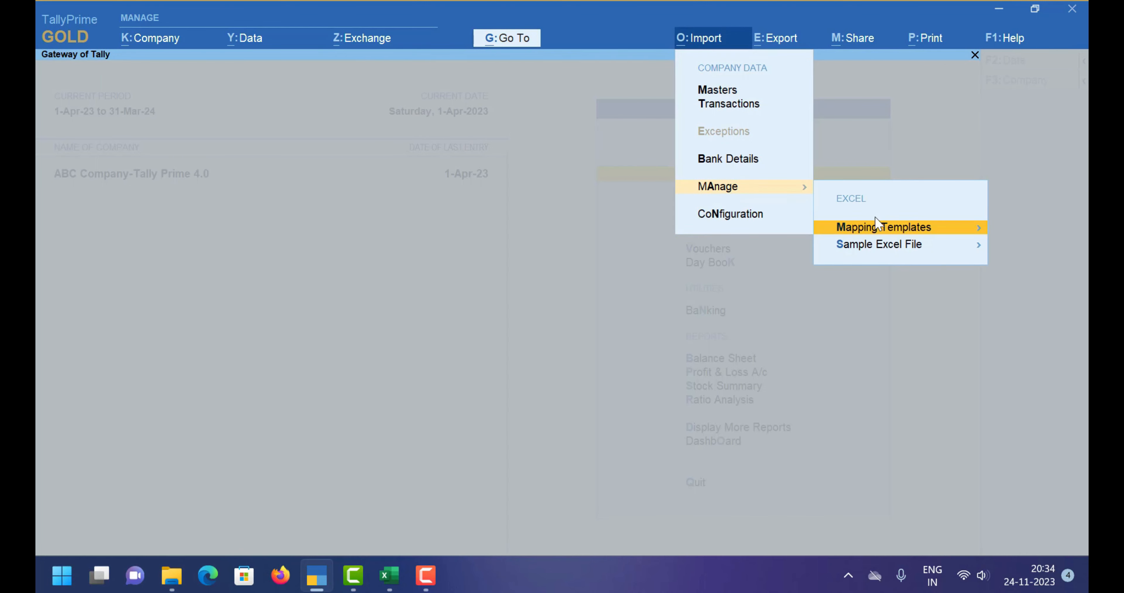
{"action": "left_click", "coordinate": [883, 229]}
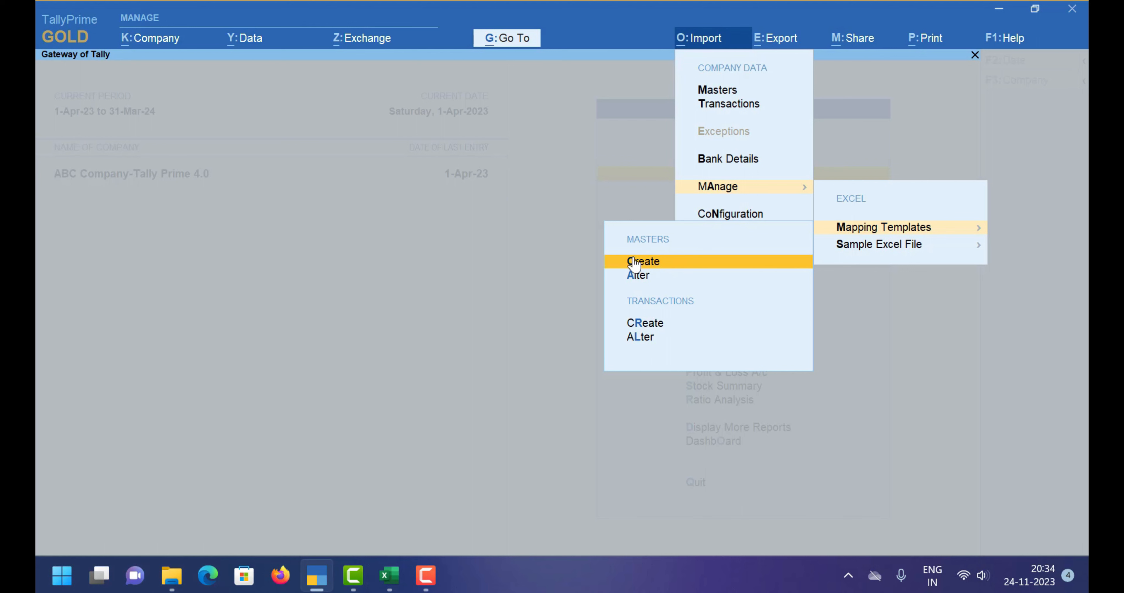
{"action": "left_click", "coordinate": [654, 325]}
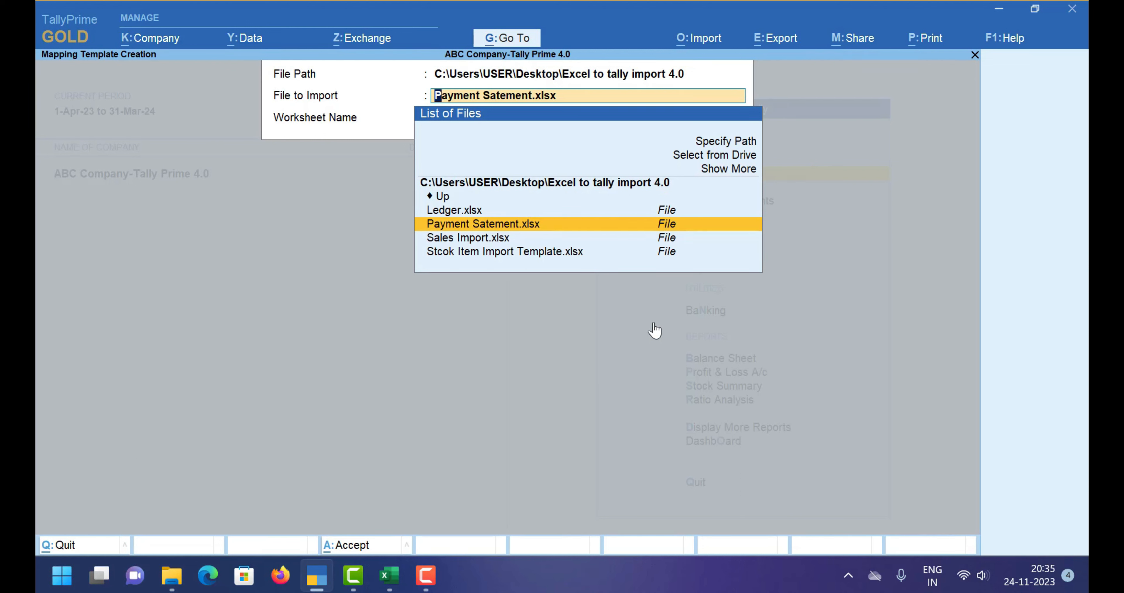
{"action": "key", "text": "Return"}
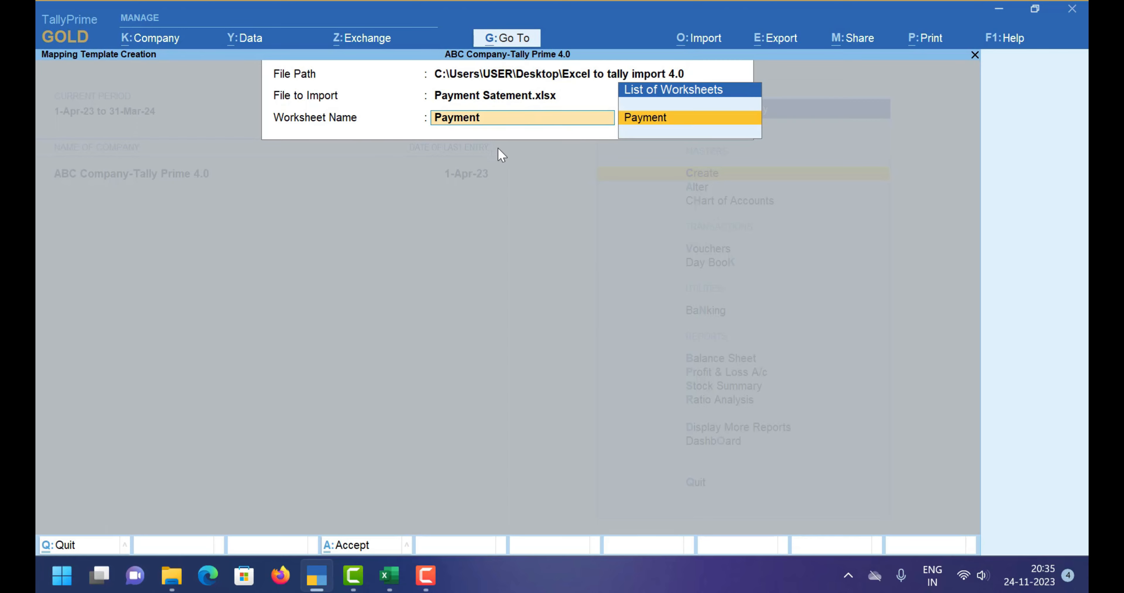
Step: Check the sheet name in the Excel workbook and use Payment as the template's worksheet in TallyPrime
{"action": "left_click", "coordinate": [388, 575]}
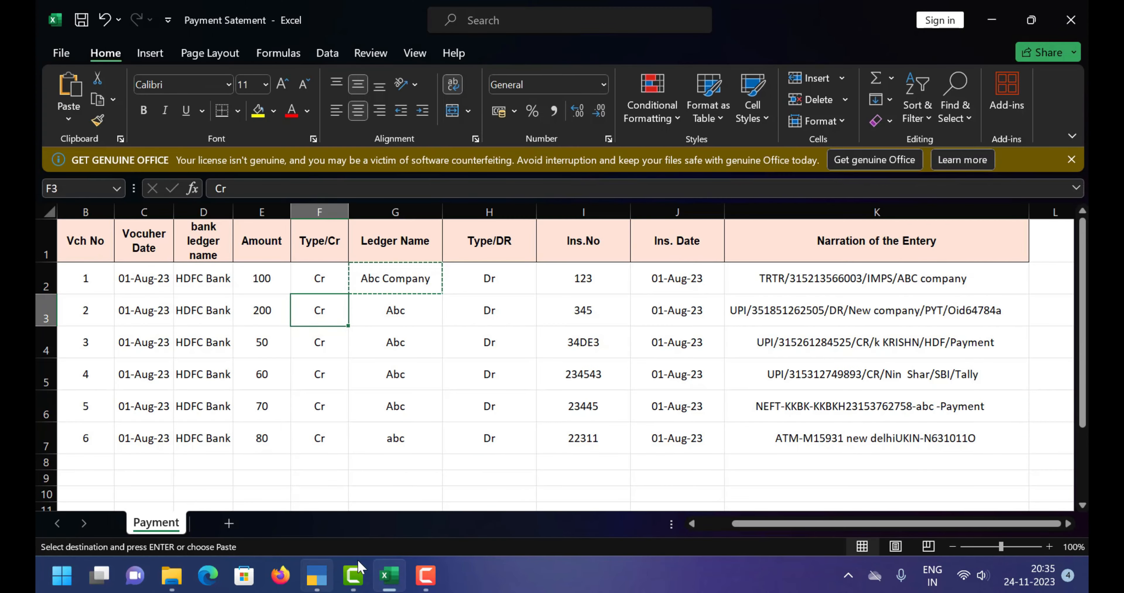
{"action": "left_click", "coordinate": [332, 580]}
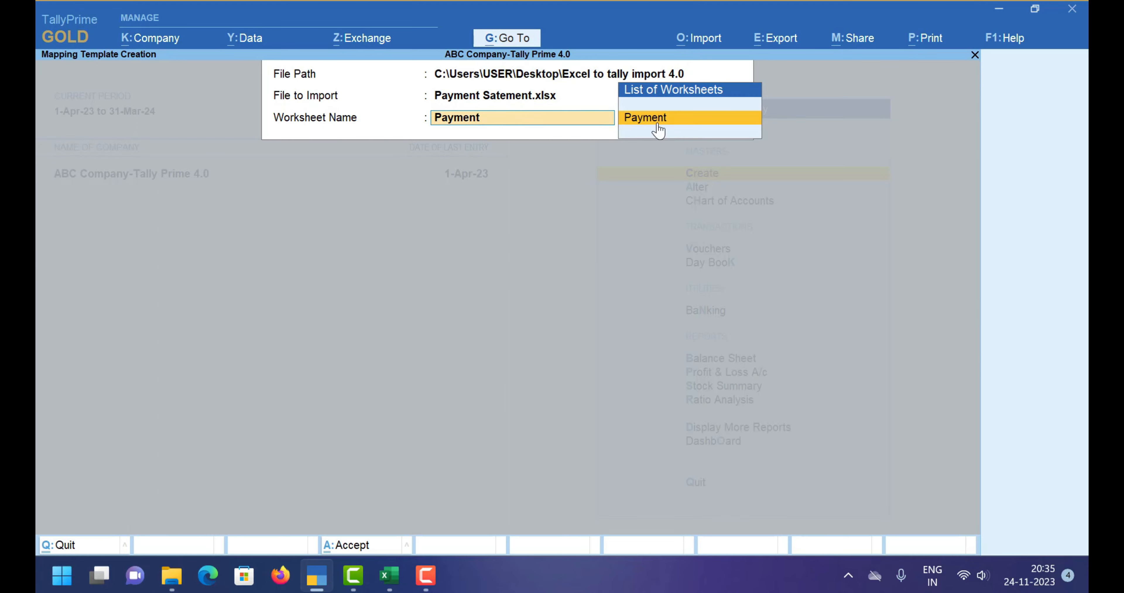
{"action": "left_click", "coordinate": [389, 575]}
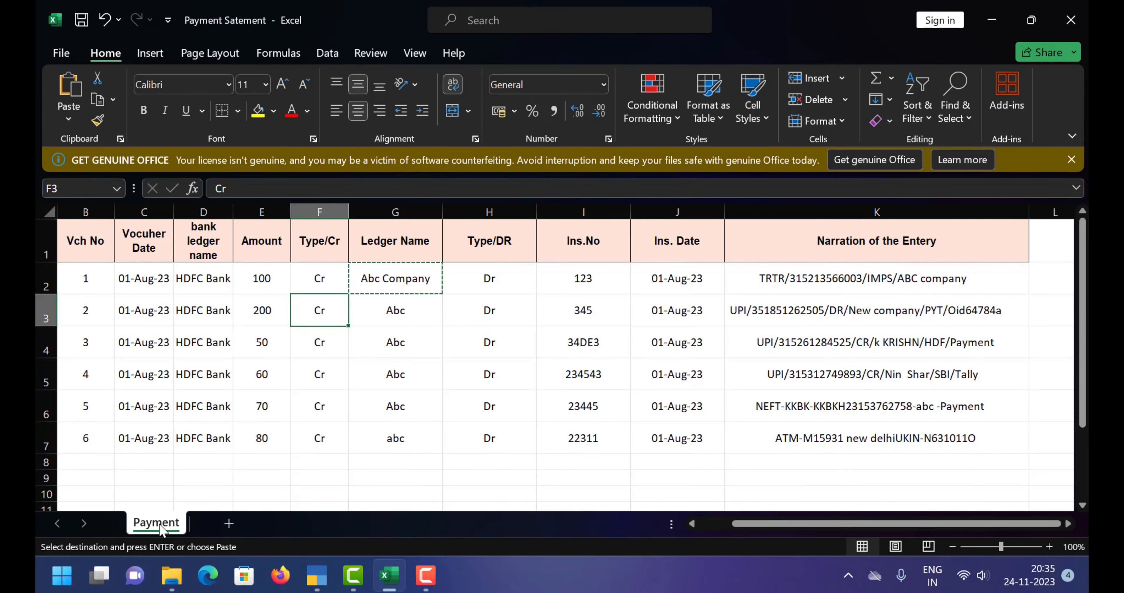
{"action": "left_click", "coordinate": [316, 575]}
{"action": "key", "text": "Return"}
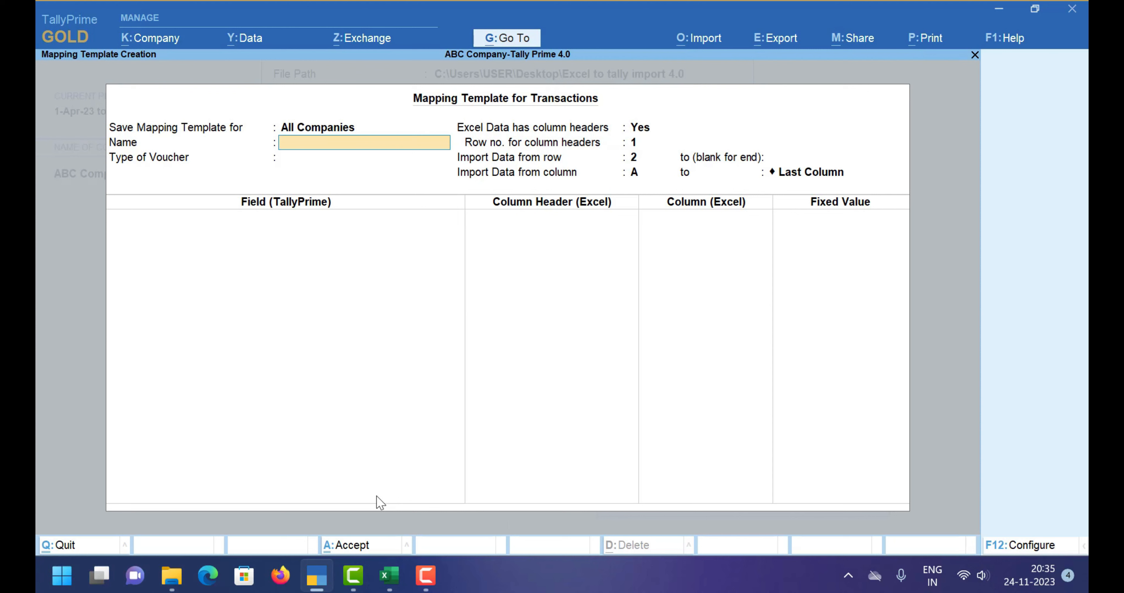
Step: Name the mapping template Payment Import Mapping and set its type of voucher to Accounting Vouchers
{"action": "type", "text": "Payment import"}
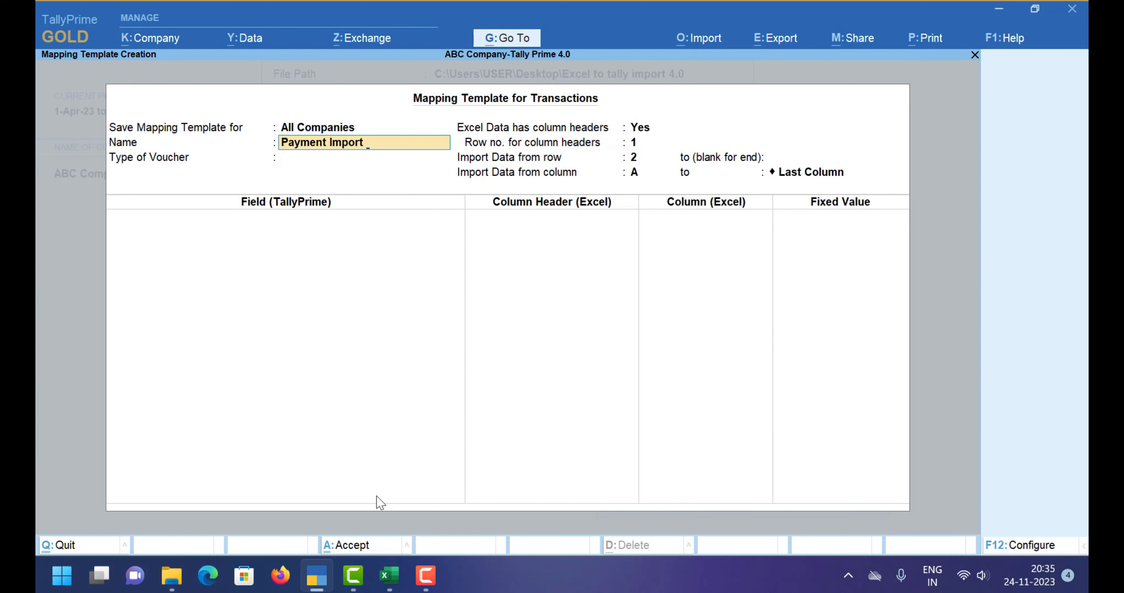
{"action": "type", "text": " Mapping"}
{"action": "key", "text": "Return"}
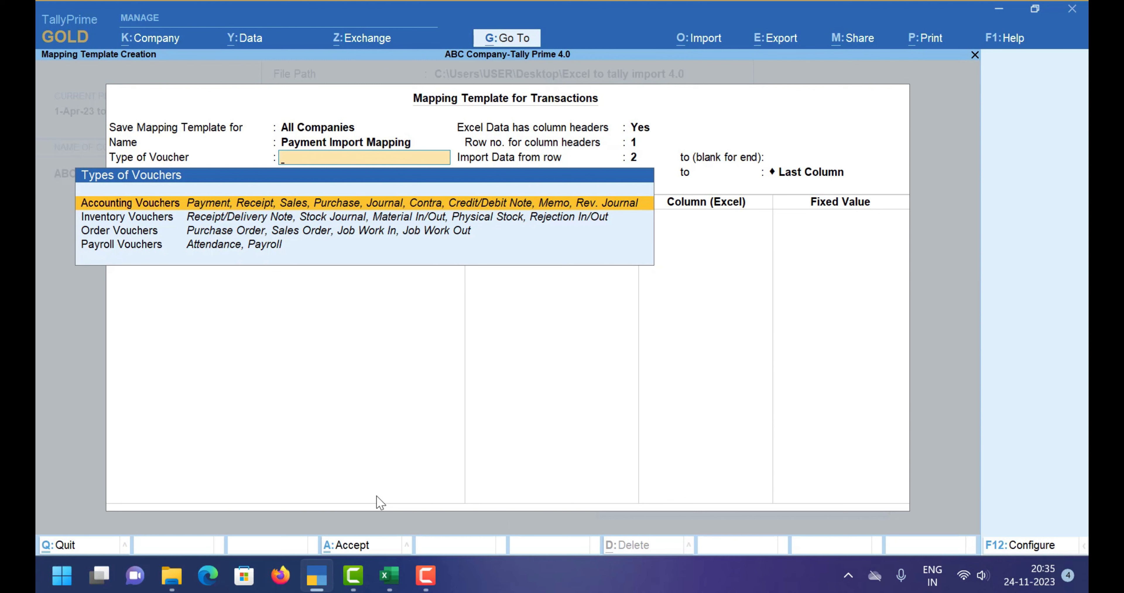
{"action": "key", "text": "Down"}
{"action": "key", "text": "Down"}
{"action": "key", "text": "Down"}
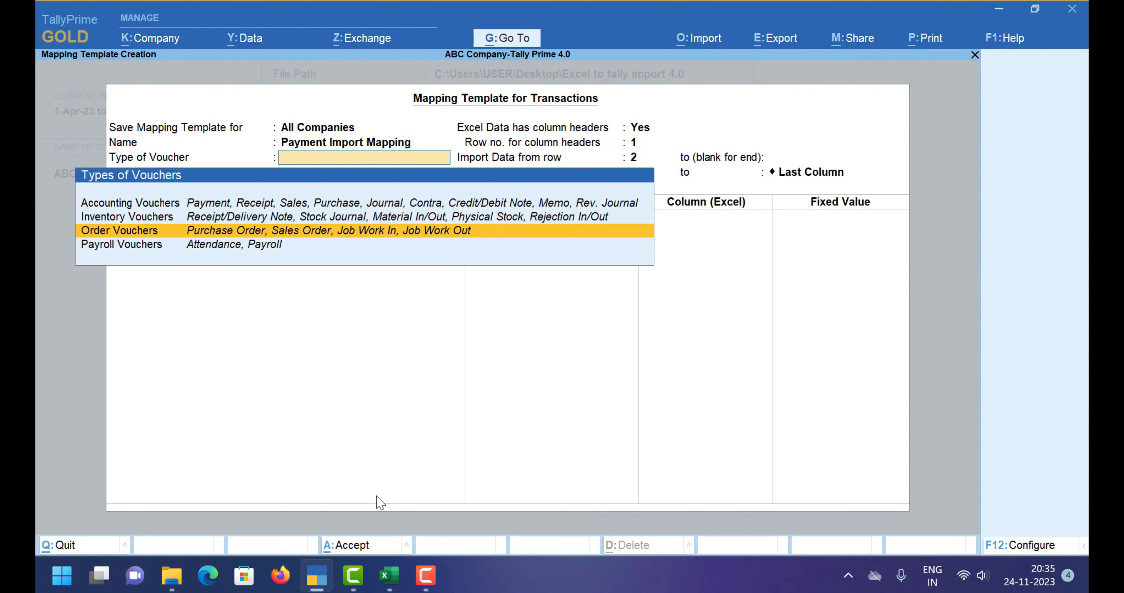
{"action": "key", "text": "Up"}
{"action": "key", "text": "Up"}
{"action": "key", "text": "Up"}
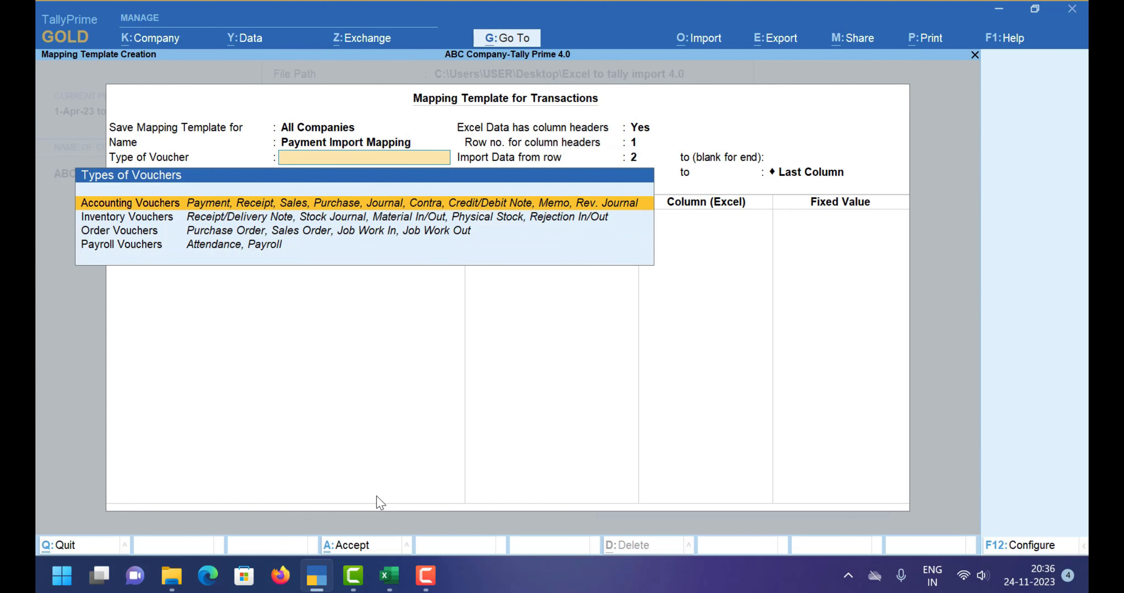
{"action": "key", "text": "Return"}
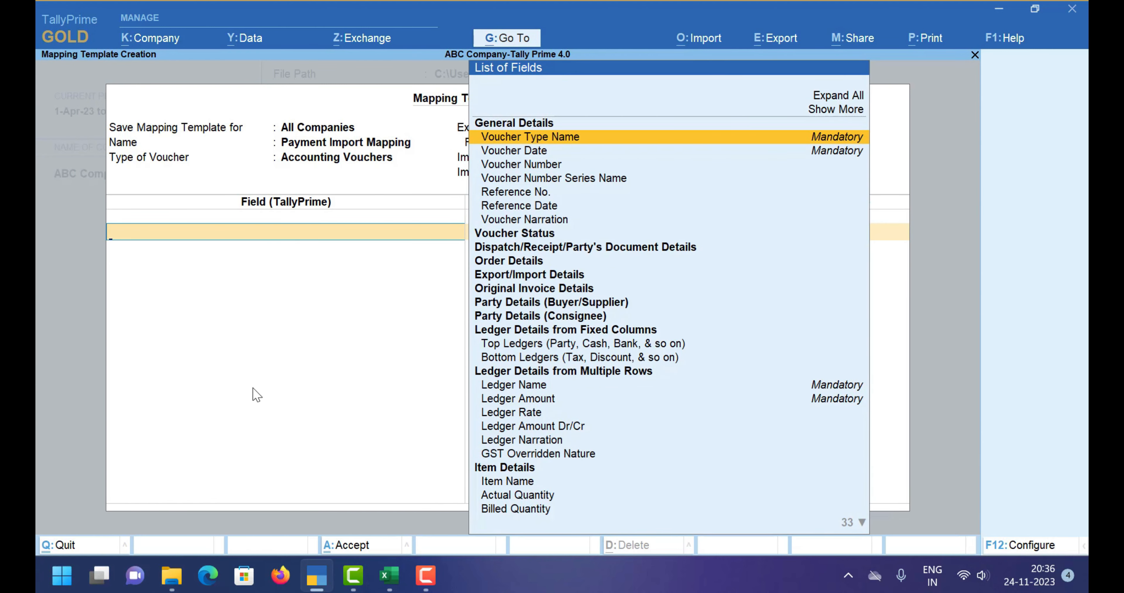
Step: Show more fields in the first mapping row's list of TallyPrime fields and expand all field groups
{"action": "key", "text": "Return"}
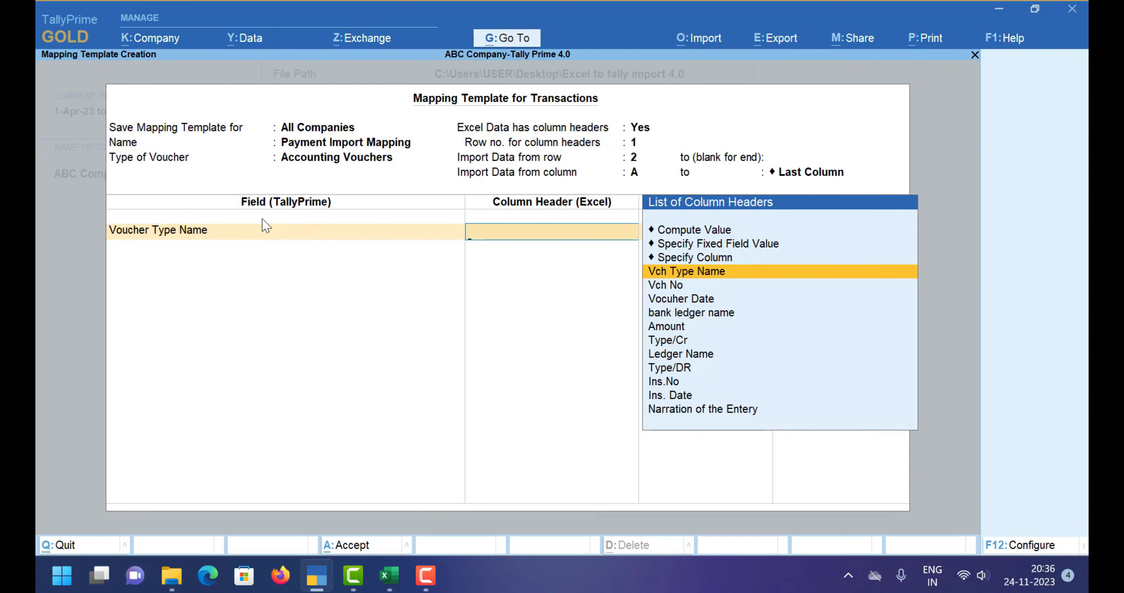
{"action": "left_click", "coordinate": [265, 225]}
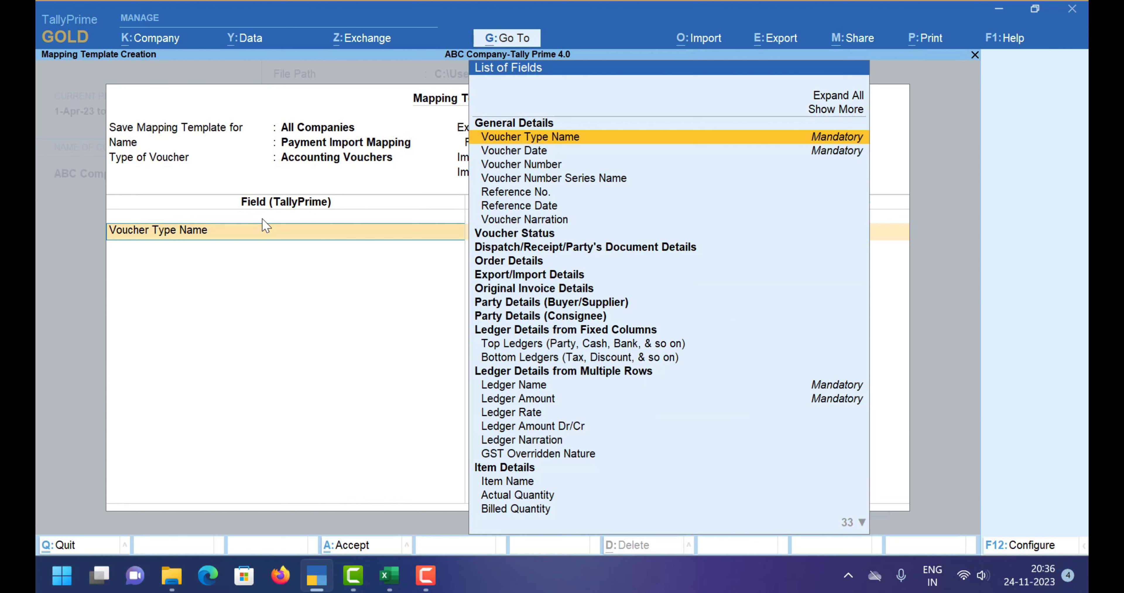
{"action": "left_click", "coordinate": [828, 114]}
{"action": "key", "text": "Up"}
{"action": "key", "text": "Return"}
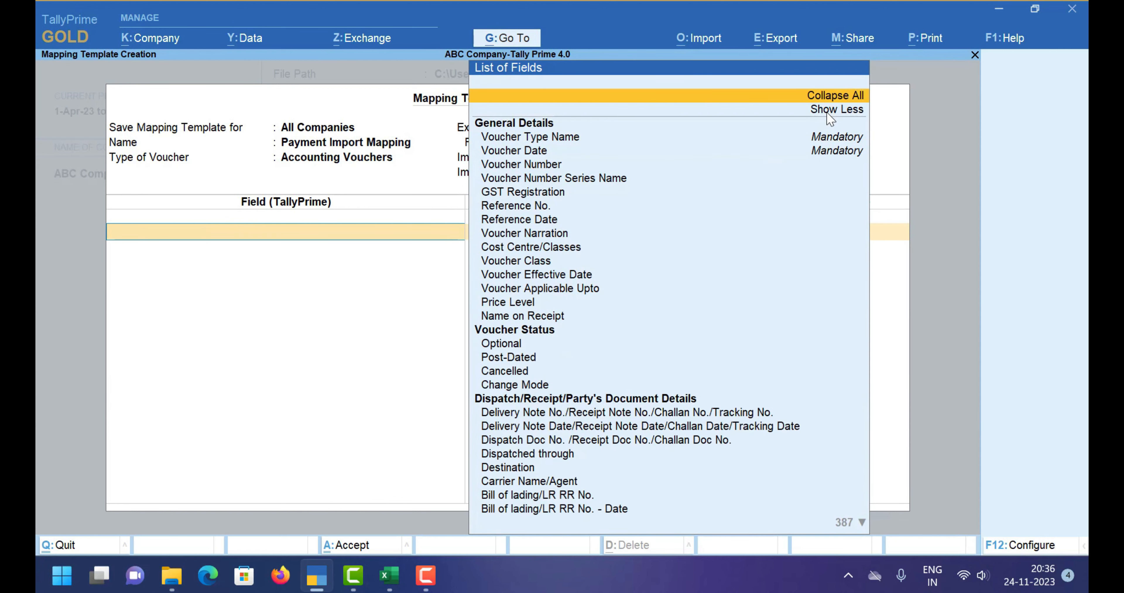
Step: Look through the expanded list of voucher fields, from General Details down to Order Details and back
{"action": "key", "text": "Down"}
{"action": "key", "text": "Down"}
{"action": "key", "text": "Down"}
{"action": "key", "text": "Down"}
{"action": "key", "text": "Down"}
{"action": "key", "text": "Down"}
{"action": "key", "text": "Down"}
{"action": "key", "text": "Down"}
{"action": "key", "text": "Down"}
{"action": "key", "text": "Down"}
{"action": "key", "text": "Down"}
{"action": "key", "text": "Down"}
{"action": "key", "text": "Down"}
{"action": "key", "text": "Down"}
{"action": "key", "text": "Down"}
{"action": "key", "text": "Down"}
{"action": "key", "text": "Down"}
{"action": "key", "text": "Down"}
{"action": "key", "text": "Down"}
{"action": "key", "text": "Down"}
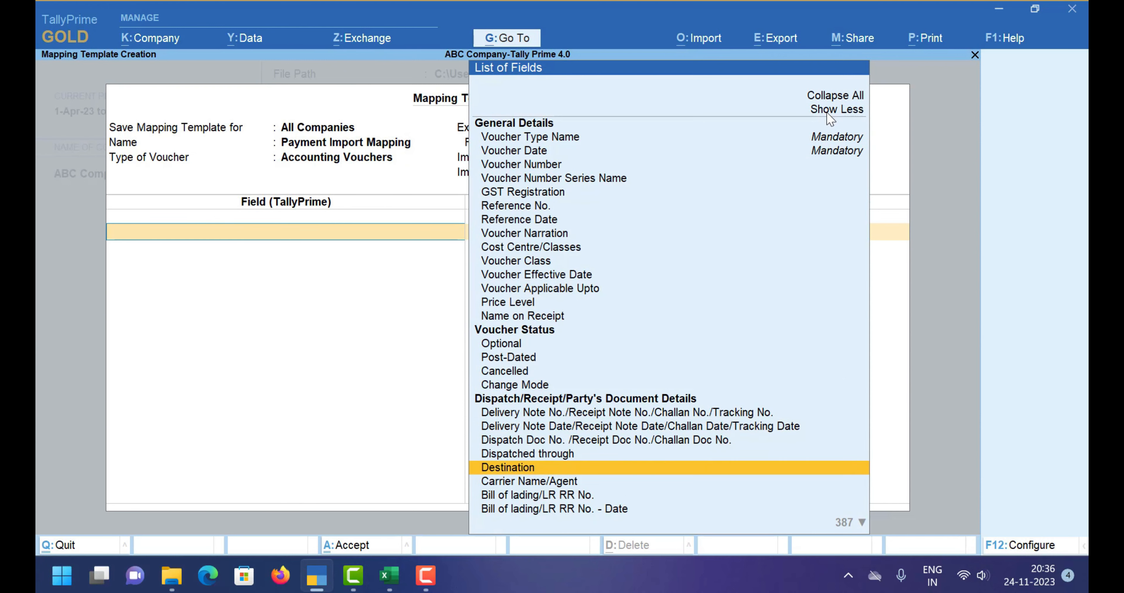
{"action": "key", "text": "Down"}
{"action": "key", "text": "Down"}
{"action": "key", "text": "Down"}
{"action": "key", "text": "Down"}
{"action": "key", "text": "Down"}
{"action": "key", "text": "Down"}
{"action": "key", "text": "Up"}
{"action": "key", "text": "Up"}
{"action": "key", "text": "Up"}
{"action": "key", "text": "Up"}
{"action": "key", "text": "Up"}
{"action": "key", "text": "Up"}
{"action": "key", "text": "Up"}
{"action": "key", "text": "Up"}
{"action": "key", "text": "Up"}
{"action": "key", "text": "Up"}
{"action": "key", "text": "Up"}
{"action": "key", "text": "Up"}
{"action": "key", "text": "Up"}
{"action": "key", "text": "Up"}
{"action": "key", "text": "Up"}
{"action": "key", "text": "Up"}
{"action": "key", "text": "Up"}
{"action": "key", "text": "Up"}
{"action": "key", "text": "Up"}
{"action": "key", "text": "Up"}
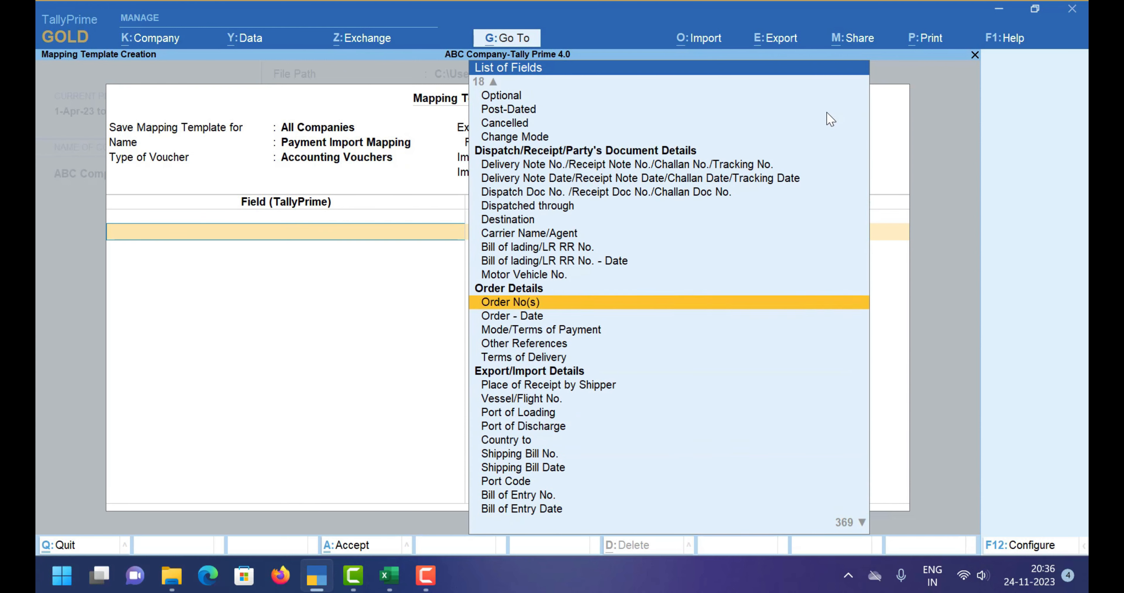
{"action": "key", "text": "Up"}
{"action": "key", "text": "Up"}
{"action": "key", "text": "Up"}
{"action": "key", "text": "Up"}
{"action": "key", "text": "Up"}
{"action": "key", "text": "Up"}
{"action": "key", "text": "Up"}
{"action": "key", "text": "Up"}
{"action": "key", "text": "Up"}
{"action": "key", "text": "Up"}
{"action": "key", "text": "Up"}
{"action": "key", "text": "Up"}
{"action": "key", "text": "Up"}
{"action": "key", "text": "Up"}
{"action": "key", "text": "Up"}
{"action": "key", "text": "Up"}
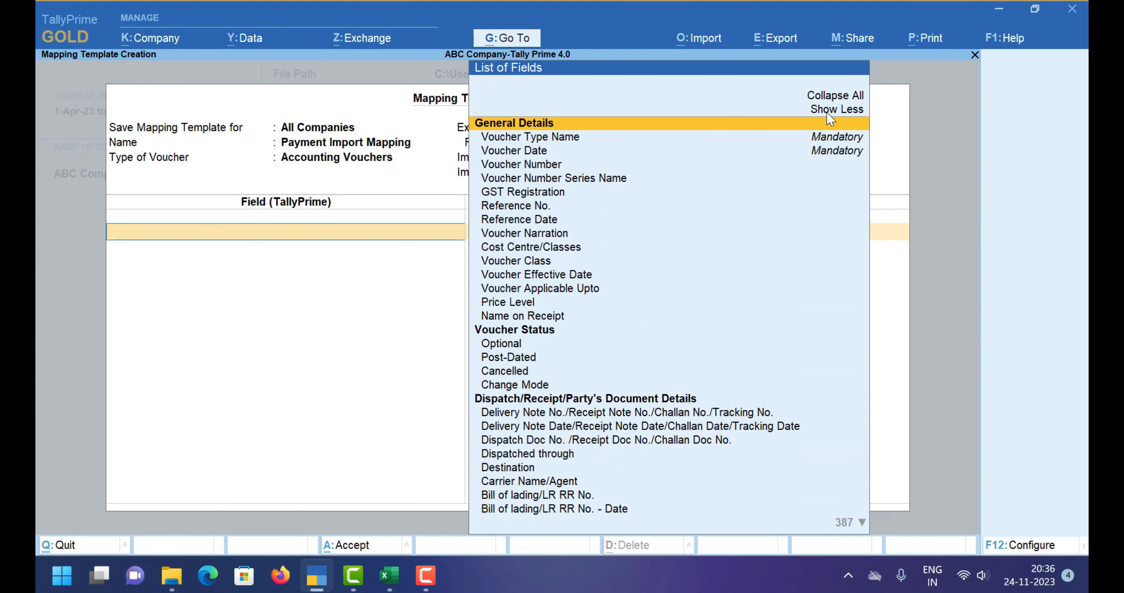
Step: Choose Voucher Type Name as the TallyPrime field of the first mapping row
{"action": "key", "text": "Down"}
{"action": "key", "text": "Down"}
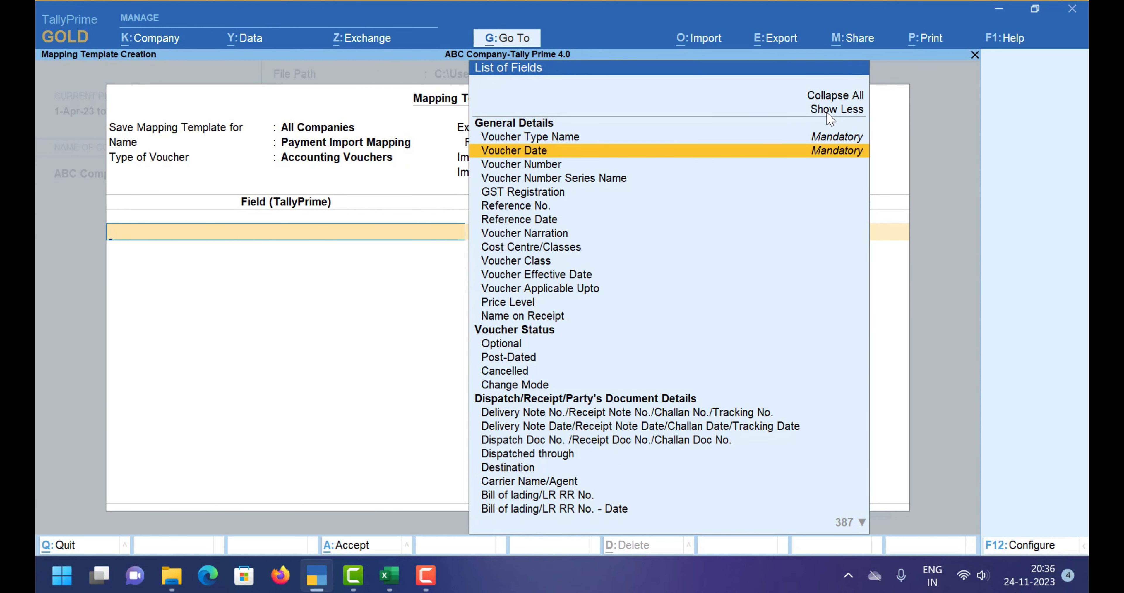
{"action": "key", "text": "Up"}
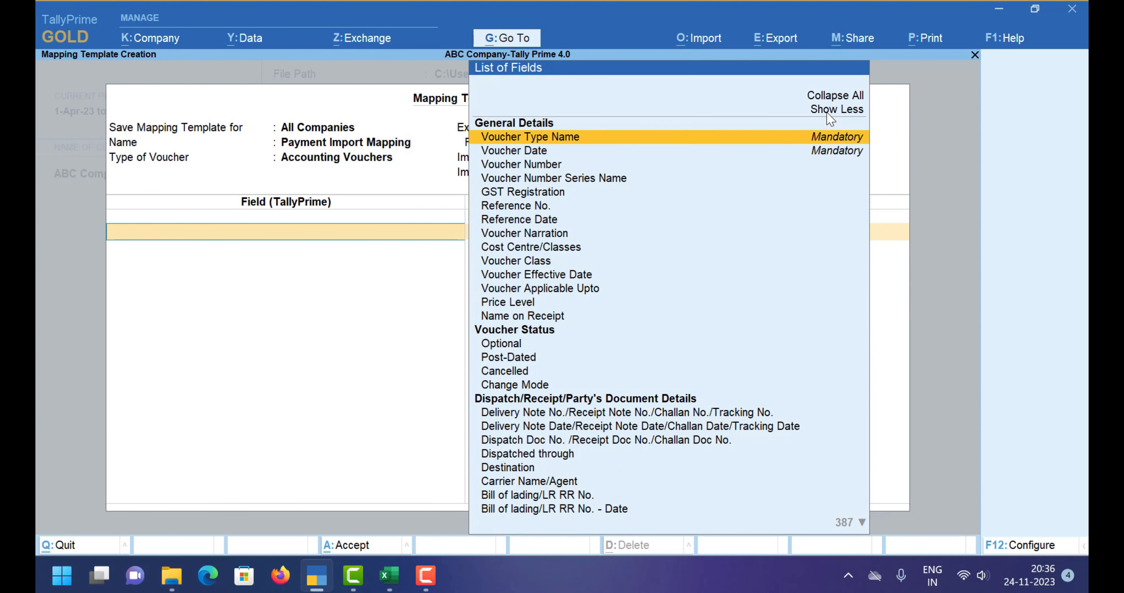
{"action": "key", "text": "Return"}
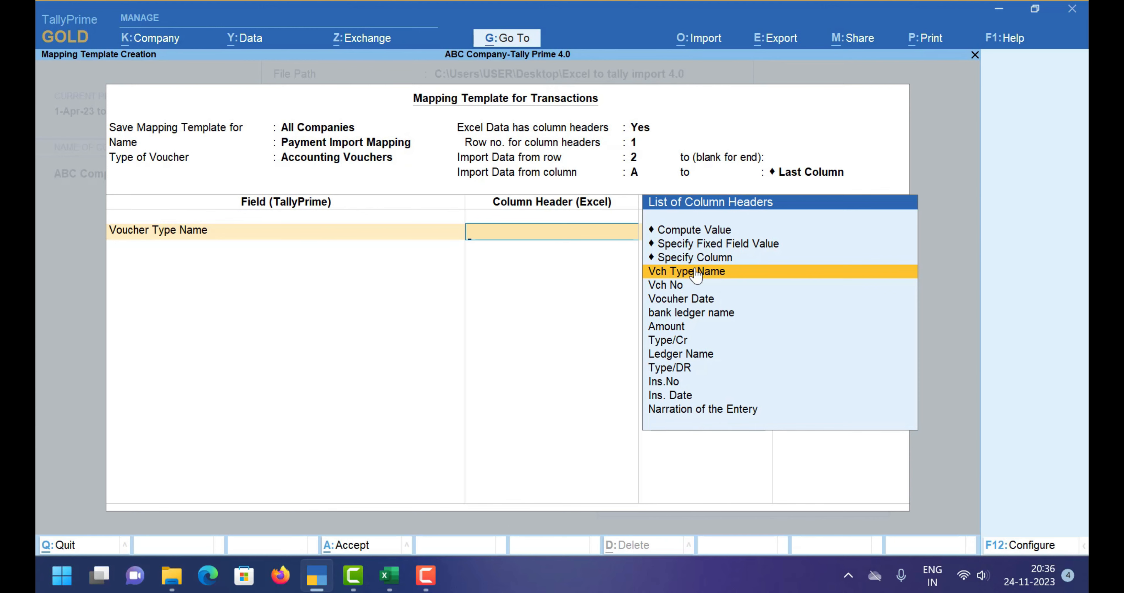
Step: Check the column headers in row 1 of the Excel payment sheet, and return to TallyPrime
{"action": "left_click", "coordinate": [398, 581]}
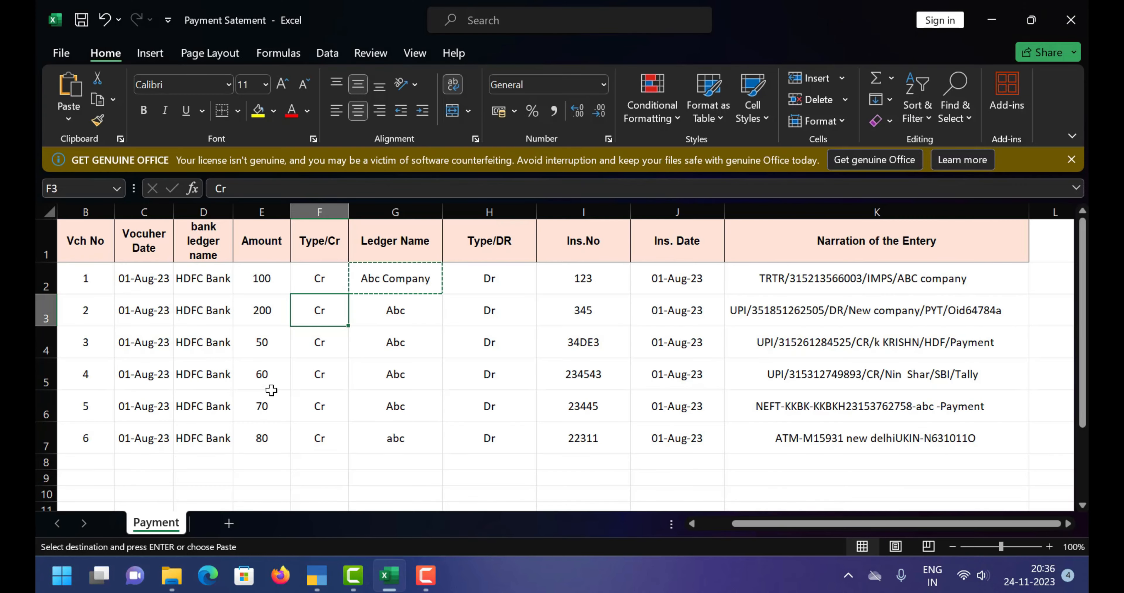
{"action": "left_click", "coordinate": [43, 255]}
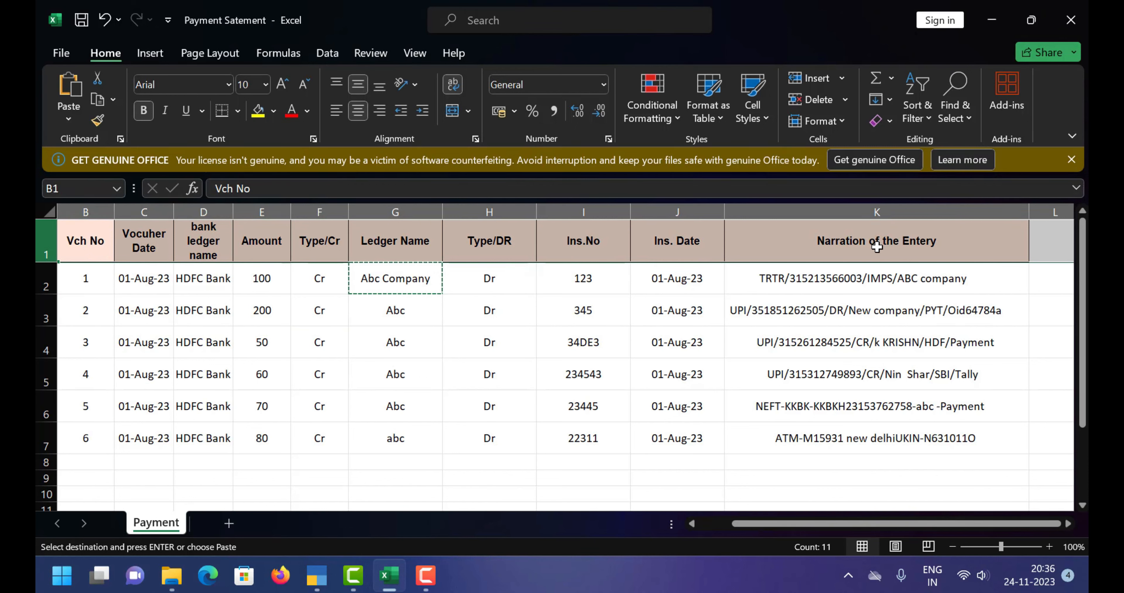
{"action": "left_click", "coordinate": [499, 397]}
{"action": "key", "text": "Escape"}
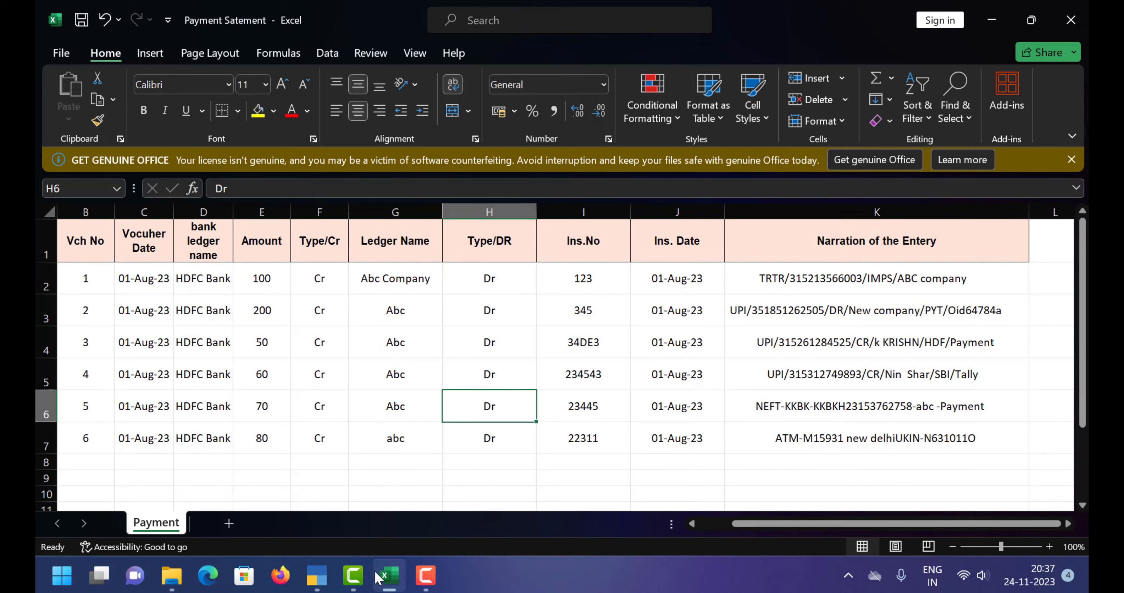
{"action": "left_click", "coordinate": [316, 575]}
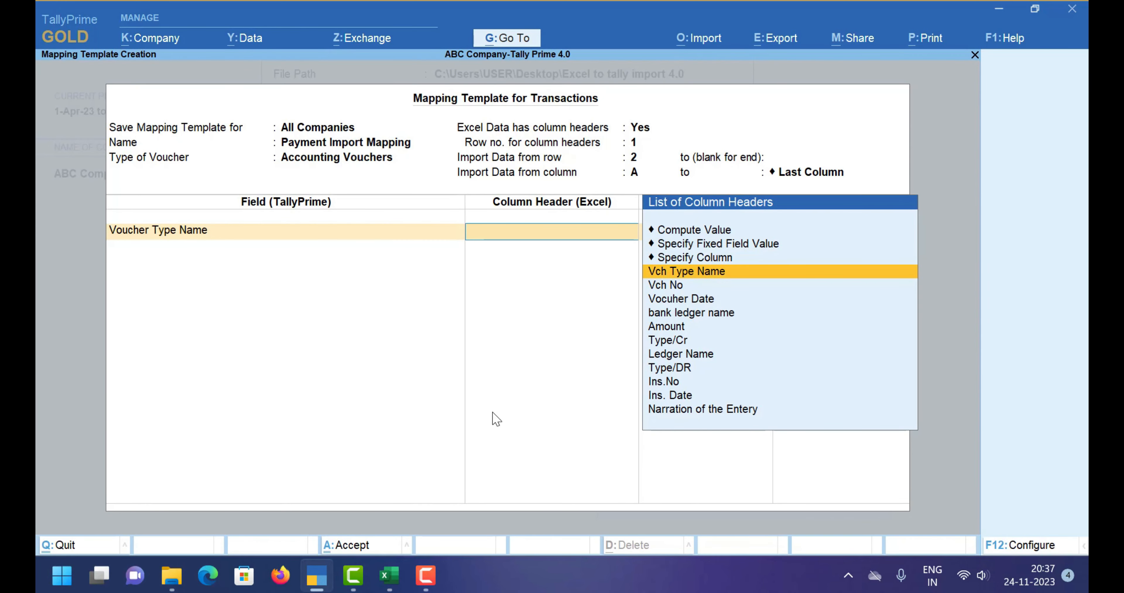
Step: Look through the first mapping row's field list down to the Dispatch details group, and choose Voucher Type Name again
{"action": "key", "text": "BackSpace"}
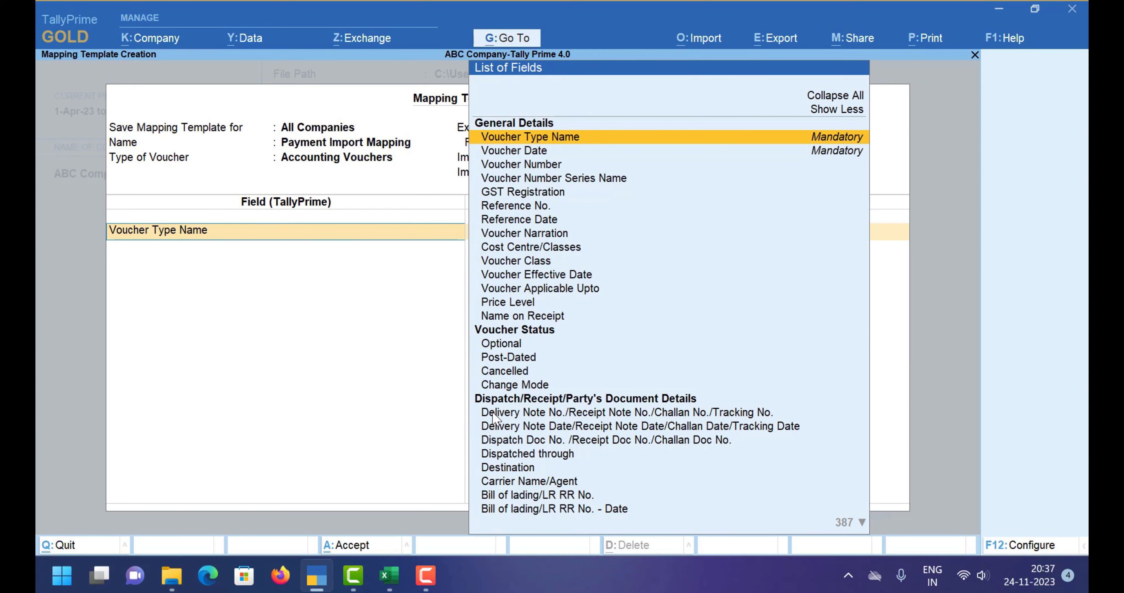
{"action": "key", "text": "Down"}
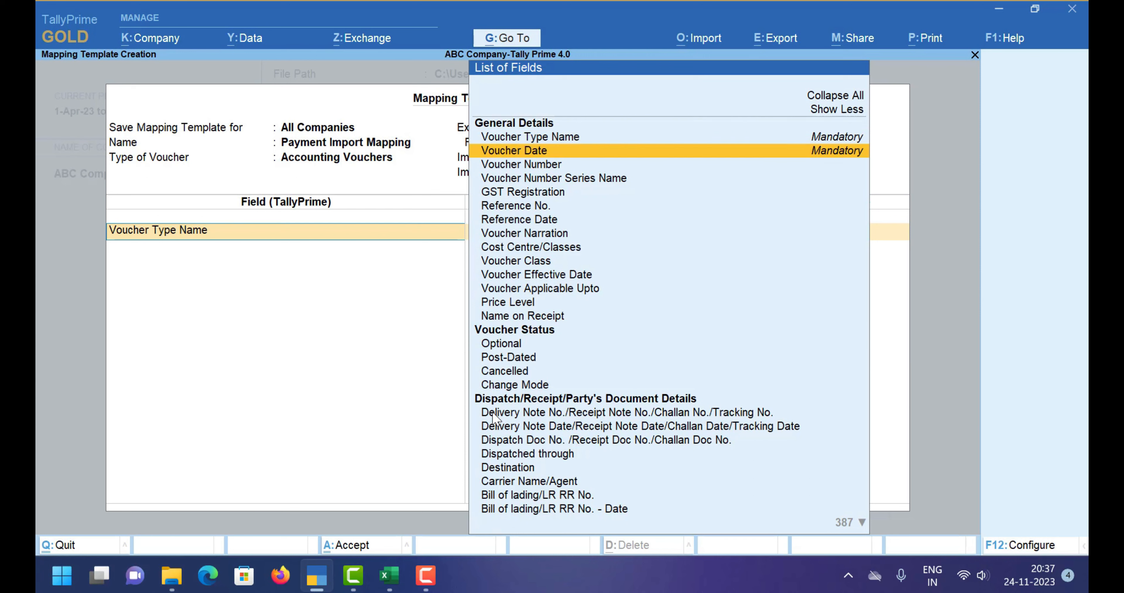
{"action": "key", "text": "Down"}
{"action": "key", "text": "Down"}
{"action": "key", "text": "Down"}
{"action": "key", "text": "Down"}
{"action": "key", "text": "Down"}
{"action": "key", "text": "Down"}
{"action": "key", "text": "Down"}
{"action": "key", "text": "Down"}
{"action": "key", "text": "Down"}
{"action": "key", "text": "Down"}
{"action": "key", "text": "Down"}
{"action": "key", "text": "Down"}
{"action": "key", "text": "Down"}
{"action": "key", "text": "Down"}
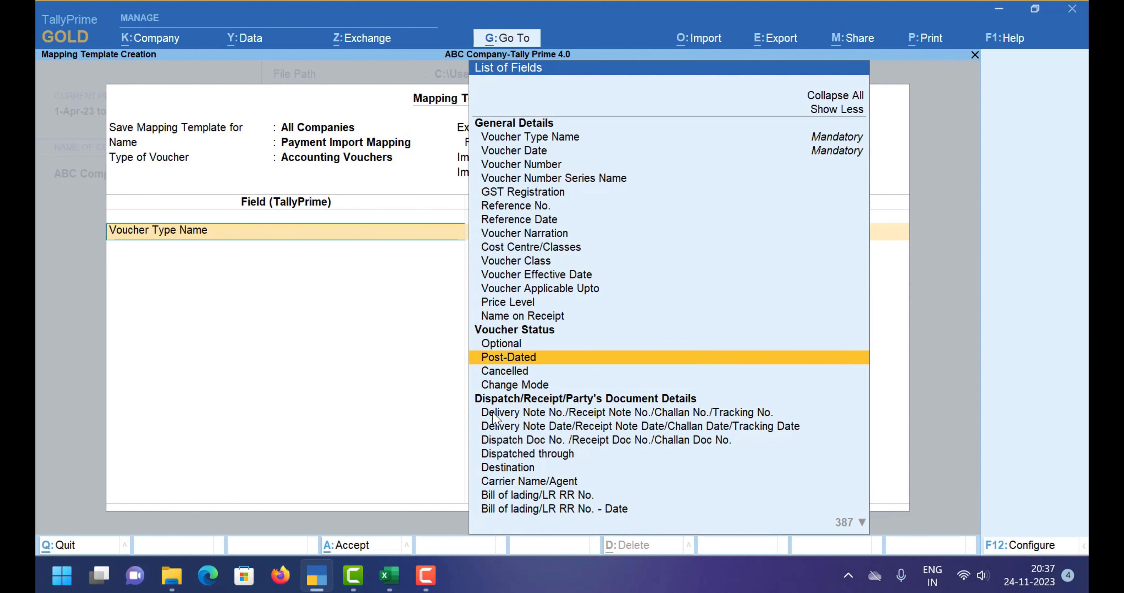
{"action": "key", "text": "Down"}
{"action": "key", "text": "Down"}
{"action": "key", "text": "Down"}
{"action": "key", "text": "Down"}
{"action": "key", "text": "Down"}
{"action": "key", "text": "Down"}
{"action": "key", "text": "Down"}
{"action": "key", "text": "Down"}
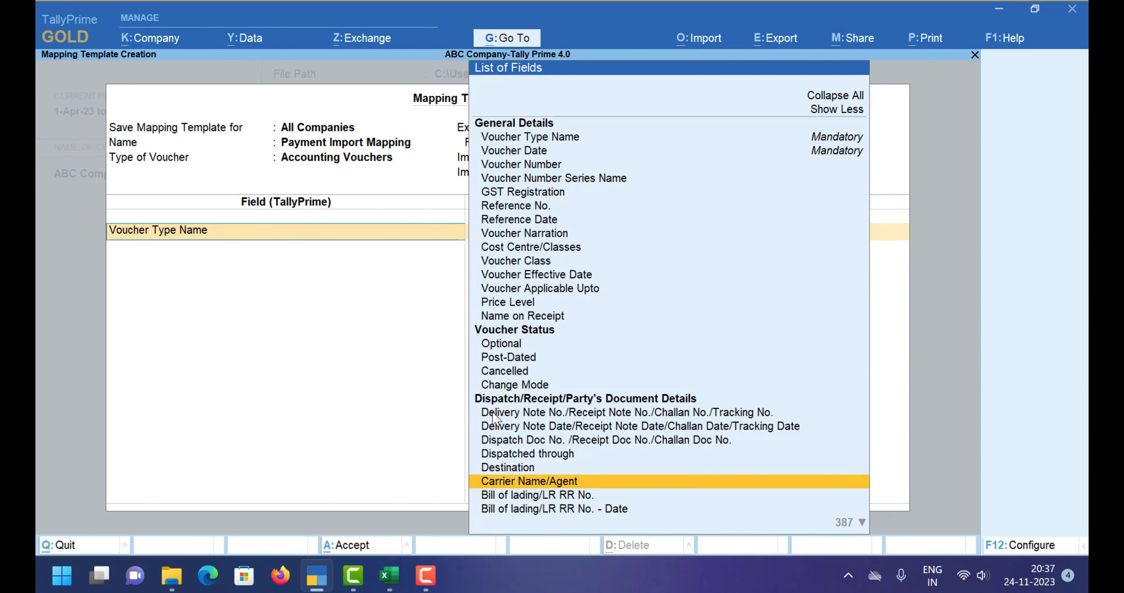
{"action": "key", "text": "Up"}
{"action": "key", "text": "Escape"}
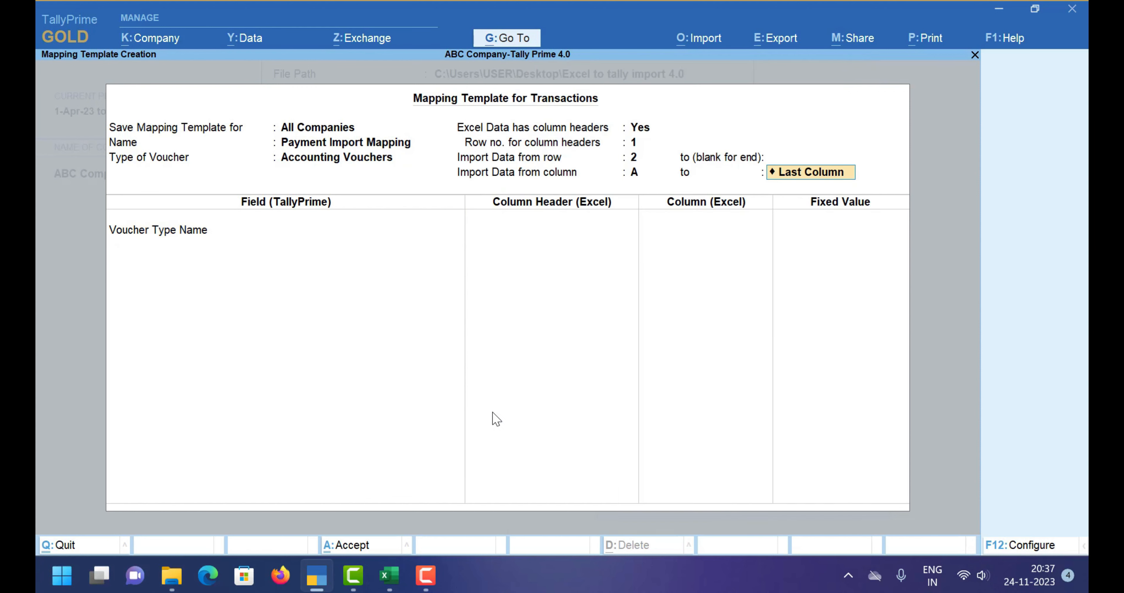
{"action": "key", "text": "Return"}
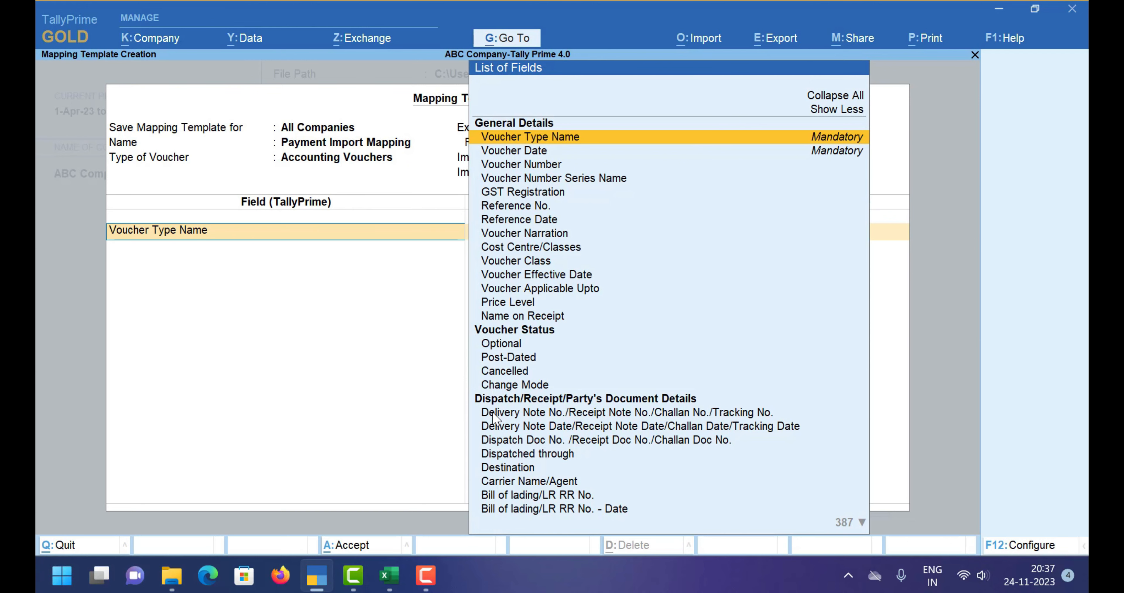
{"action": "key", "text": "Return"}
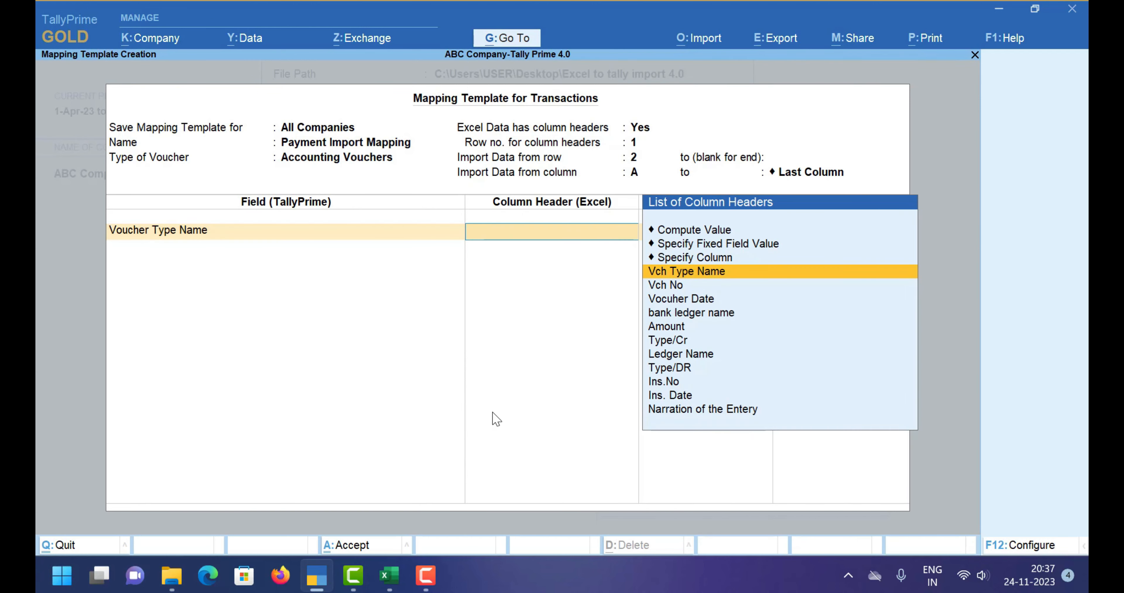
Step: Switch to Excel, examine the entries under the Vch Type Name header in column A, and return to TallyPrime
{"action": "key", "text": "alt+Tab"}
{"action": "key", "text": "Left"}
{"action": "key", "text": "Left"}
{"action": "key", "text": "Left"}
{"action": "key", "text": "Left"}
{"action": "key", "text": "Left"}
{"action": "key", "text": "Left"}
{"action": "key", "text": "Left"}
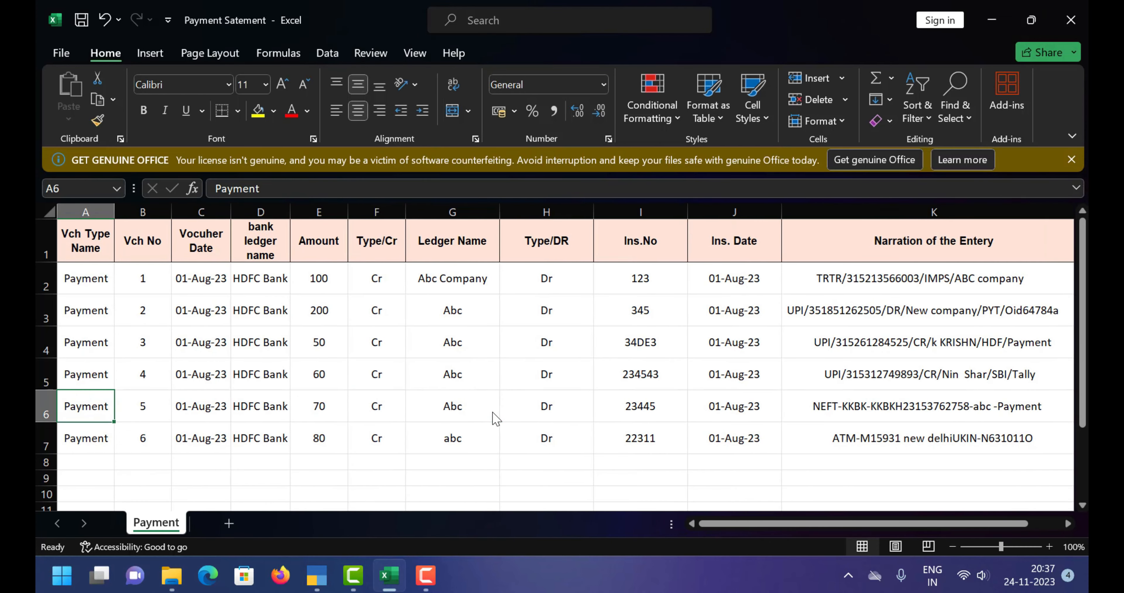
{"action": "key", "text": "Up"}
{"action": "key", "text": "Up"}
{"action": "key", "text": "Up"}
{"action": "key", "text": "Up"}
{"action": "key", "text": "Up"}
{"action": "key", "text": "Down"}
{"action": "key", "text": "Down"}
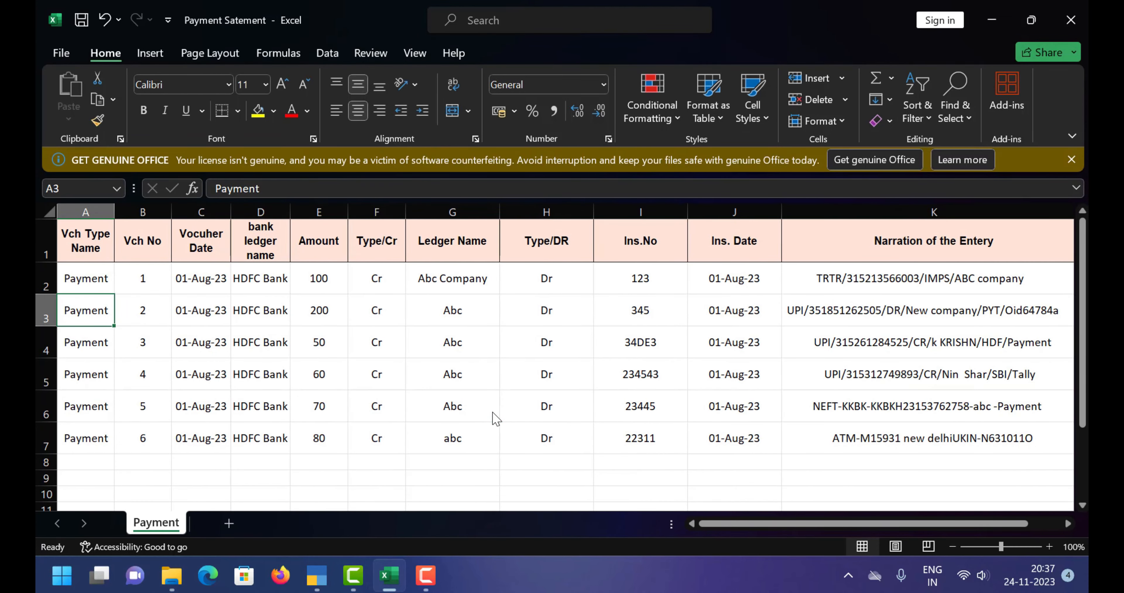
{"action": "key", "text": "Up"}
{"action": "key", "text": "Down"}
{"action": "key", "text": "Down"}
{"action": "key", "text": "Up"}
{"action": "key", "text": "Up"}
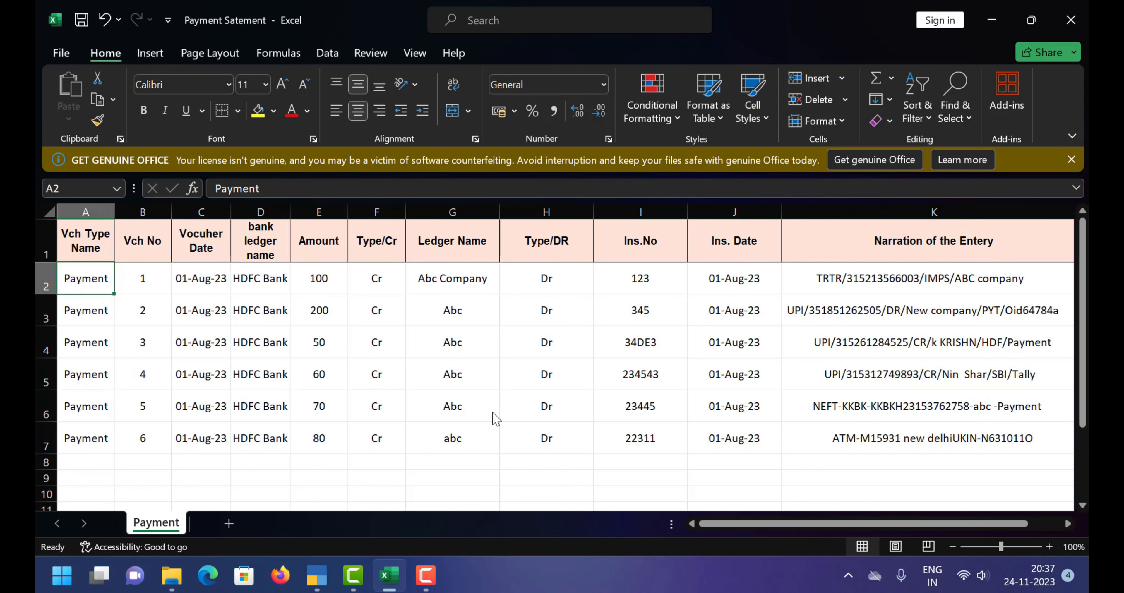
{"action": "key", "text": "alt+Tab"}
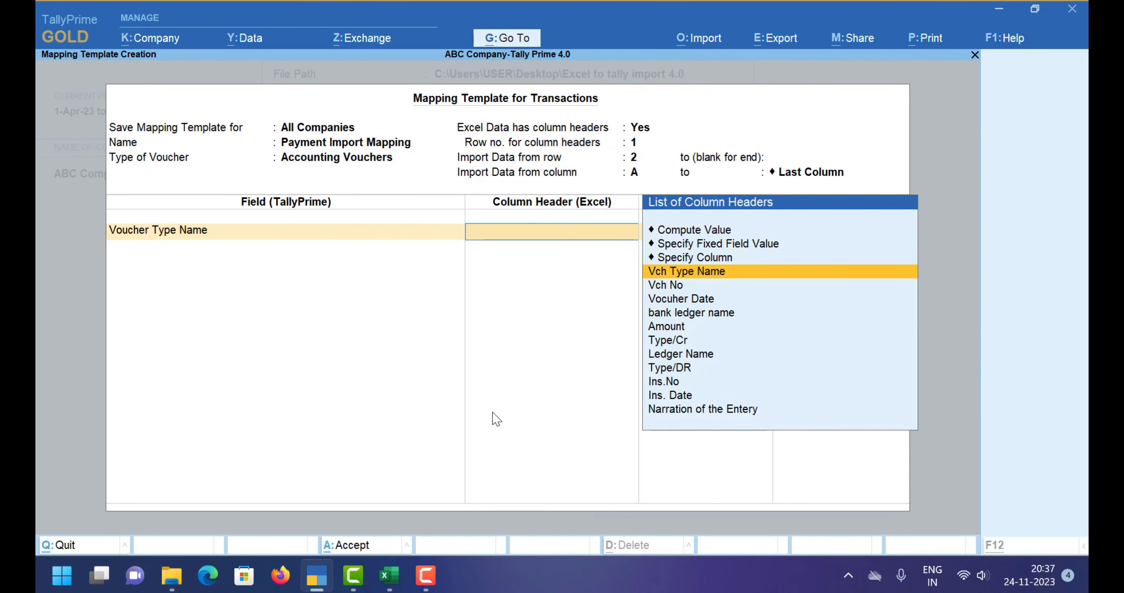
Step: Map the Voucher Type Name field to the Excel column header Vch Type Name
{"action": "key", "text": "alt+Tab"}
{"action": "key", "text": "Up"}
{"action": "key", "text": "alt+Tab"}
{"action": "key", "text": "Return"}
Step: Check the second Excel column header and add a Voucher Number row mapped to the column header Vch No
{"action": "key", "text": "Down"}
{"action": "key", "text": "Down"}
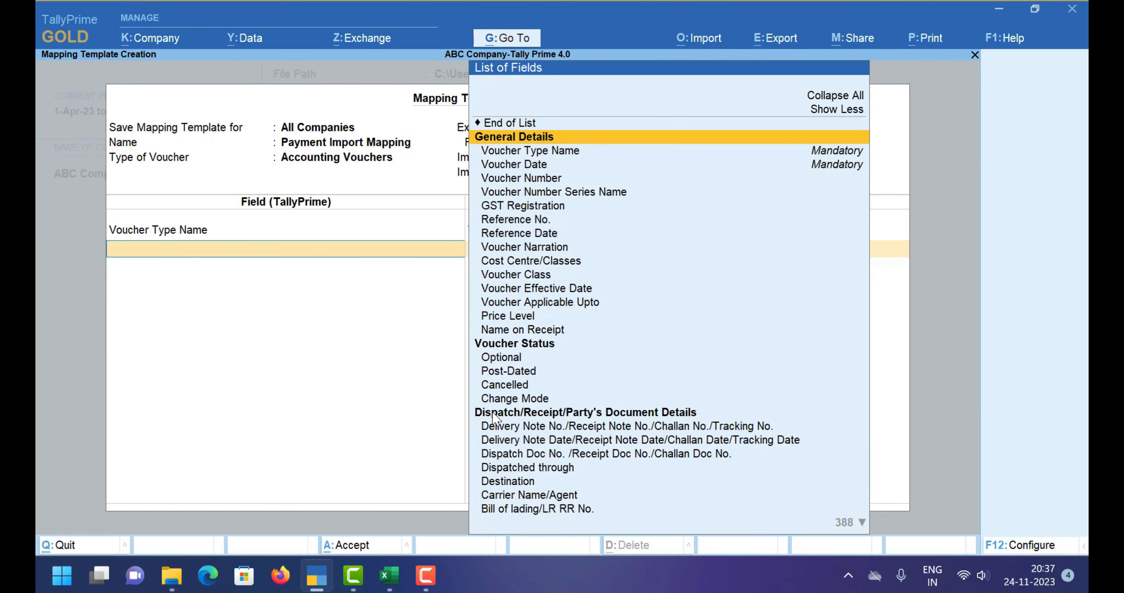
{"action": "key", "text": "alt+Tab"}
{"action": "key", "text": "Right"}
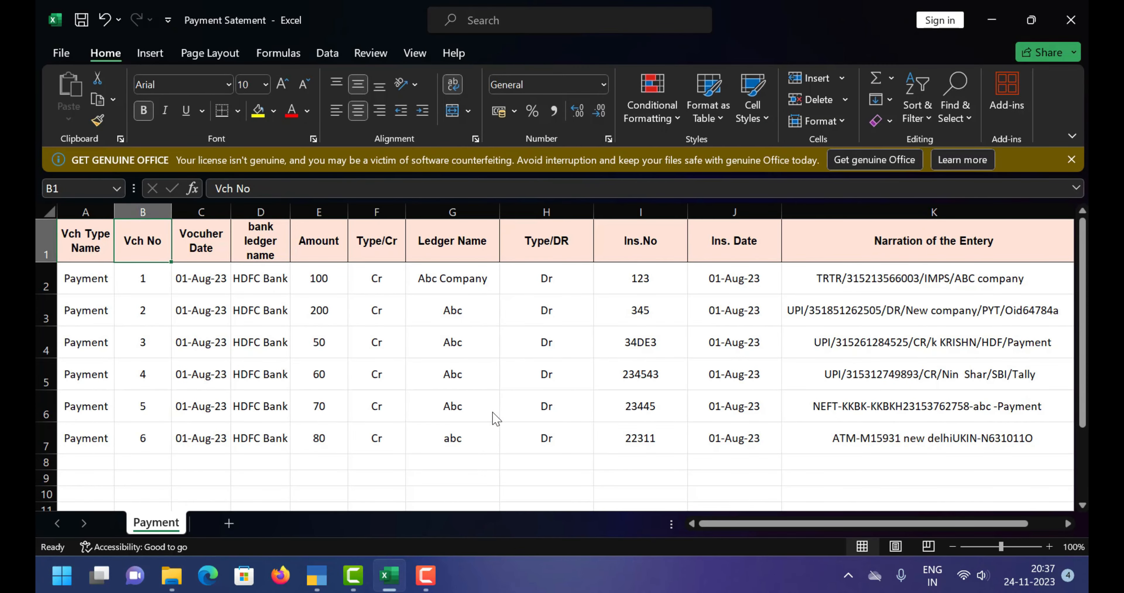
{"action": "key", "text": "alt+Tab"}
{"action": "key", "text": "Down"}
{"action": "key", "text": "Down"}
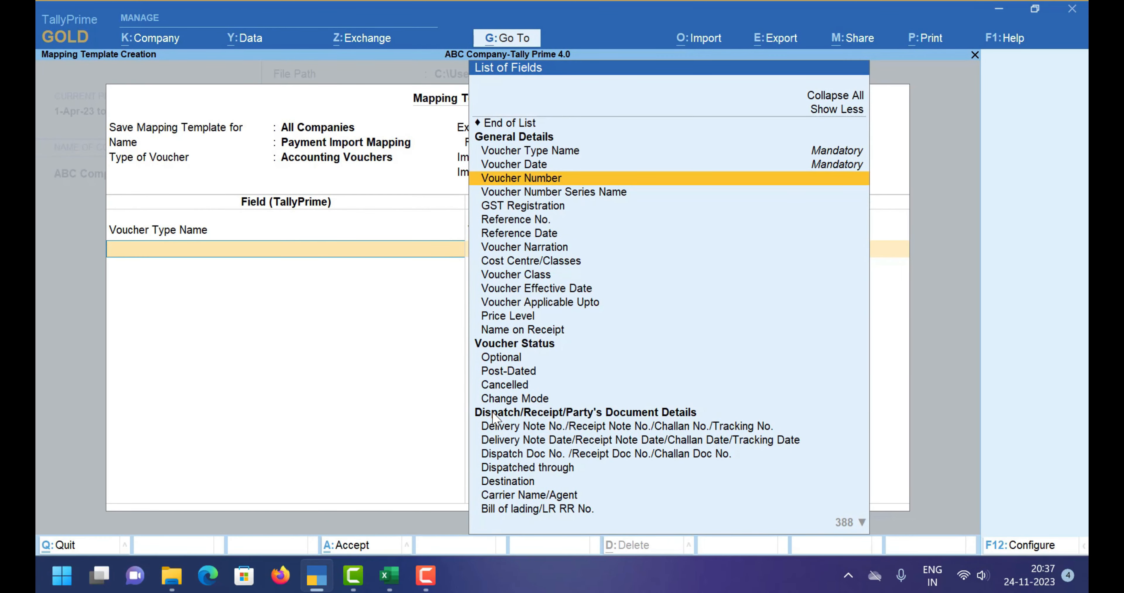
{"action": "key", "text": "Return"}
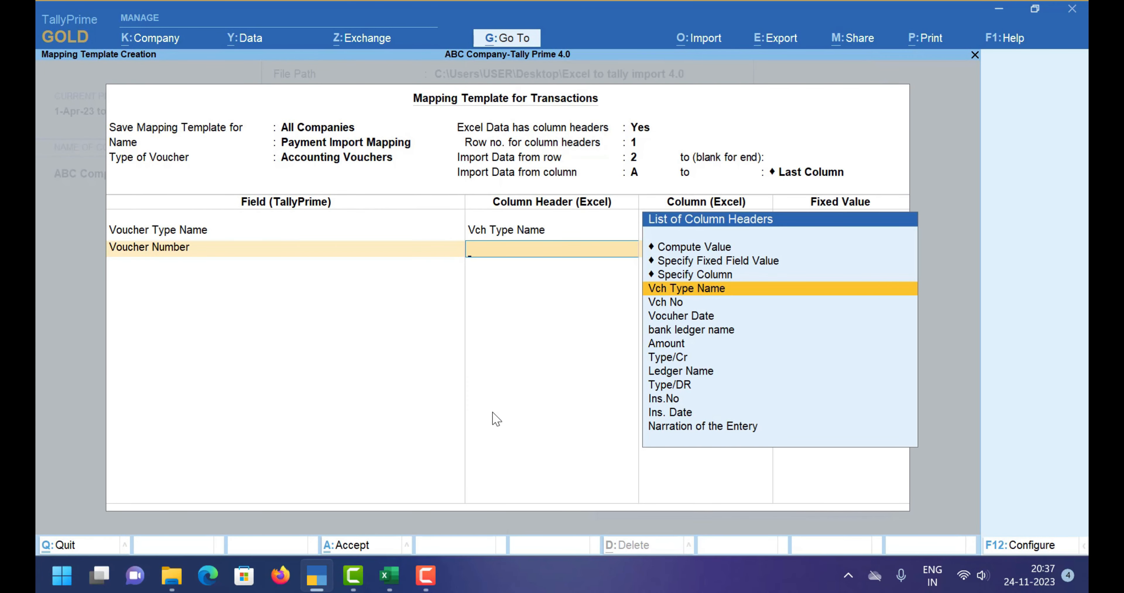
{"action": "key", "text": "Down"}
{"action": "key", "text": "Return"}
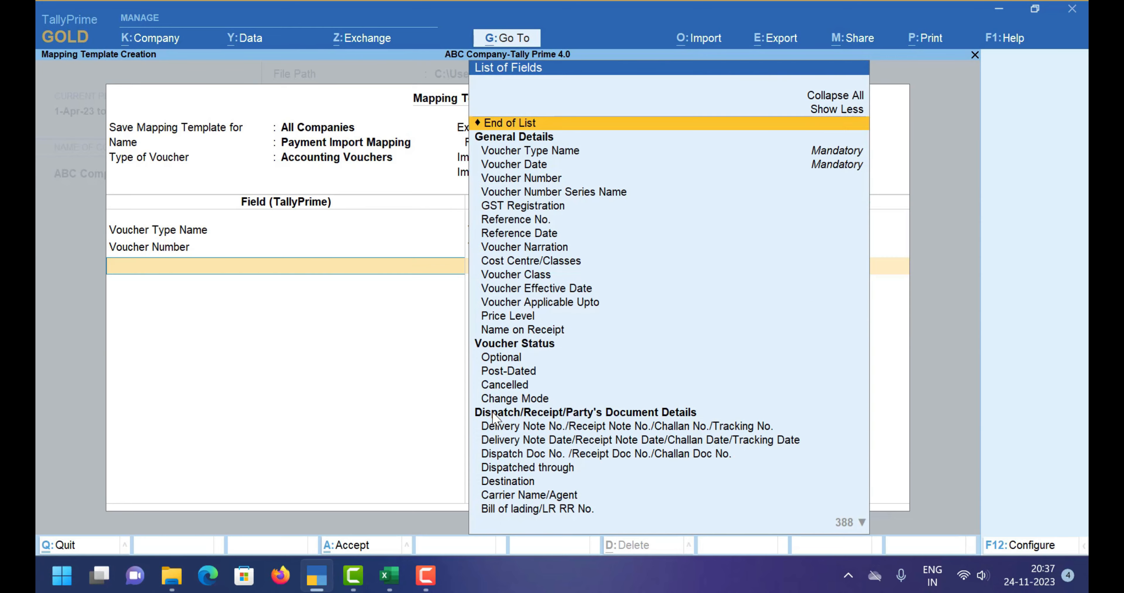
Step: Check the third Excel column header and add a Voucher Date row mapped to the column header Vocuher Date
{"action": "key", "text": "alt+Tab"}
{"action": "key", "text": "Right"}
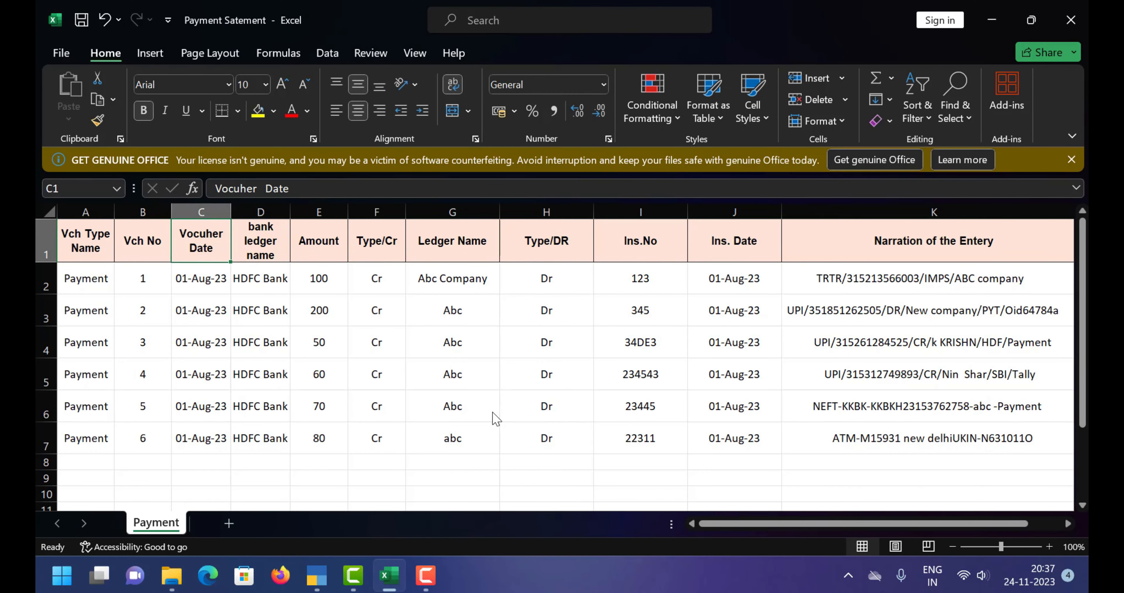
{"action": "key", "text": "alt+Tab"}
{"action": "key", "text": "Down"}
{"action": "key", "text": "Down"}
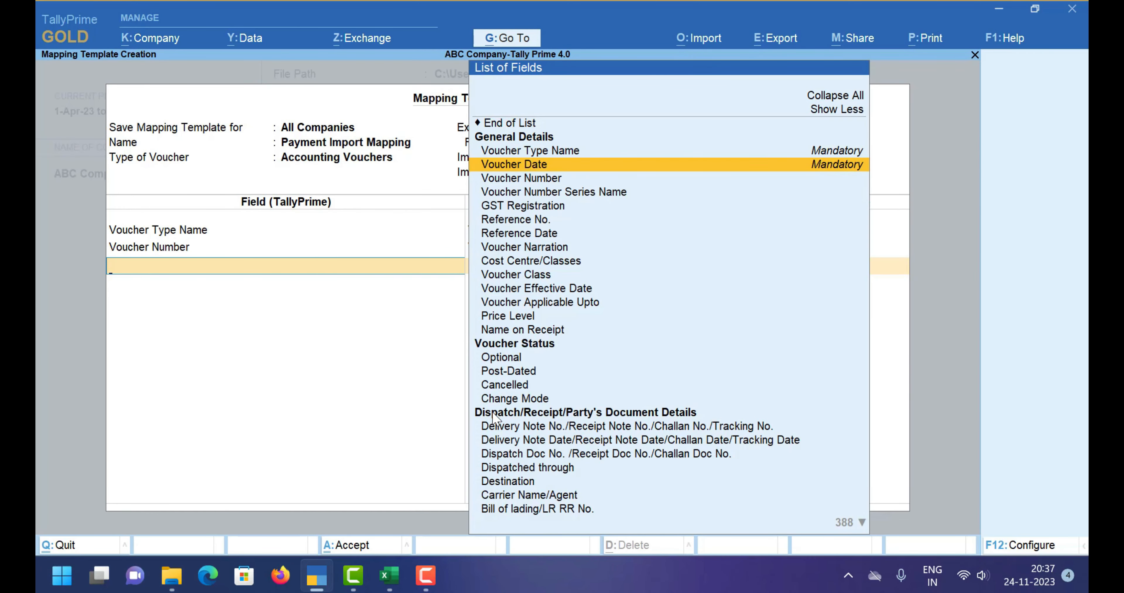
{"action": "key", "text": "Return"}
{"action": "key", "text": "Down"}
{"action": "key", "text": "Down"}
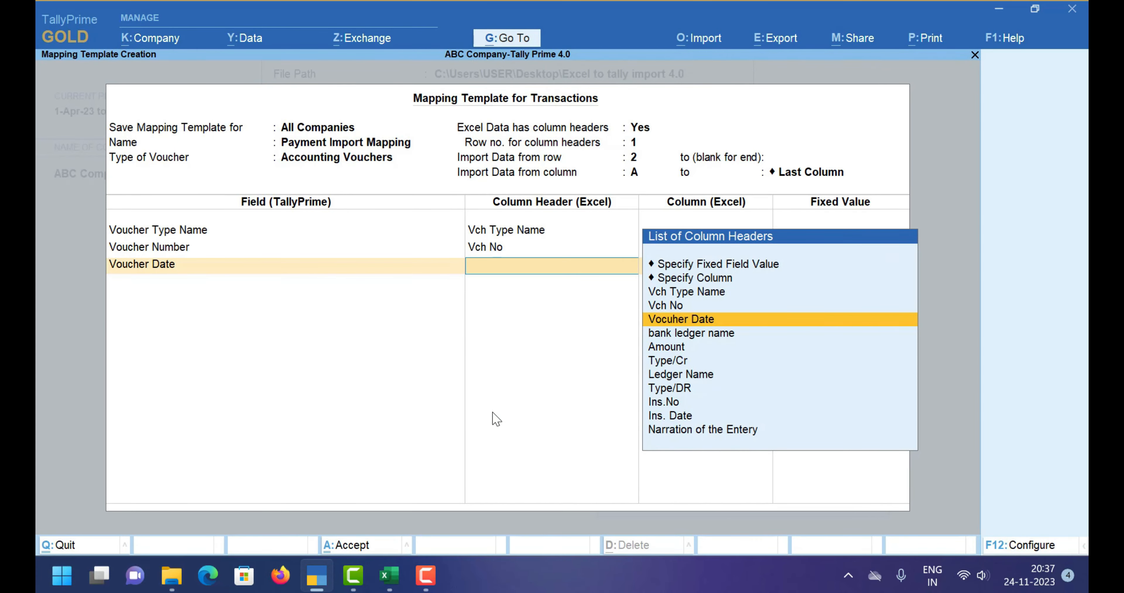
{"action": "key", "text": "Return"}
Step: Check the fourth Excel column header, search the fourth mapping row's field list for "Le", and clear the search
{"action": "key", "text": "alt+Tab"}
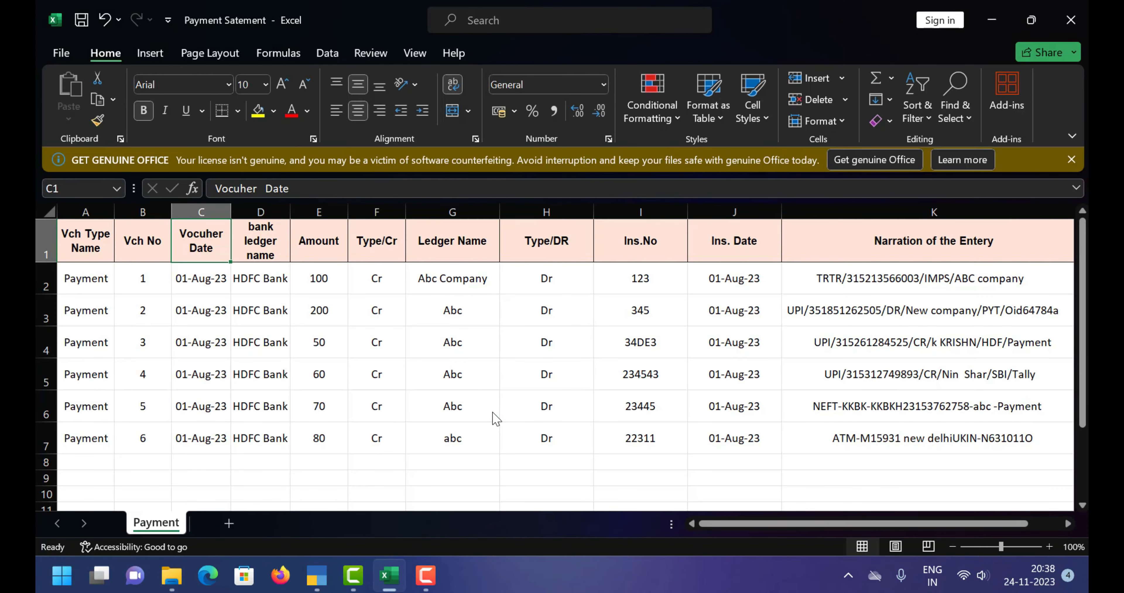
{"action": "key", "text": "Right"}
{"action": "key", "text": "alt+Tab"}
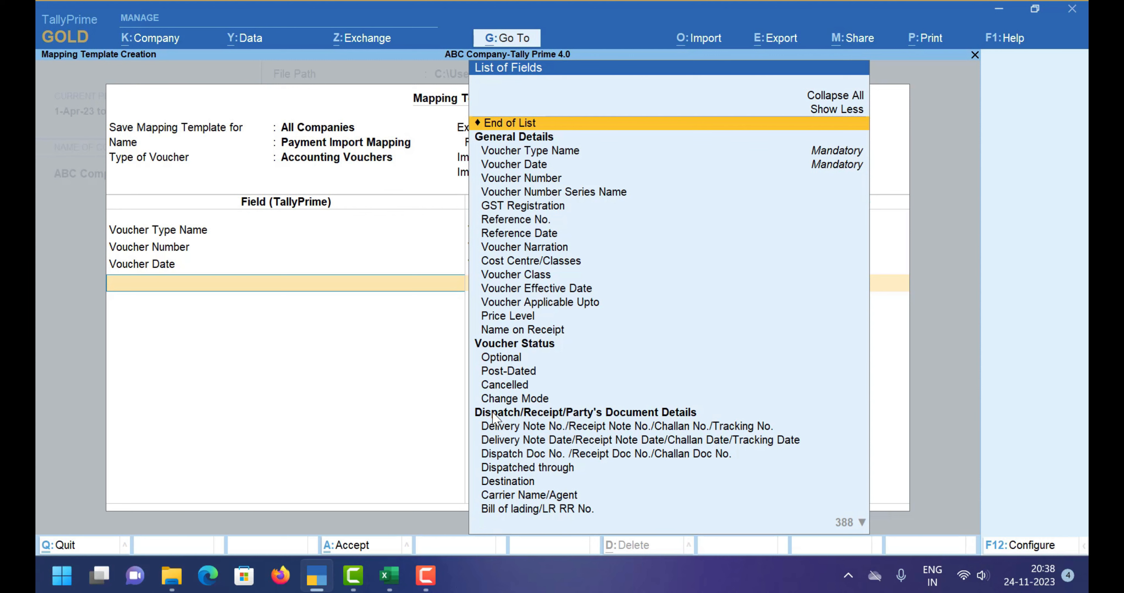
{"action": "type", "text": "Le"}
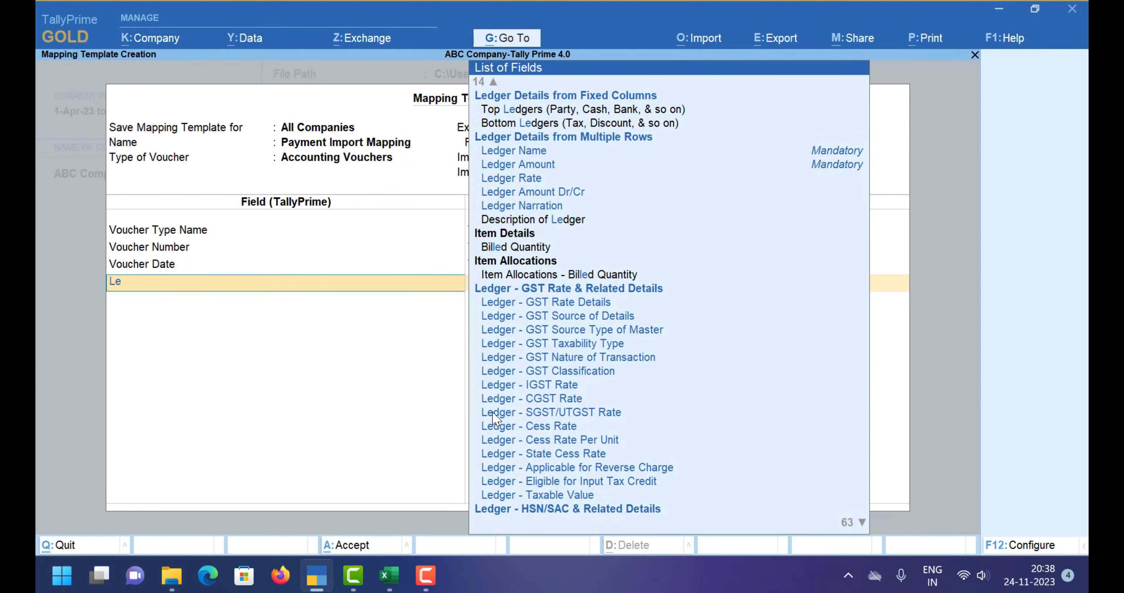
{"action": "key", "text": "Down"}
{"action": "key", "text": "Down"}
{"action": "key", "text": "Down"}
{"action": "key", "text": "Down"}
{"action": "key", "text": "Down"}
{"action": "key", "text": "Down"}
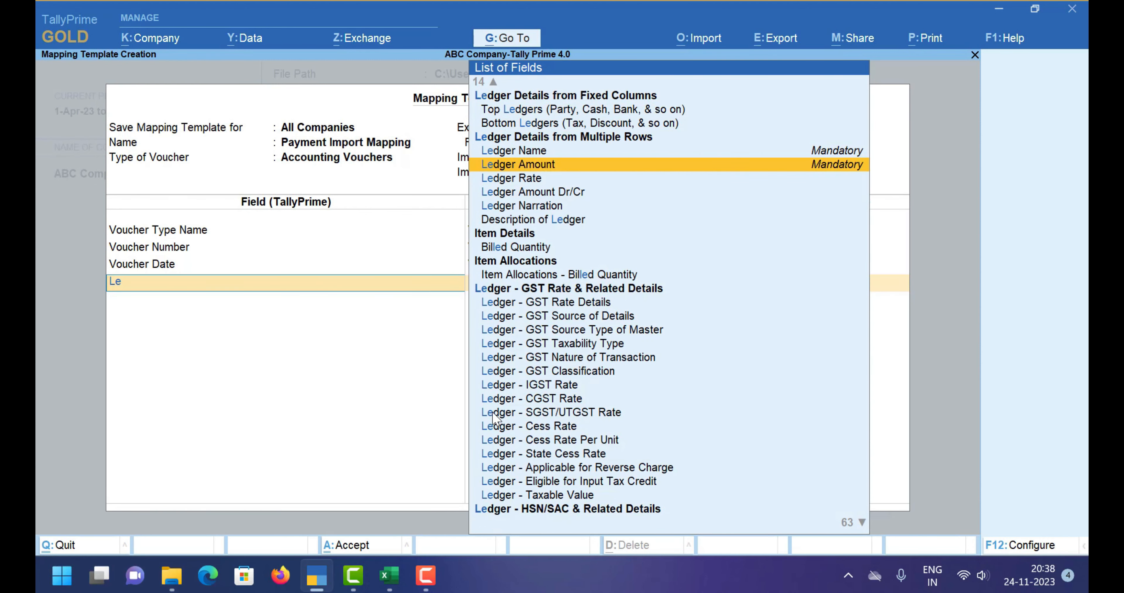
{"action": "key", "text": "Up"}
{"action": "key", "text": "Up"}
{"action": "key", "text": "BackSpace"}
{"action": "key", "text": "BackSpace"}
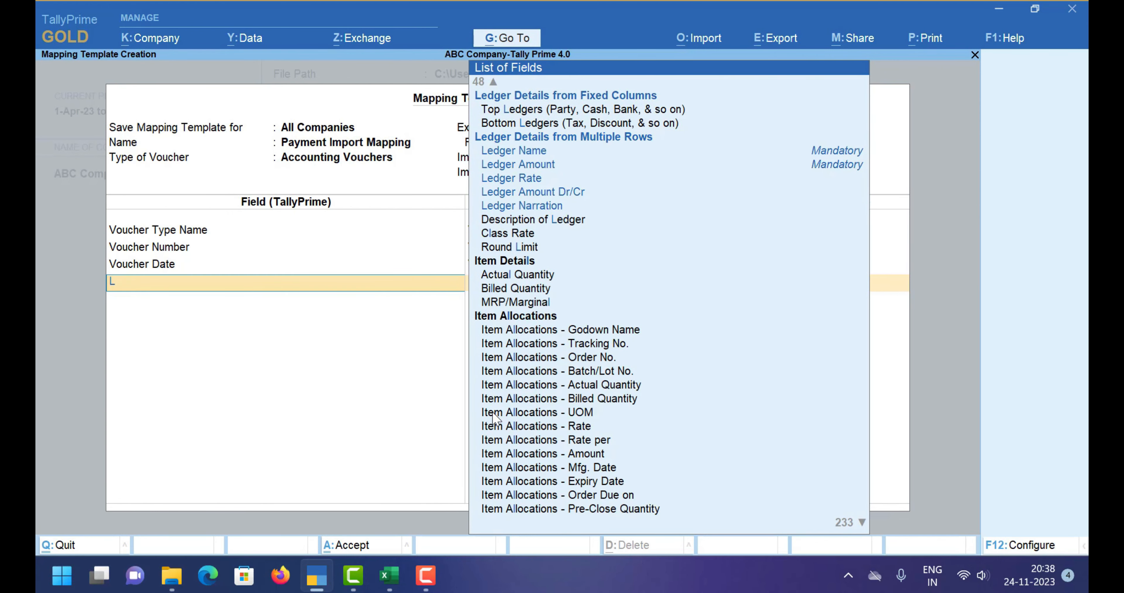
Step: Choose Top Ledgers (Party, Cash, Bank, & so on) under Ledger Details from Fixed Columns as the fourth mapping row's field
{"action": "key", "text": "Down"}
{"action": "key", "text": "Down"}
{"action": "key", "text": "Down"}
{"action": "key", "text": "Down"}
{"action": "key", "text": "Down"}
{"action": "key", "text": "Down"}
{"action": "key", "text": "Down"}
{"action": "key", "text": "Down"}
{"action": "key", "text": "Down"}
{"action": "key", "text": "Down"}
{"action": "key", "text": "Down"}
{"action": "key", "text": "Down"}
{"action": "key", "text": "Down"}
{"action": "key", "text": "Down"}
{"action": "key", "text": "Down"}
{"action": "key", "text": "Down"}
{"action": "key", "text": "Down"}
{"action": "key", "text": "Down"}
{"action": "key", "text": "Down"}
{"action": "key", "text": "Down"}
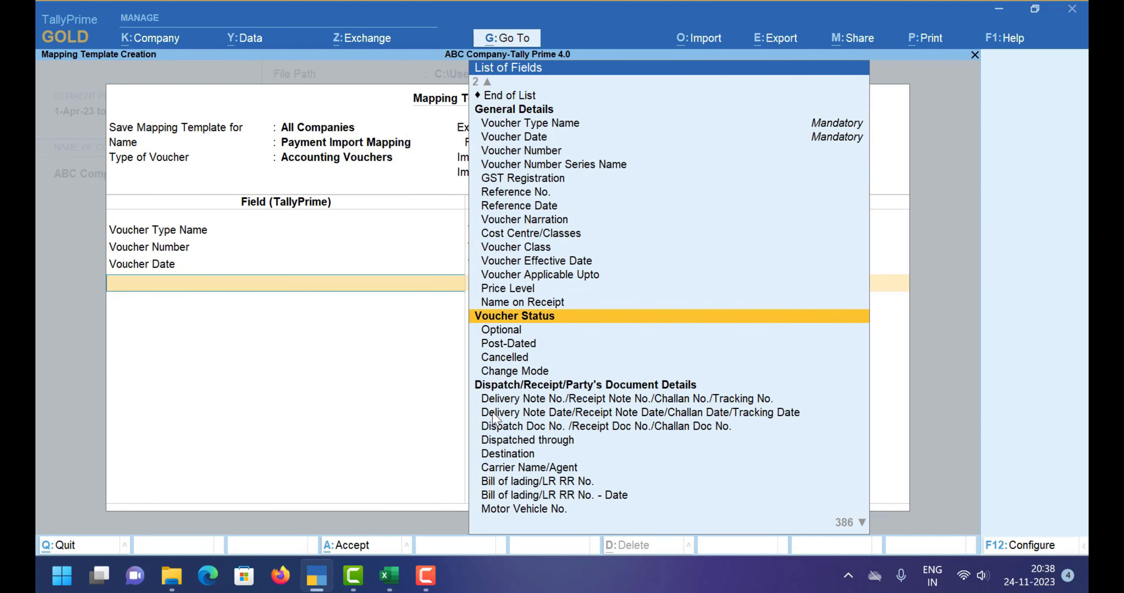
{"action": "key", "text": "Down"}
{"action": "key", "text": "Down"}
{"action": "key", "text": "Down"}
{"action": "key", "text": "Down"}
{"action": "key", "text": "Down"}
{"action": "key", "text": "Down"}
{"action": "key", "text": "Down"}
{"action": "key", "text": "Down"}
{"action": "key", "text": "Down"}
{"action": "key", "text": "Down"}
{"action": "key", "text": "Down"}
{"action": "key", "text": "Down"}
{"action": "key", "text": "Down"}
{"action": "key", "text": "Down"}
{"action": "key", "text": "Down"}
{"action": "key", "text": "Down"}
{"action": "key", "text": "Down"}
{"action": "key", "text": "Down"}
{"action": "key", "text": "Down"}
{"action": "key", "text": "Down"}
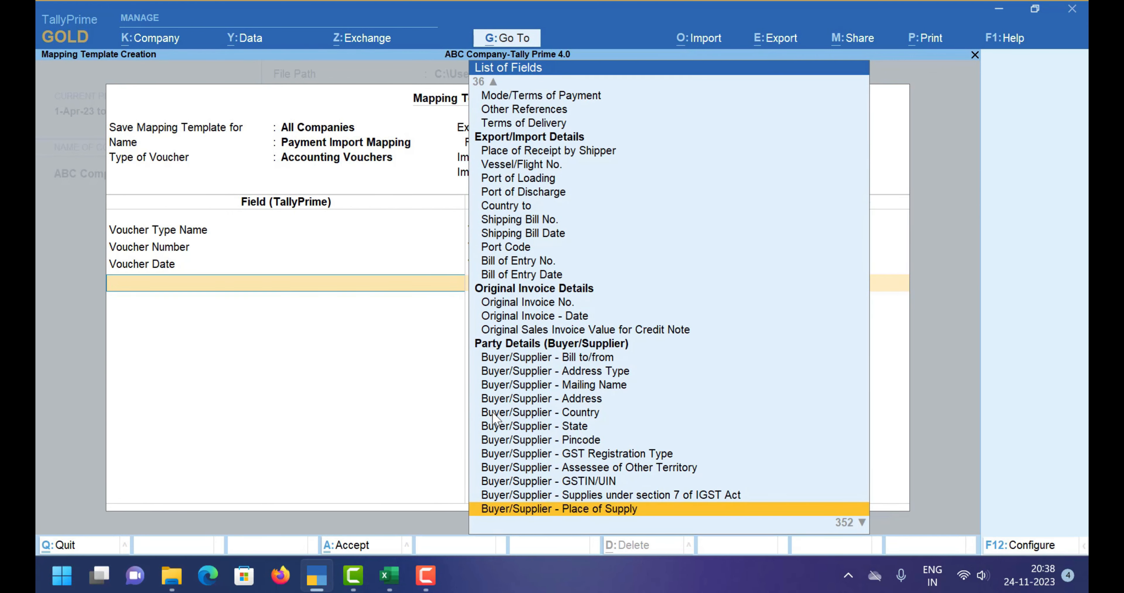
{"action": "key", "text": "Down"}
{"action": "key", "text": "Down"}
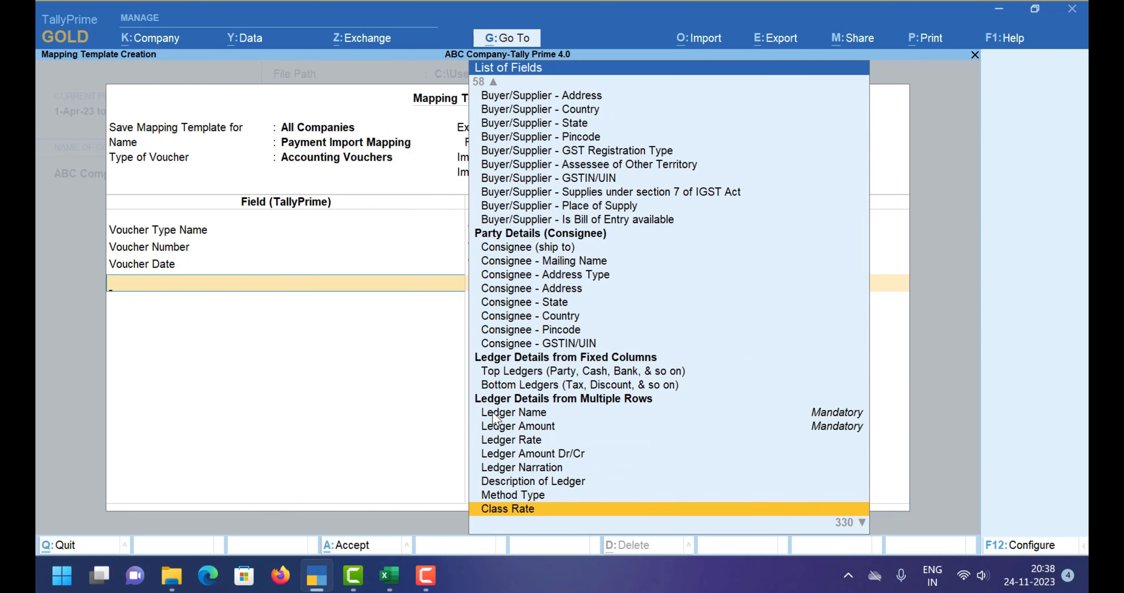
{"action": "key", "text": "Up"}
{"action": "key", "text": "Up"}
{"action": "key", "text": "Up"}
{"action": "key", "text": "Up"}
{"action": "key", "text": "Up"}
{"action": "key", "text": "Up"}
{"action": "key", "text": "Up"}
{"action": "key", "text": "Up"}
{"action": "key", "text": "Up"}
{"action": "key", "text": "Up"}
{"action": "key", "text": "Up"}
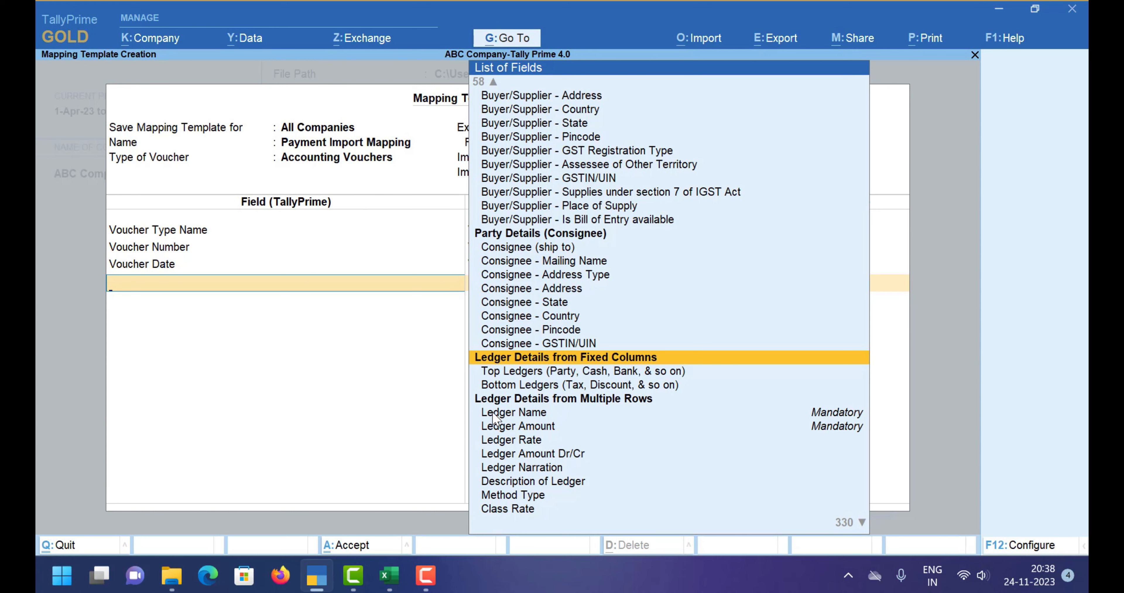
{"action": "key", "text": "Down"}
{"action": "key", "text": "Down"}
{"action": "key", "text": "Up"}
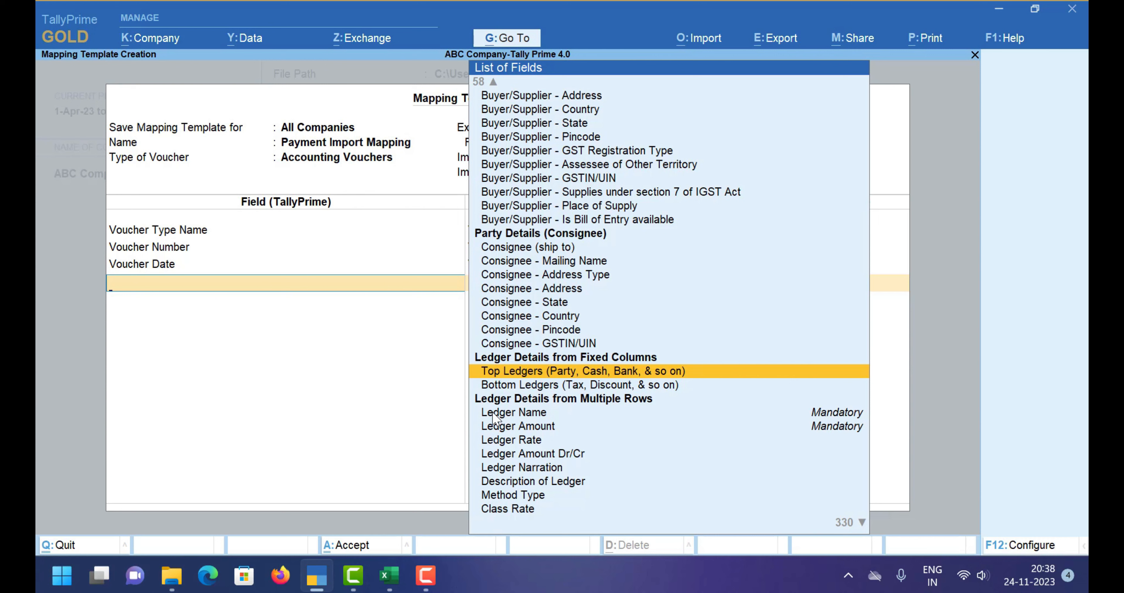
{"action": "key", "text": "Down"}
{"action": "key", "text": "Up"}
{"action": "key", "text": "Return"}
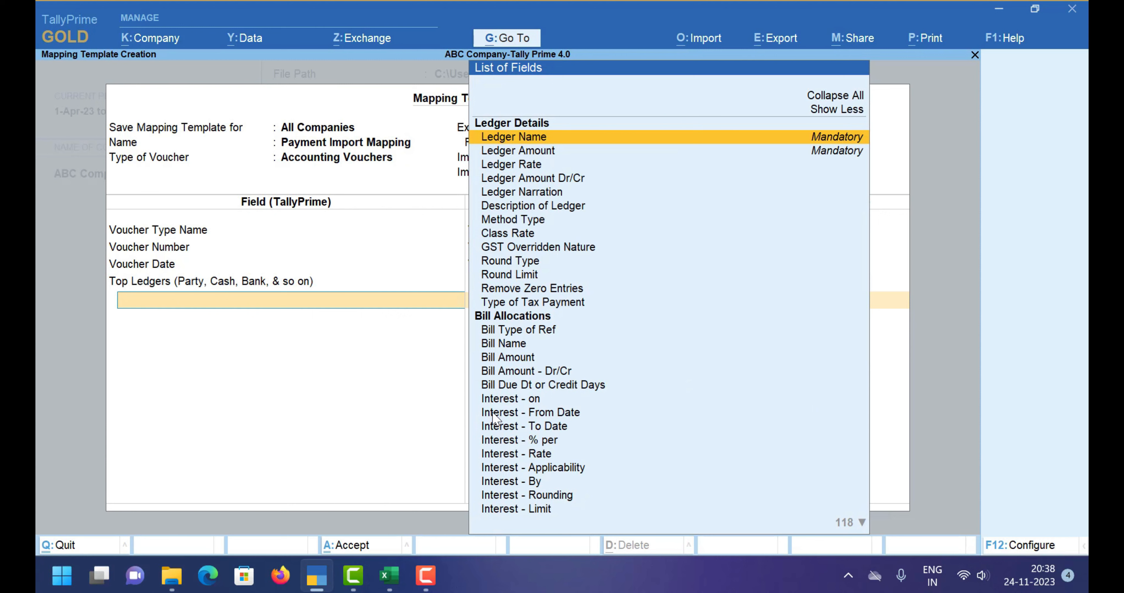
{"action": "key", "text": "BackSpace"}
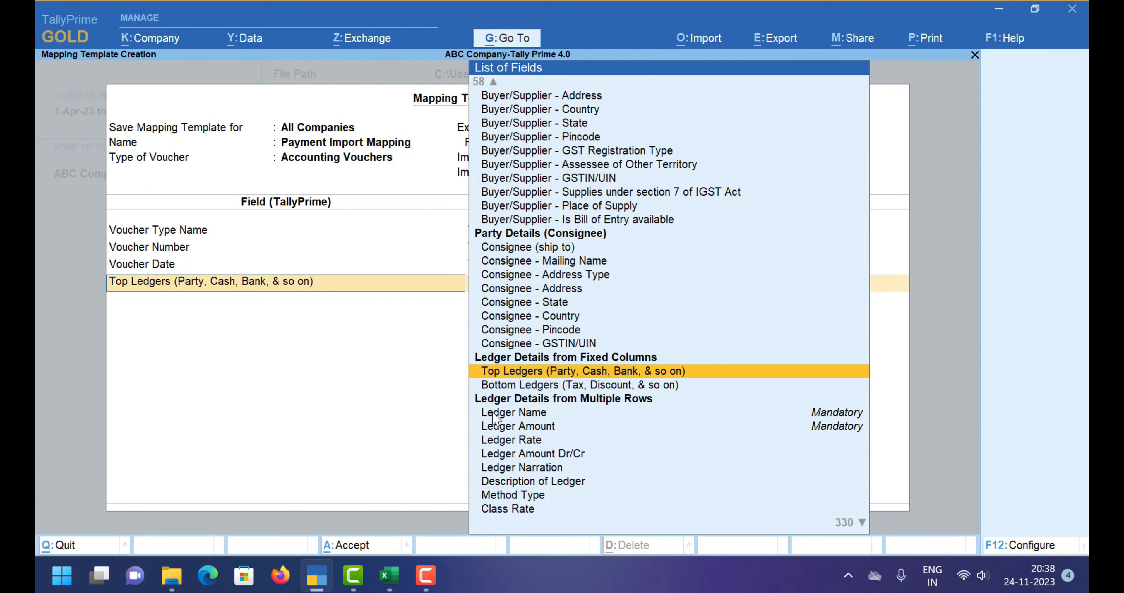
{"action": "key", "text": "Return"}
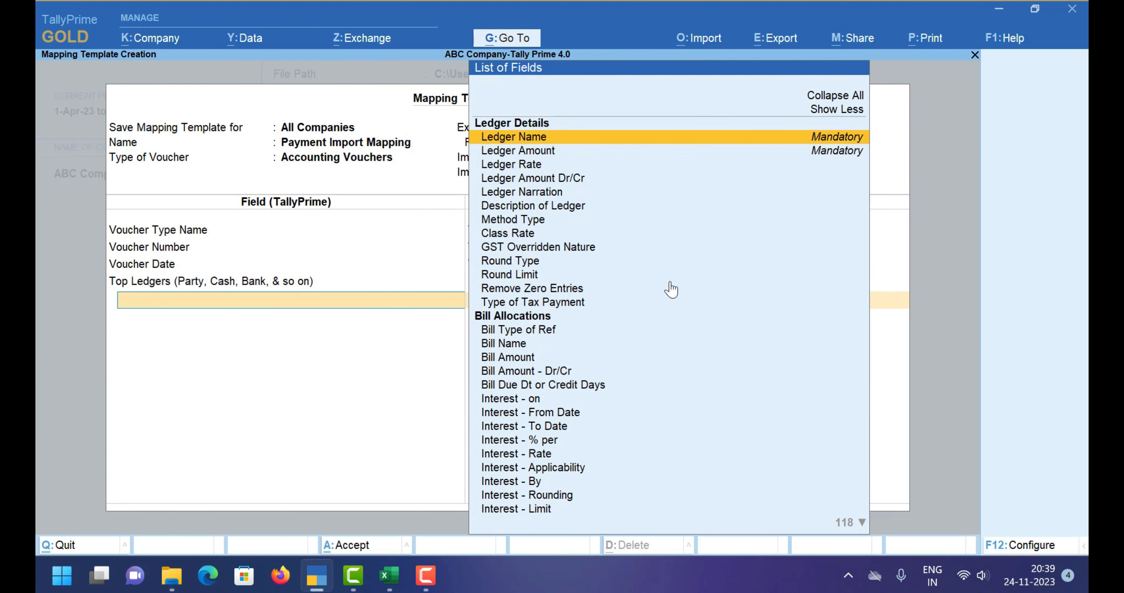
Step: Add Ledger Name beneath Top Ledgers and map it to the Excel column header bank ledger name
{"action": "key", "text": "Return"}
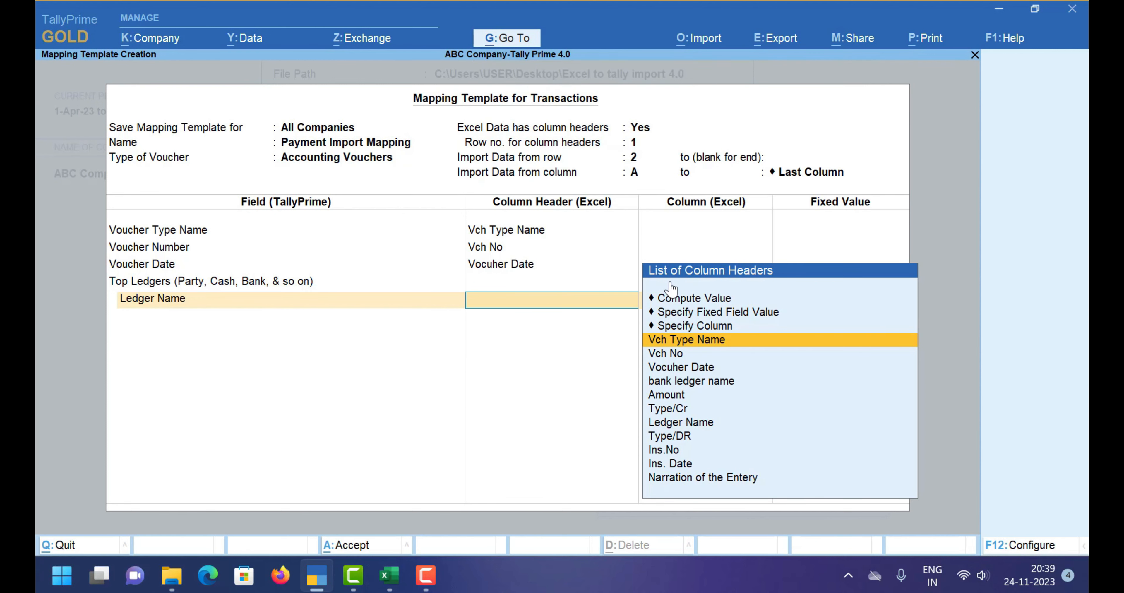
{"action": "key", "text": "Down"}
{"action": "key", "text": "Down"}
{"action": "key", "text": "Down"}
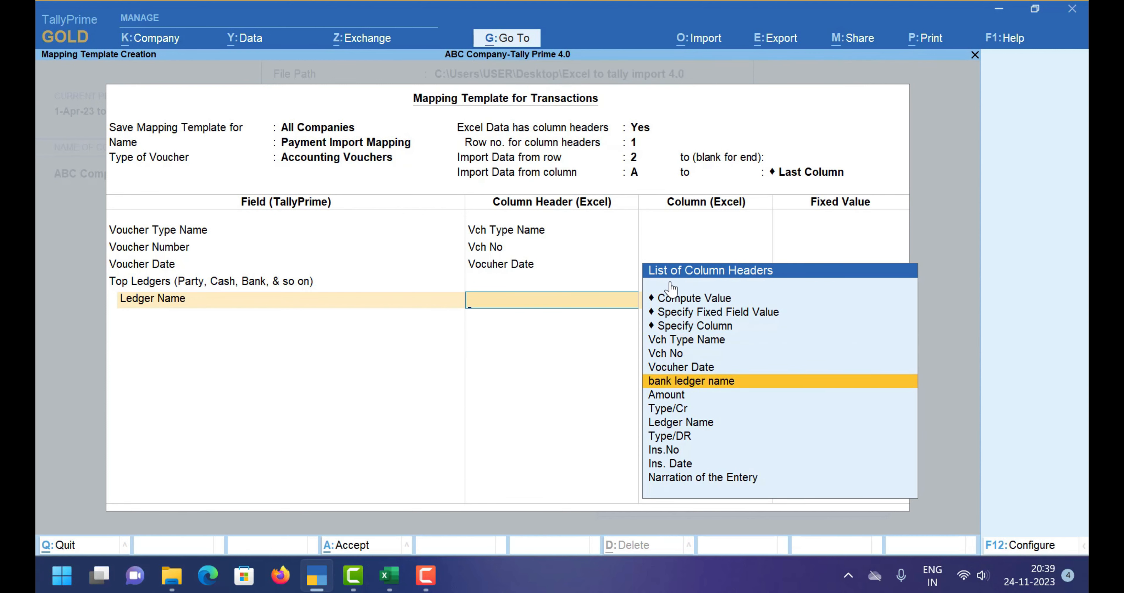
{"action": "key", "text": "Return"}
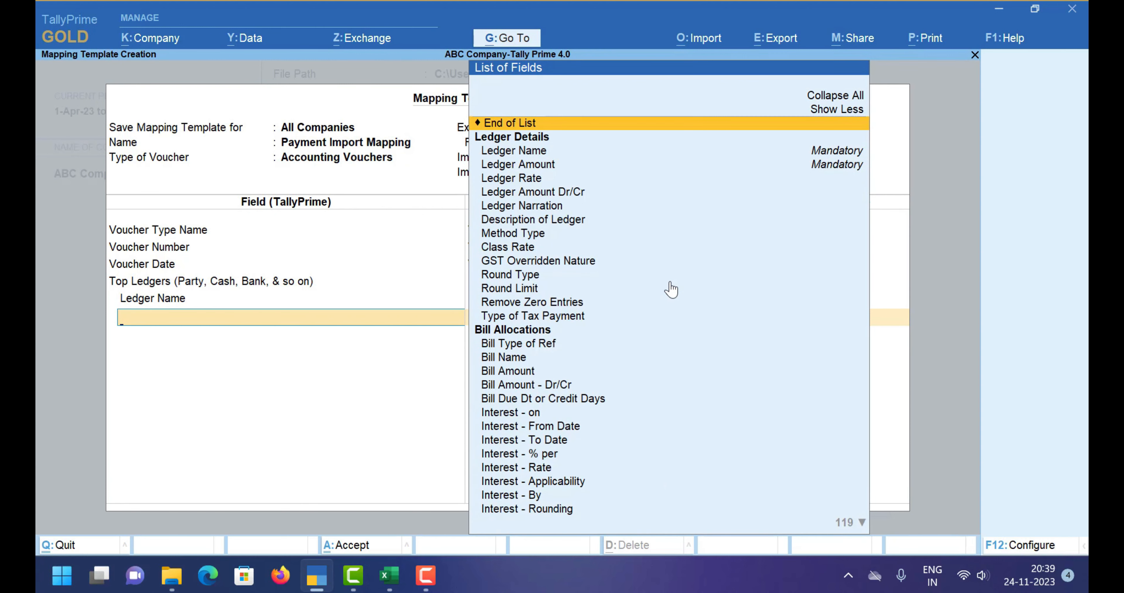
Step: Add Ledger Amount beneath Top Ledgers and map it to the Excel column header Amount
{"action": "key", "text": "Down"}
{"action": "key", "text": "Down"}
{"action": "key", "text": "Down"}
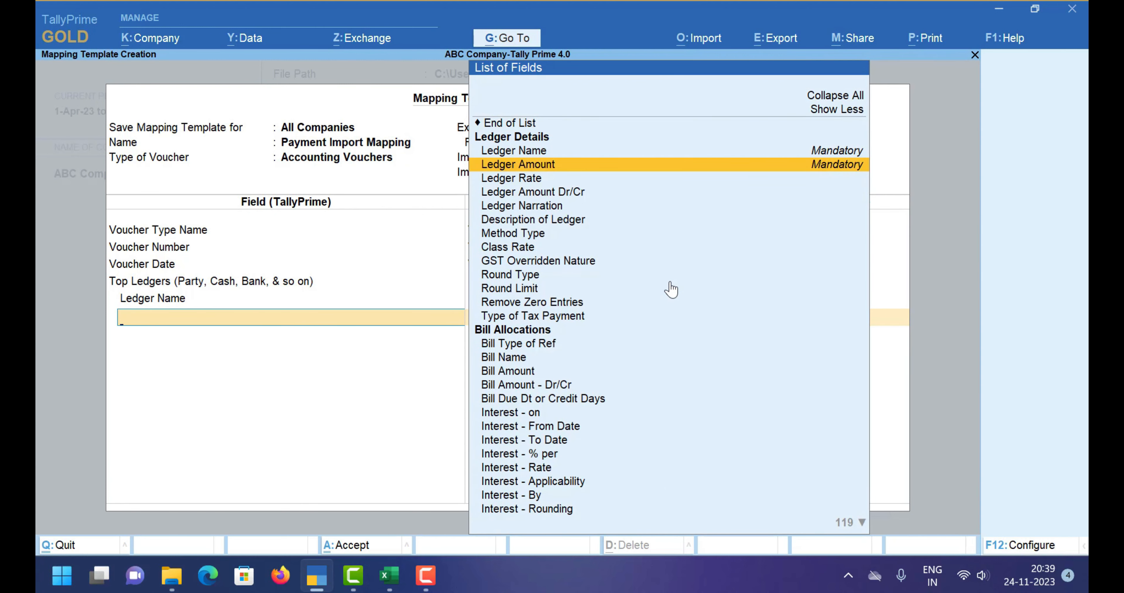
{"action": "key", "text": "Return"}
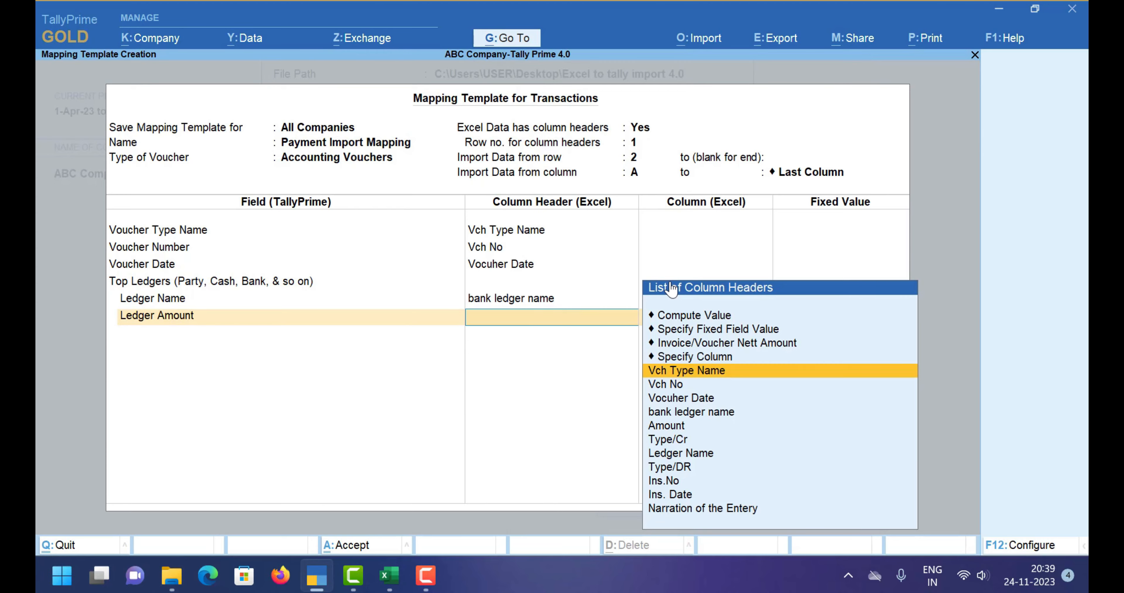
{"action": "key", "text": "Down"}
{"action": "key", "text": "alt+Tab"}
{"action": "key", "text": "Right"}
{"action": "key", "text": "alt+Tab"}
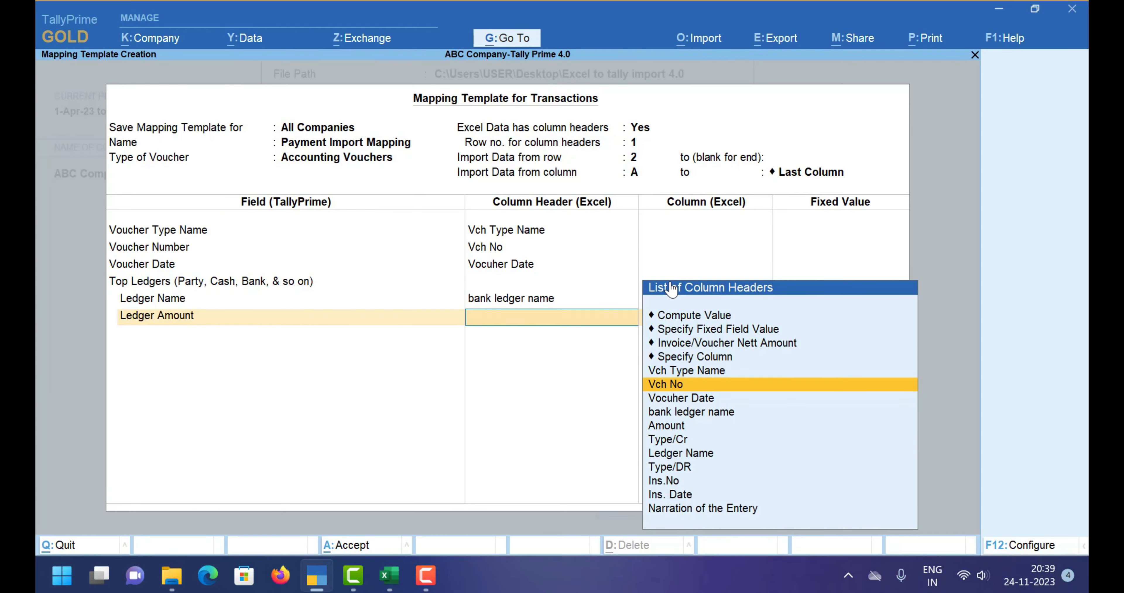
{"action": "key", "text": "Down"}
{"action": "key", "text": "Down"}
{"action": "key", "text": "Down"}
{"action": "key", "text": "Return"}
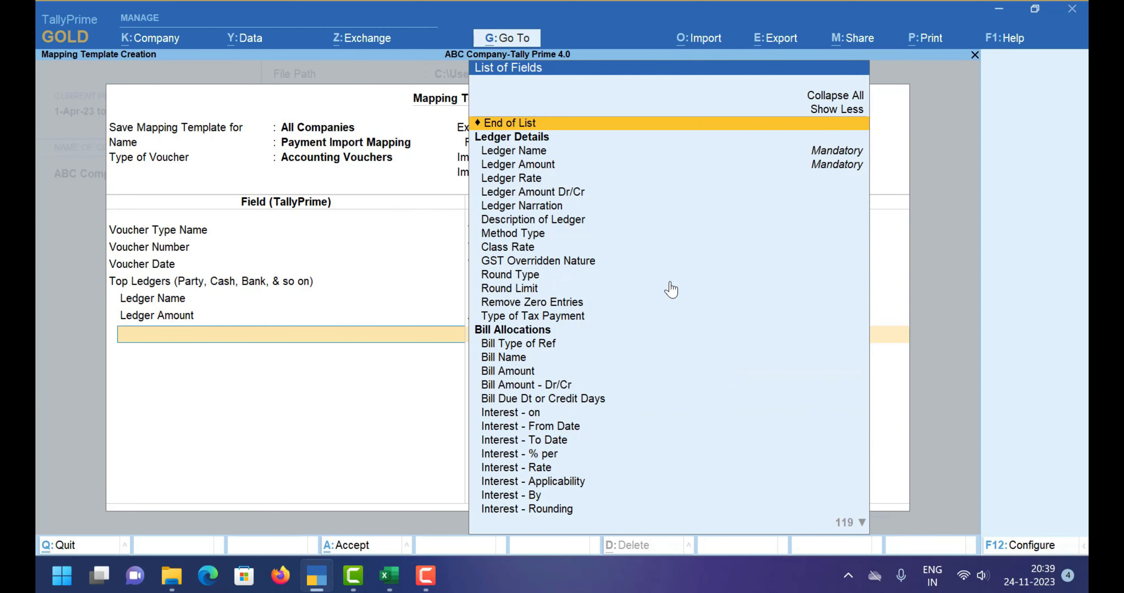
Step: Check the sixth Excel column header and add Ledger Amount Dr/Cr beneath Top Ledgers
{"action": "key", "text": "alt+Tab"}
{"action": "key", "text": "Right"}
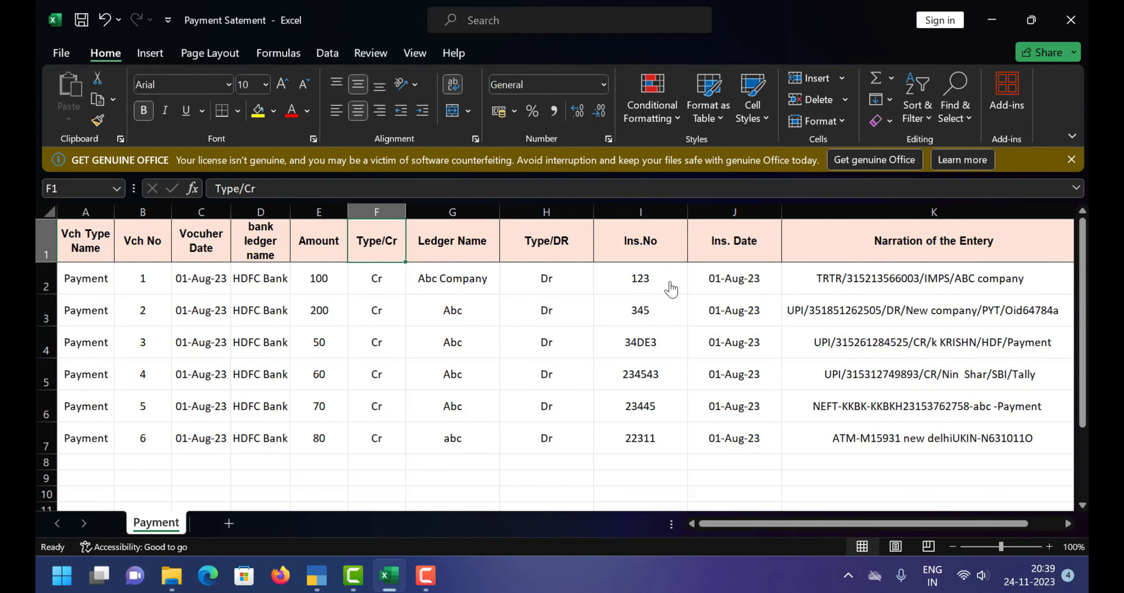
{"action": "key", "text": "alt+Tab"}
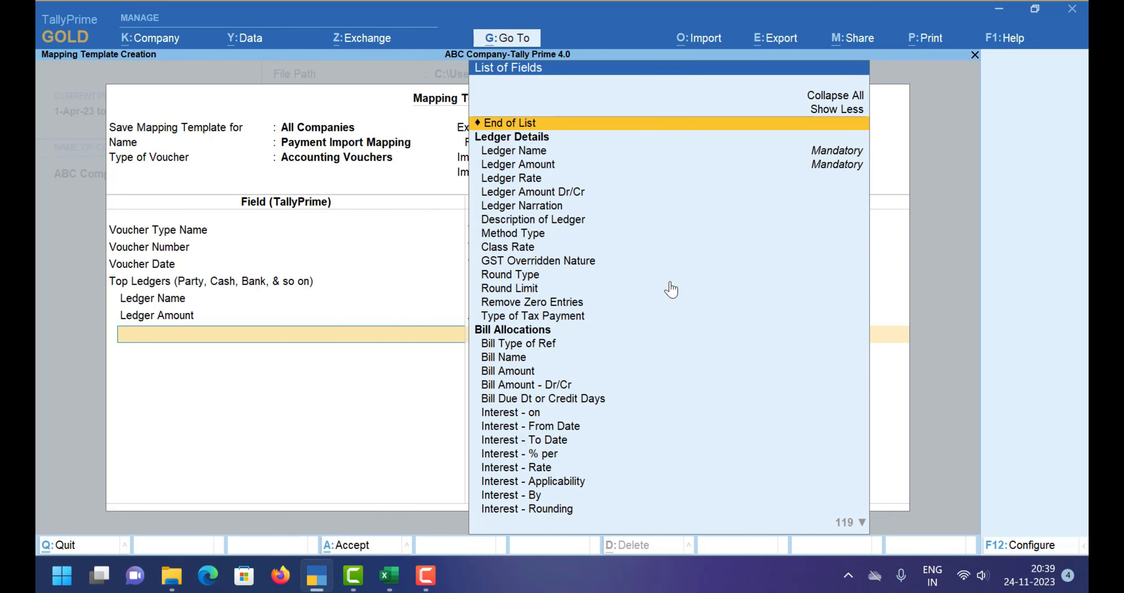
{"action": "key", "text": "Down"}
{"action": "key", "text": "Down"}
{"action": "key", "text": "Down"}
{"action": "key", "text": "Down"}
{"action": "key", "text": "Down"}
{"action": "key", "text": "Return"}
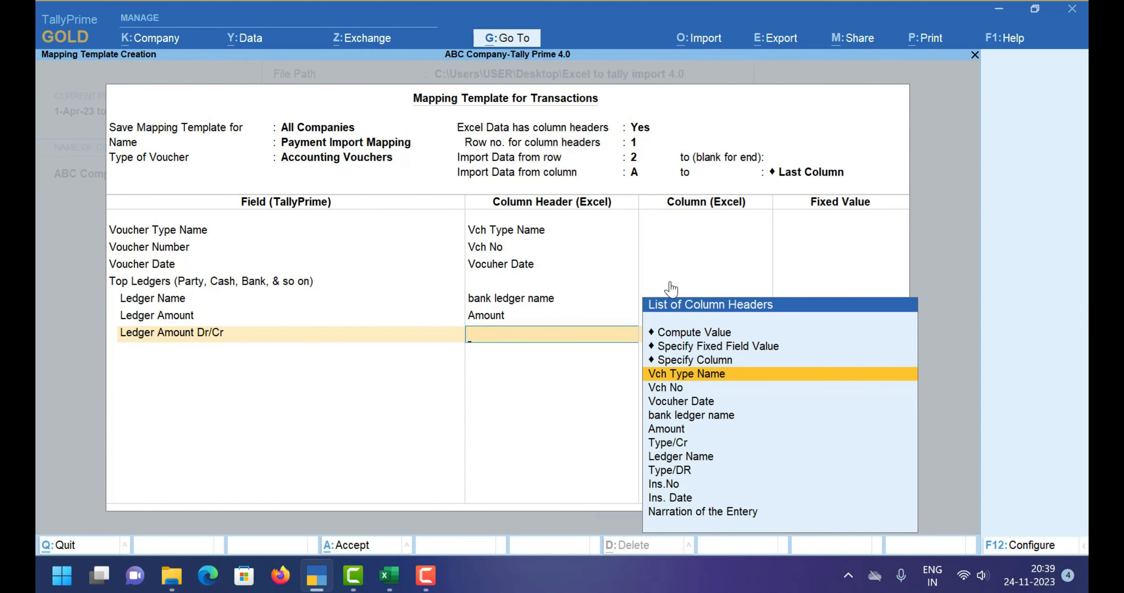
Step: Map the Top Ledgers' Ledger Amount Dr/Cr field to the Excel column header Type/Cr
{"action": "key", "text": "Down"}
{"action": "key", "text": "Down"}
{"action": "key", "text": "Down"}
{"action": "key", "text": "Down"}
{"action": "key", "text": "Down"}
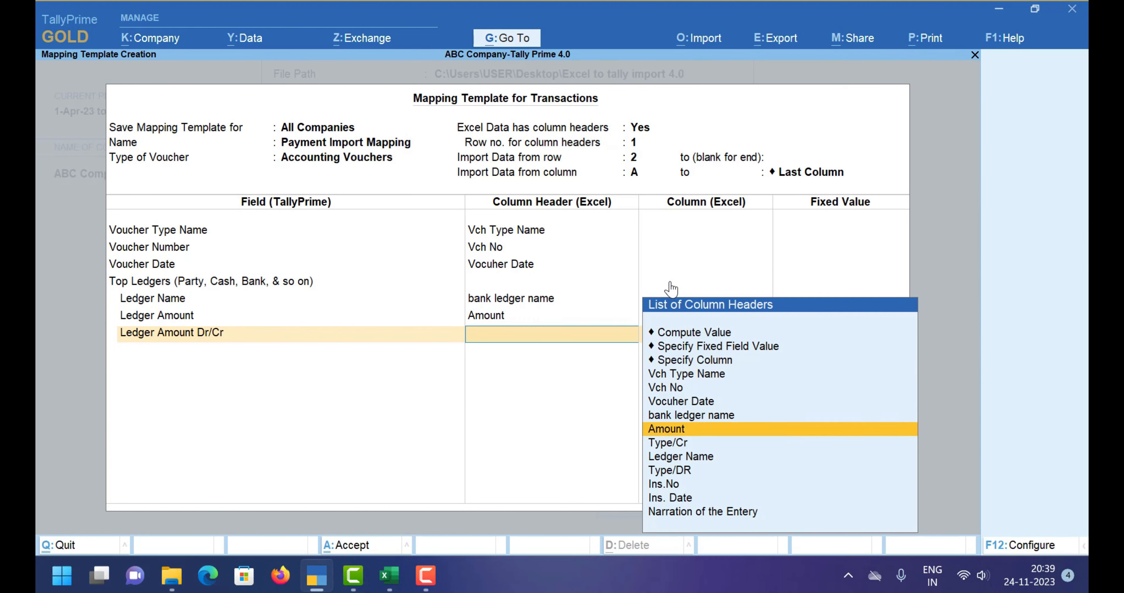
{"action": "key", "text": "Return"}
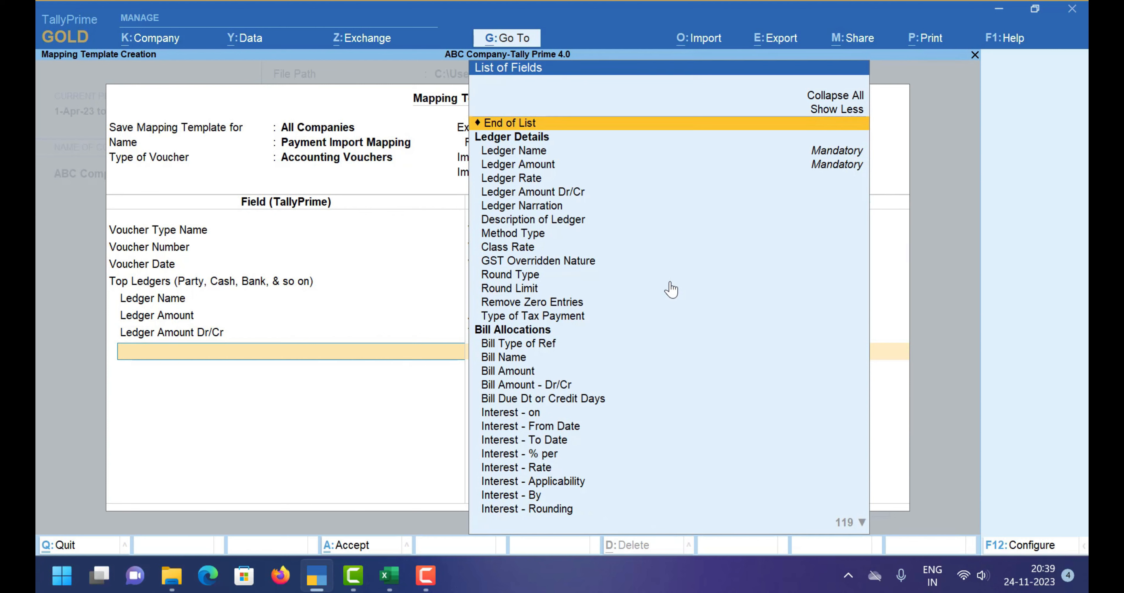
Step: End the Top Ledgers field list and add Bottom Ledgers (Tax, Discount, & so on) as the next mapping row
{"action": "key", "text": "Return"}
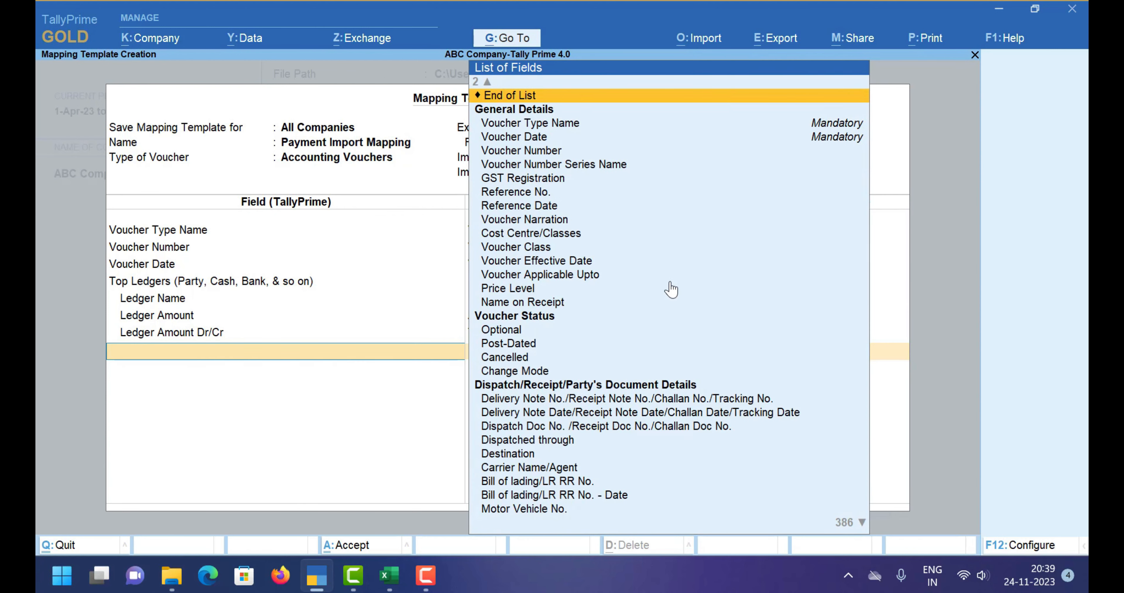
{"action": "type", "text": "Bo"}
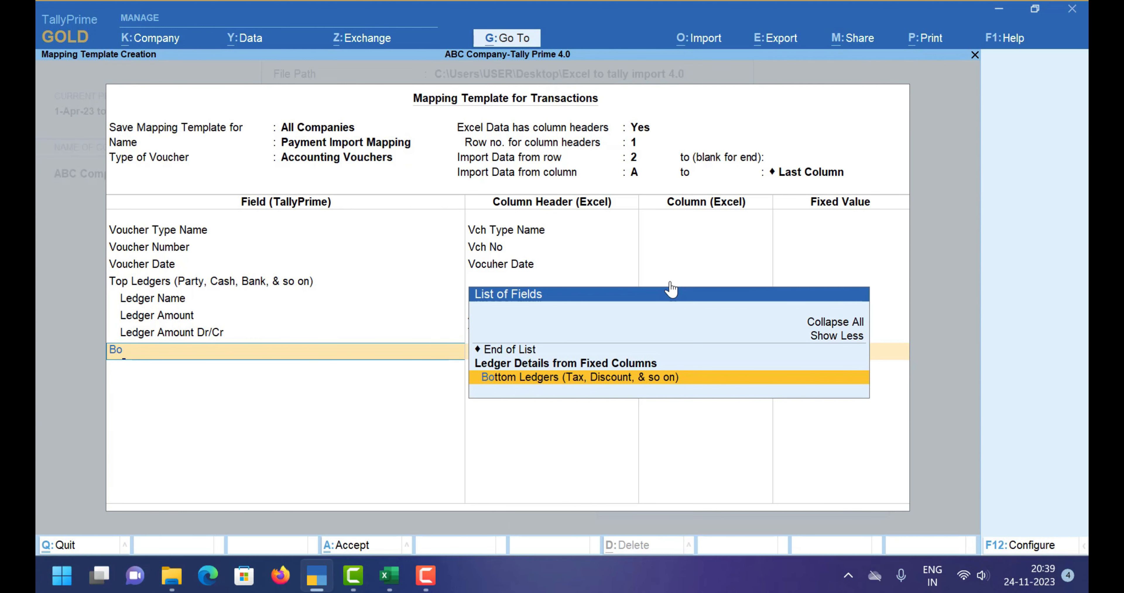
{"action": "key", "text": "Return"}
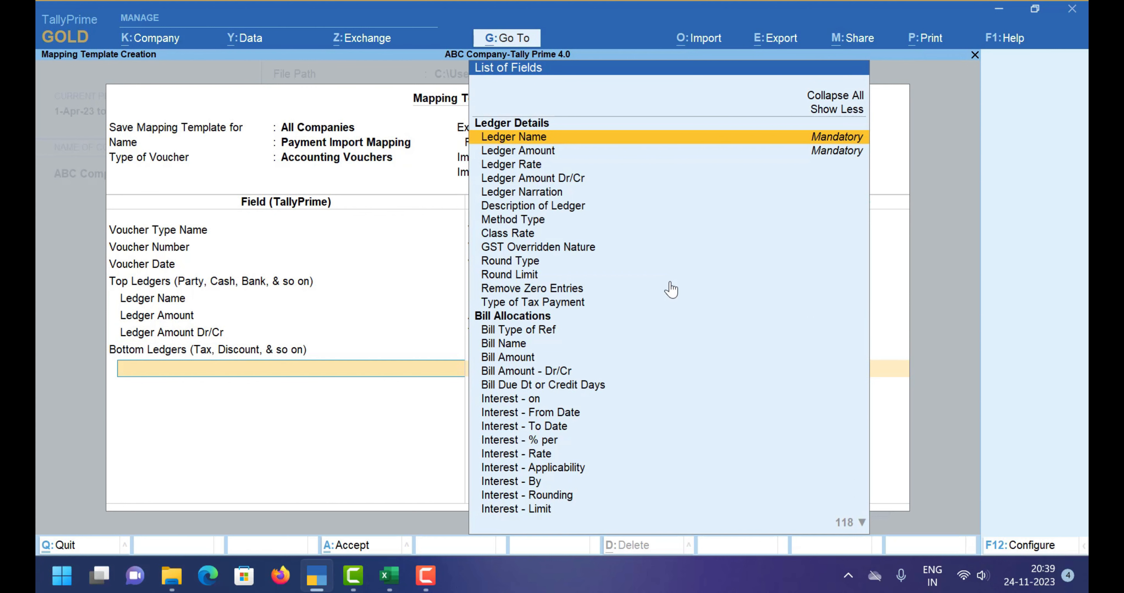
Step: Add Ledger Name beneath Bottom Ledgers and map it to the Excel column header Ledger Name
{"action": "key", "text": "Return"}
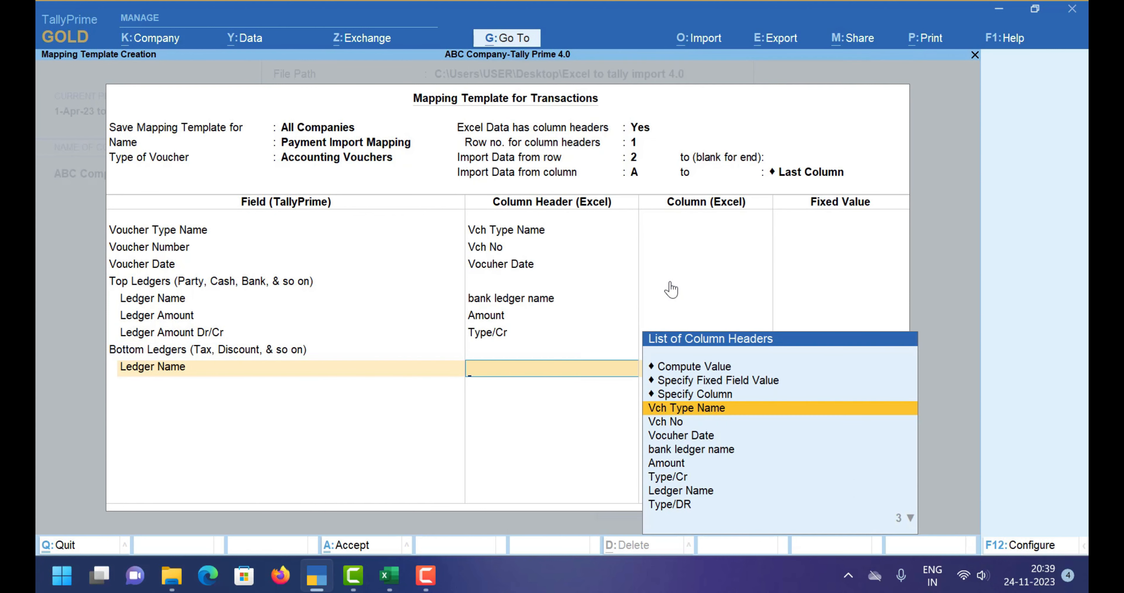
{"action": "key", "text": "Down"}
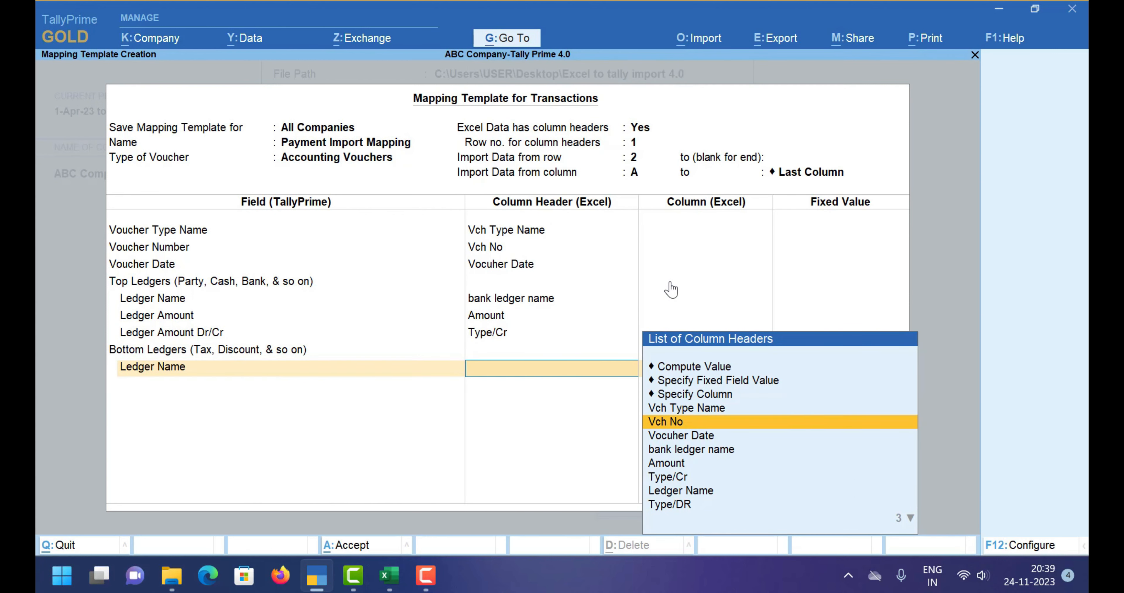
{"action": "key", "text": "Down"}
{"action": "key", "text": "Down"}
{"action": "key", "text": "alt+Tab"}
{"action": "key", "text": "Right"}
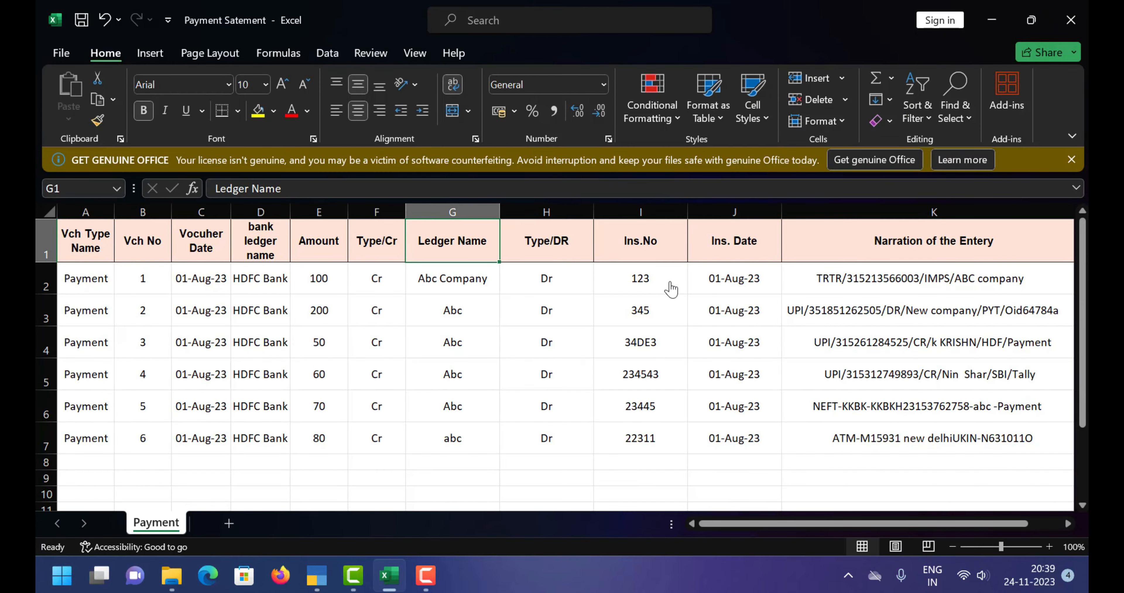
{"action": "key", "text": "alt+Tab"}
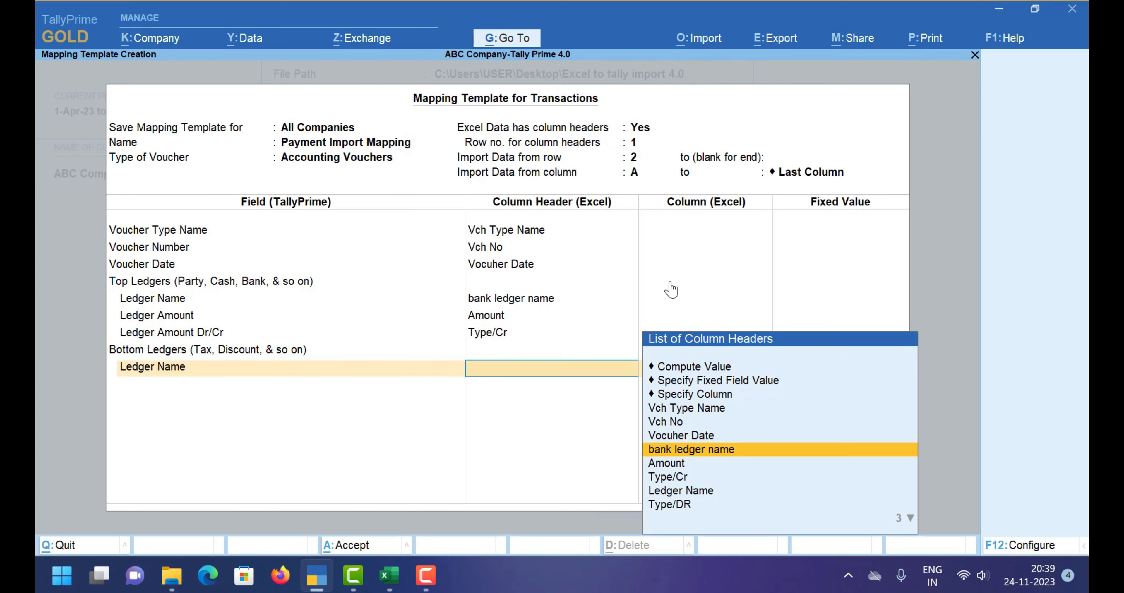
{"action": "key", "text": "Down"}
{"action": "key", "text": "Down"}
{"action": "key", "text": "Down"}
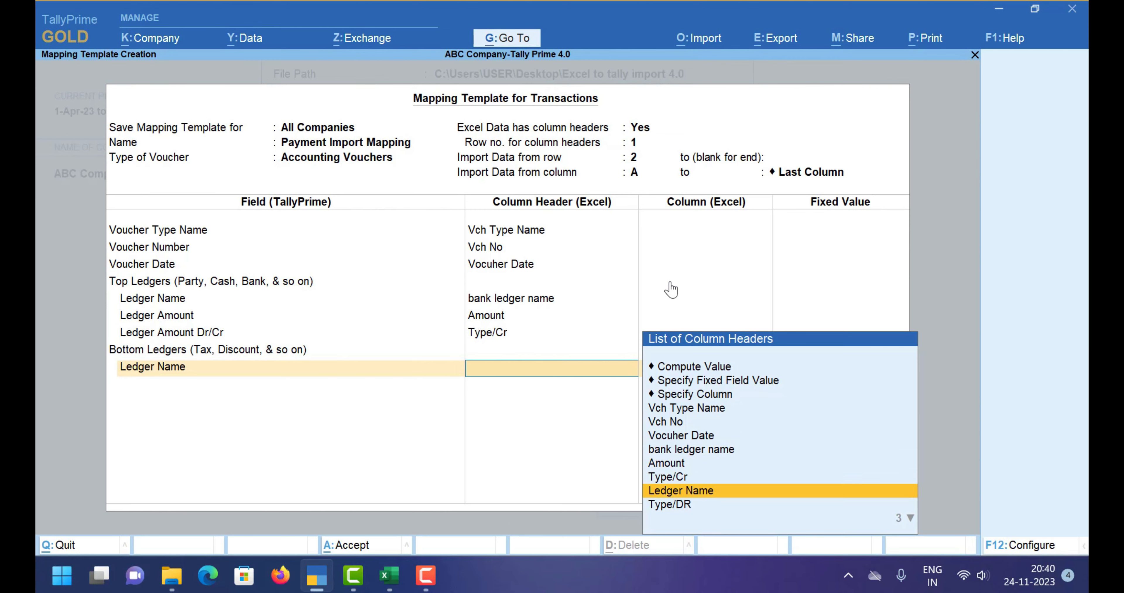
{"action": "key", "text": "Return"}
Step: Add Ledger Amount beneath Bottom Ledgers and map it to the Excel column header Type/DR
{"action": "key", "text": "Down"}
{"action": "key", "text": "Down"}
{"action": "key", "text": "Return"}
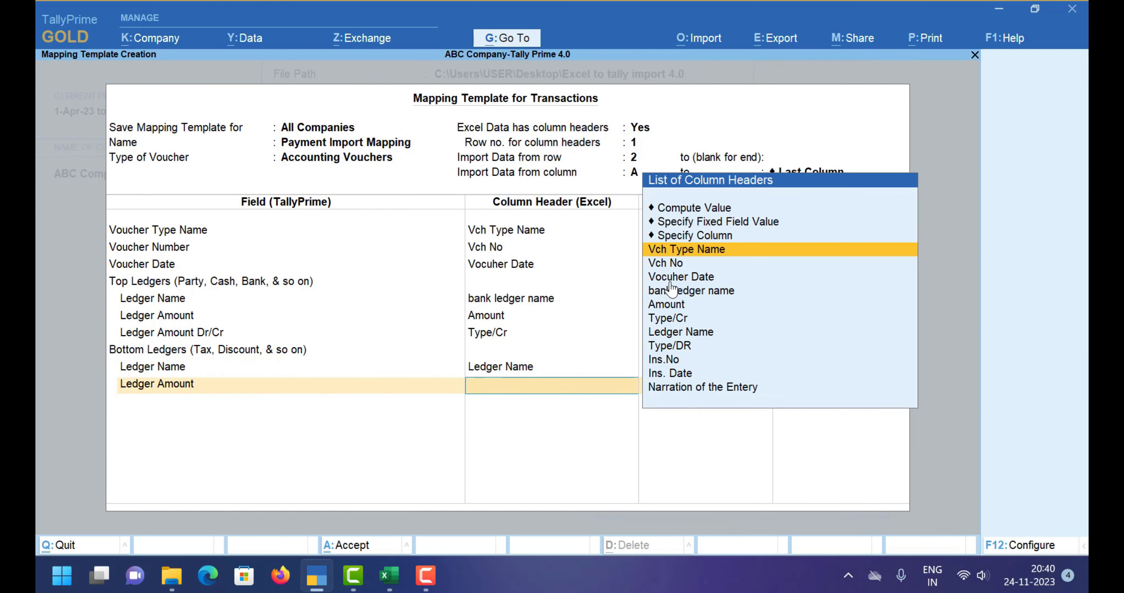
{"action": "key", "text": "Down"}
{"action": "key", "text": "Down"}
{"action": "key", "text": "alt+Tab"}
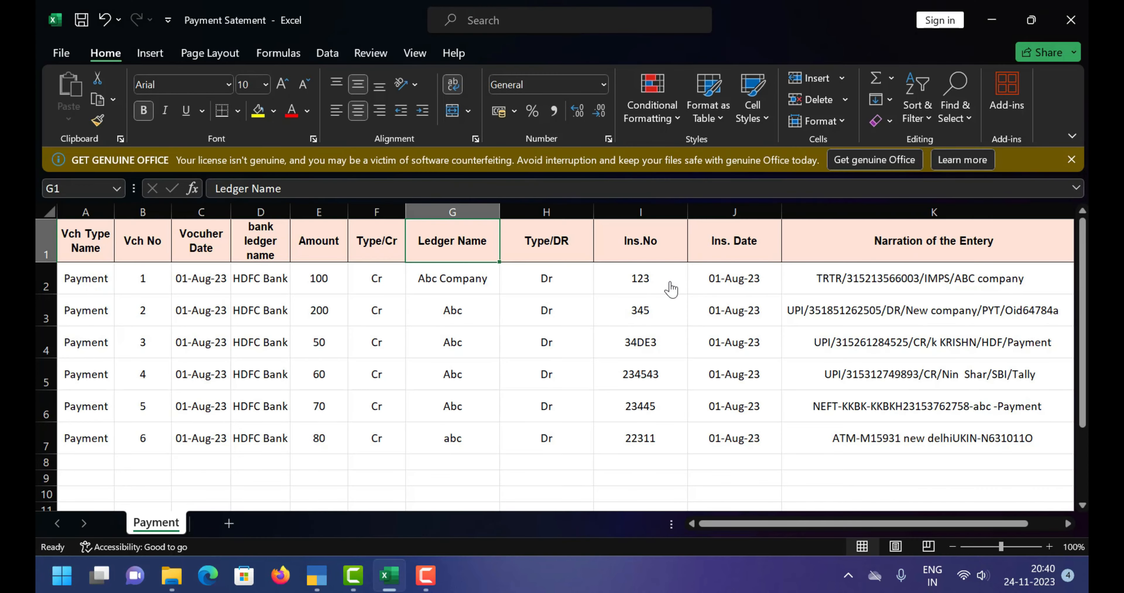
{"action": "key", "text": "Right"}
{"action": "key", "text": "Down"}
{"action": "key", "text": "alt+Tab"}
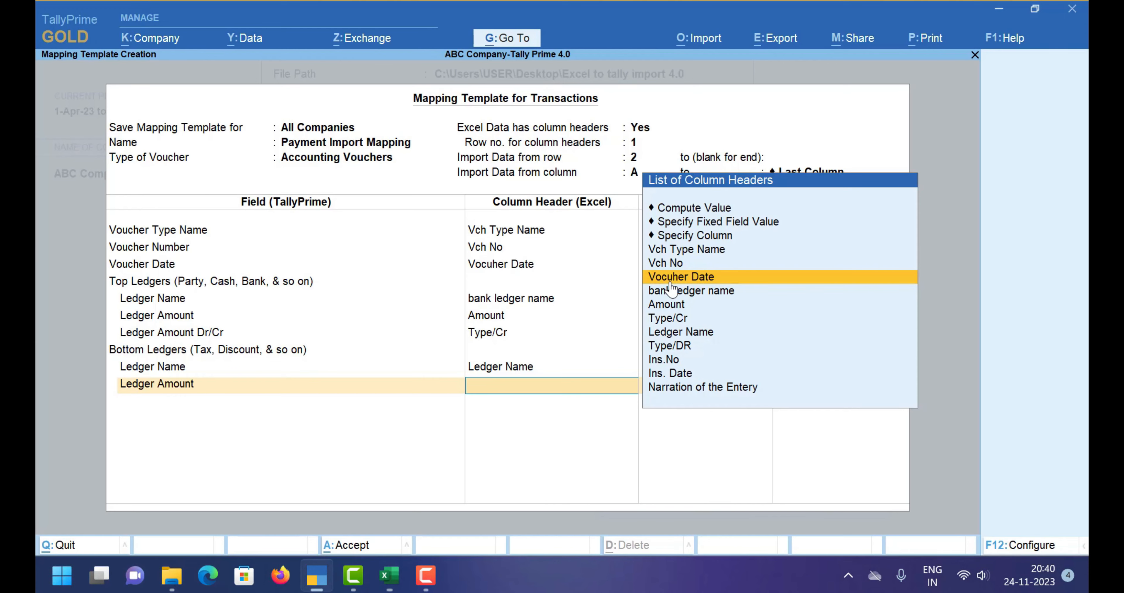
{"action": "key", "text": "Down"}
{"action": "key", "text": "Down"}
{"action": "key", "text": "Down"}
{"action": "key", "text": "Down"}
{"action": "key", "text": "Down"}
{"action": "key", "text": "Return"}
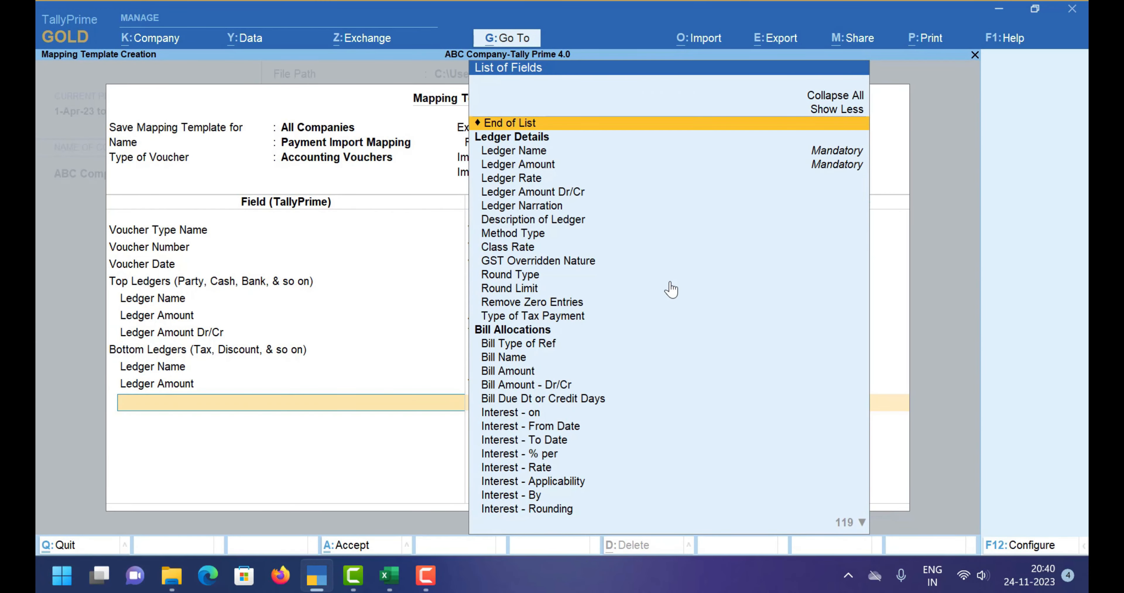
Step: Check the Excel sheet, then search the fields for "Inst" and add Bank Allocations - Inst No. beneath Bottom Ledgers
{"action": "key", "text": "alt+Tab"}
{"action": "key", "text": "alt+Tab"}
{"action": "type", "text": "Inst"}
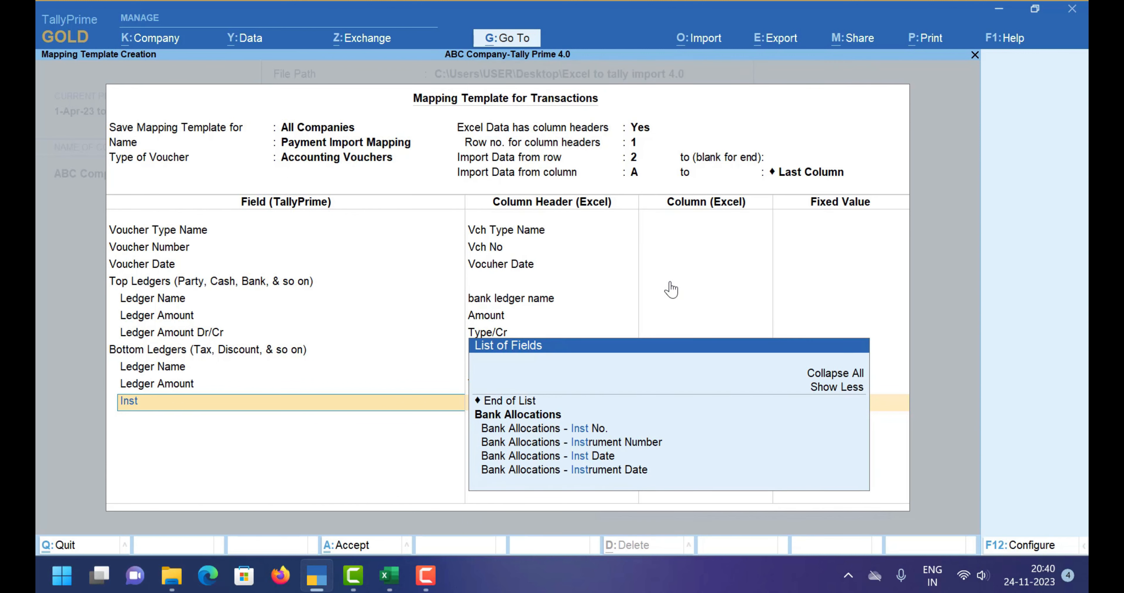
{"action": "key", "text": "Down"}
{"action": "key", "text": "Up"}
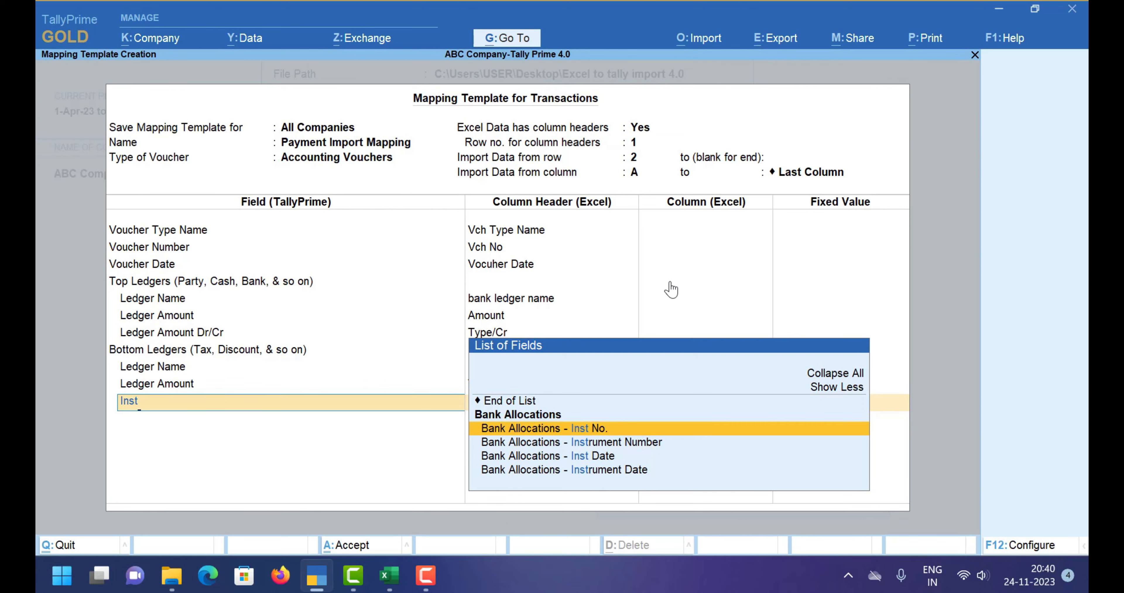
{"action": "key", "text": "Return"}
Step: Map Bank Allocations - Inst No. to the Excel column header Ins.No
{"action": "key", "text": "Down"}
{"action": "key", "text": "Down"}
{"action": "key", "text": "Down"}
{"action": "key", "text": "Down"}
{"action": "key", "text": "Down"}
{"action": "key", "text": "Down"}
{"action": "key", "text": "Down"}
{"action": "key", "text": "Down"}
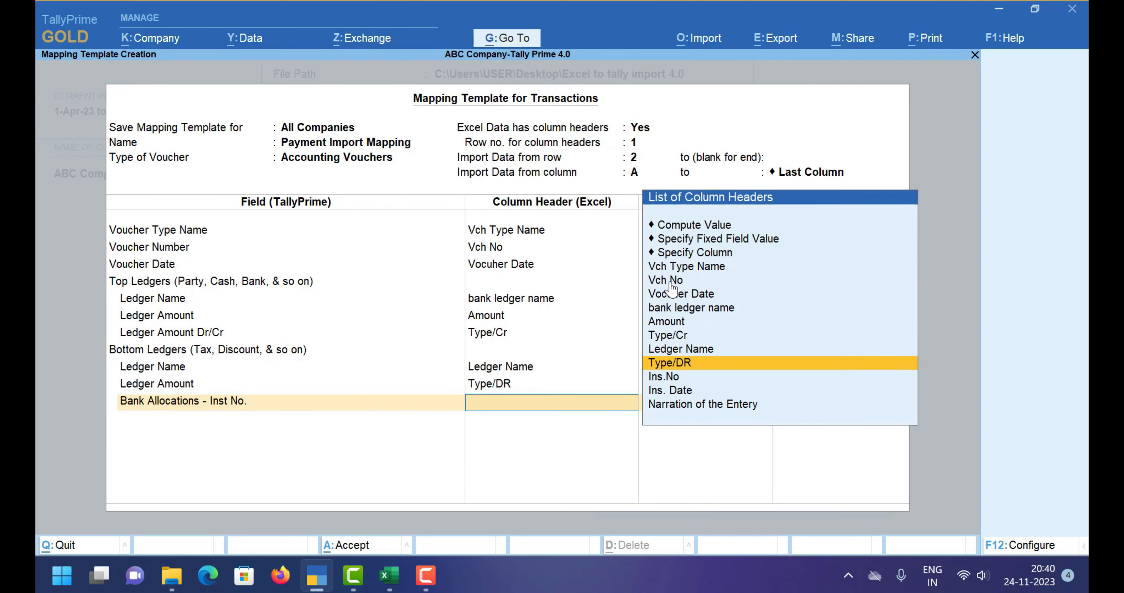
{"action": "key", "text": "Return"}
Step: Check the tenth Excel column header and add Bank Allocations - Inst Date beneath Bottom Ledgers by searching for "Ins"
{"action": "key", "text": "alt+Tab"}
{"action": "key", "text": "Right"}
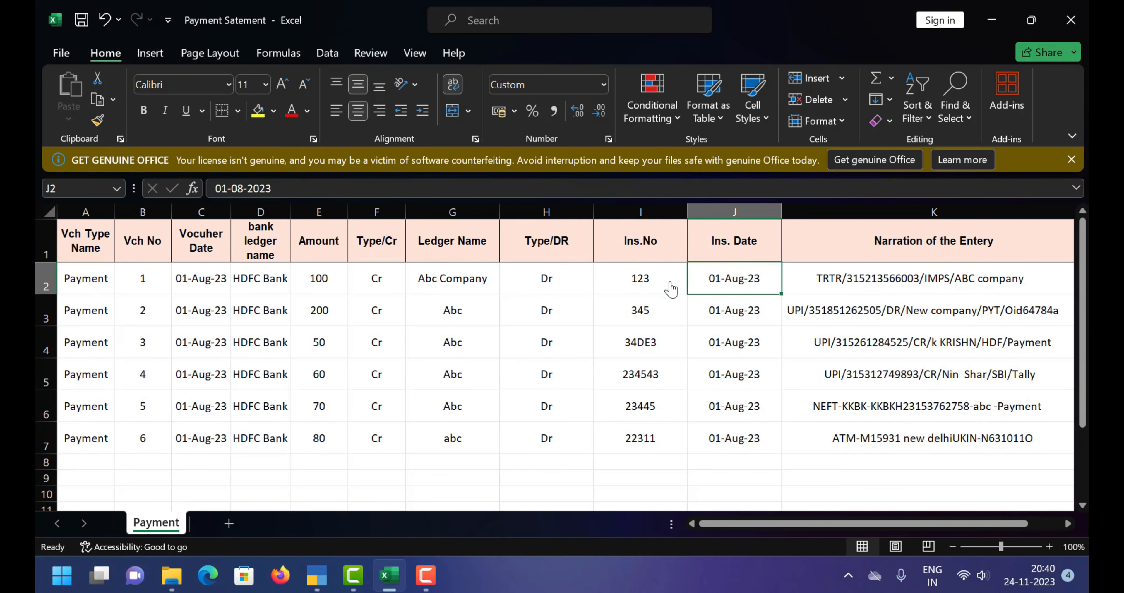
{"action": "key", "text": "alt+Tab"}
{"action": "type", "text": "Int"}
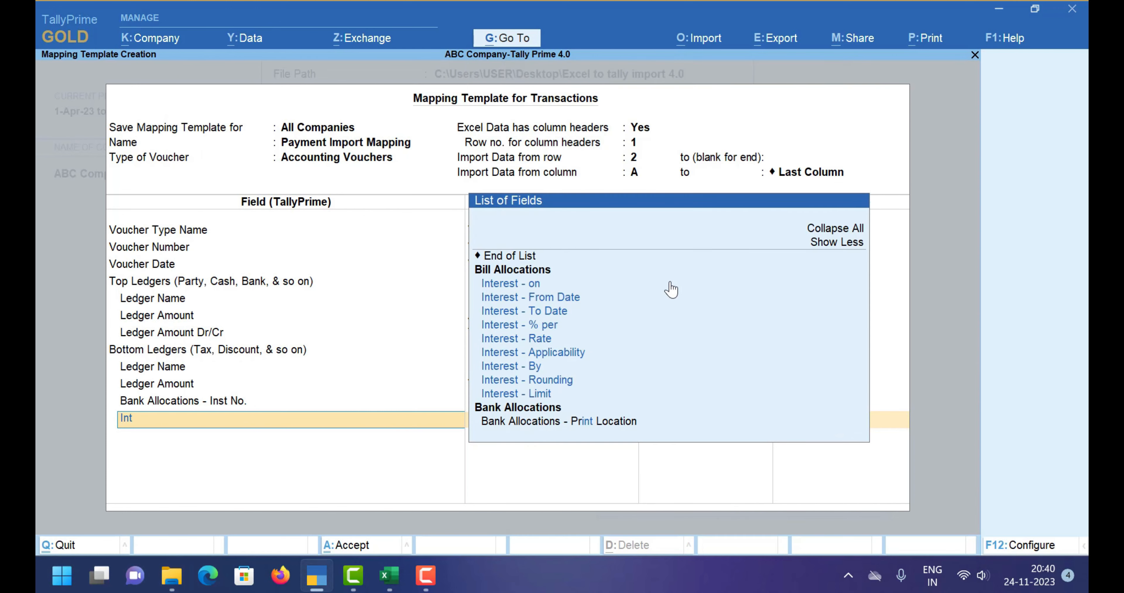
{"action": "key", "text": "BackSpace"}
{"action": "type", "text": "s"}
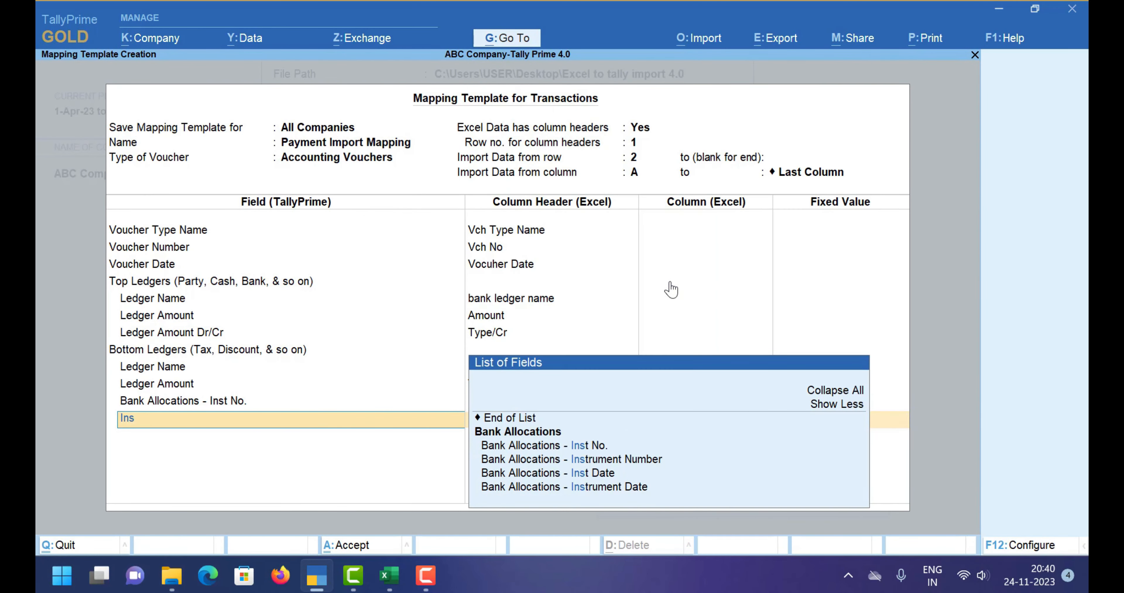
{"action": "key", "text": "Down"}
{"action": "key", "text": "Down"}
{"action": "key", "text": "Down"}
{"action": "key", "text": "Return"}
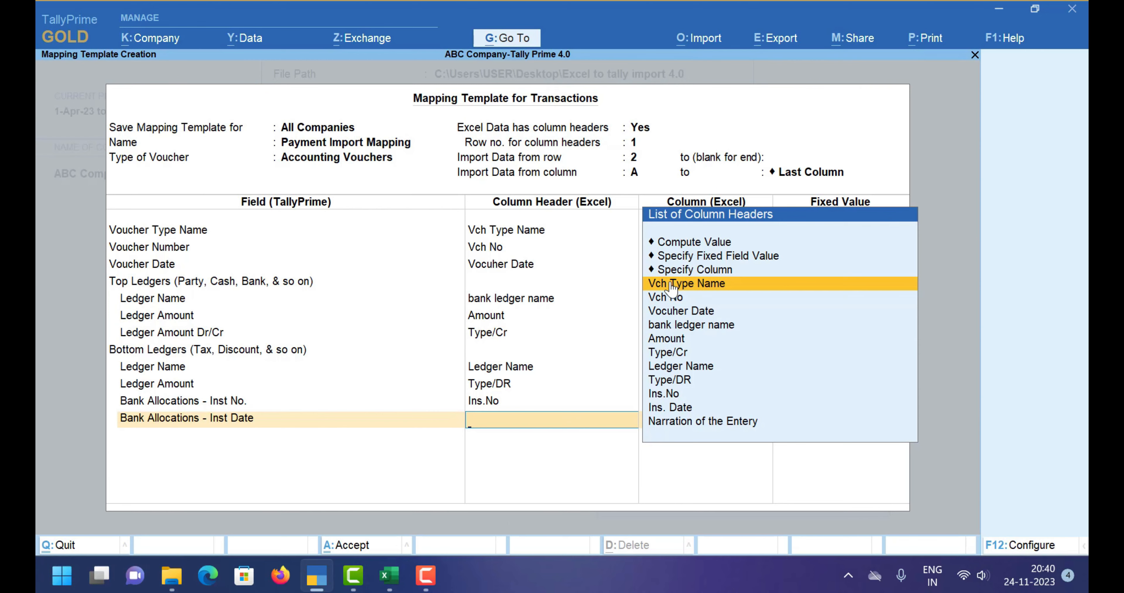
Step: Recheck the Excel sheet and map Bank Allocations - Inst Date to the column header Ins. Date
{"action": "key", "text": "alt+Tab"}
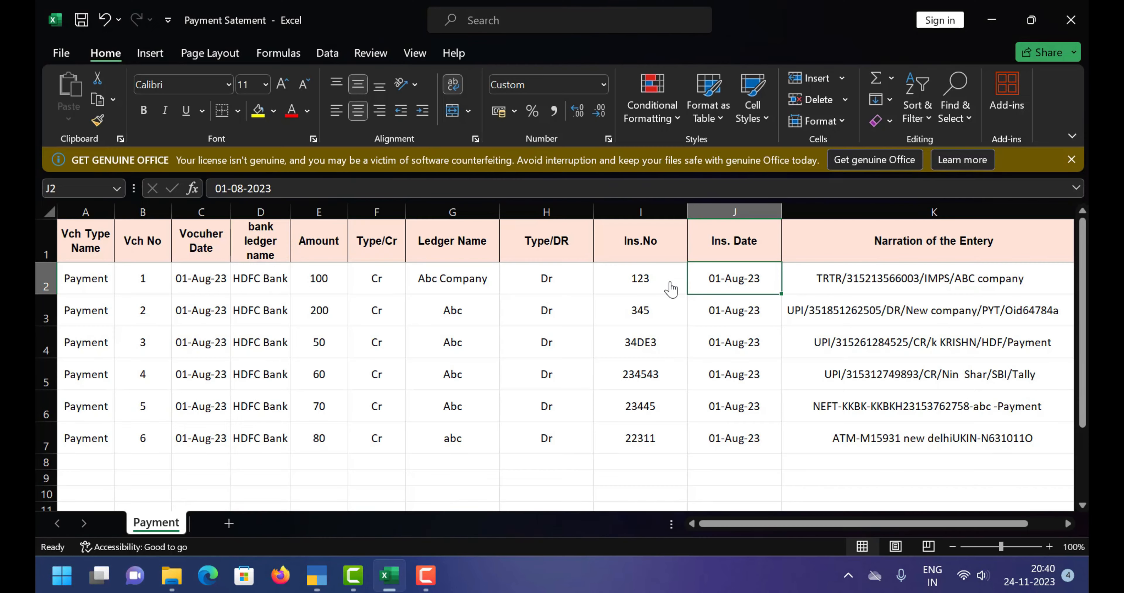
{"action": "key", "text": "alt+Tab"}
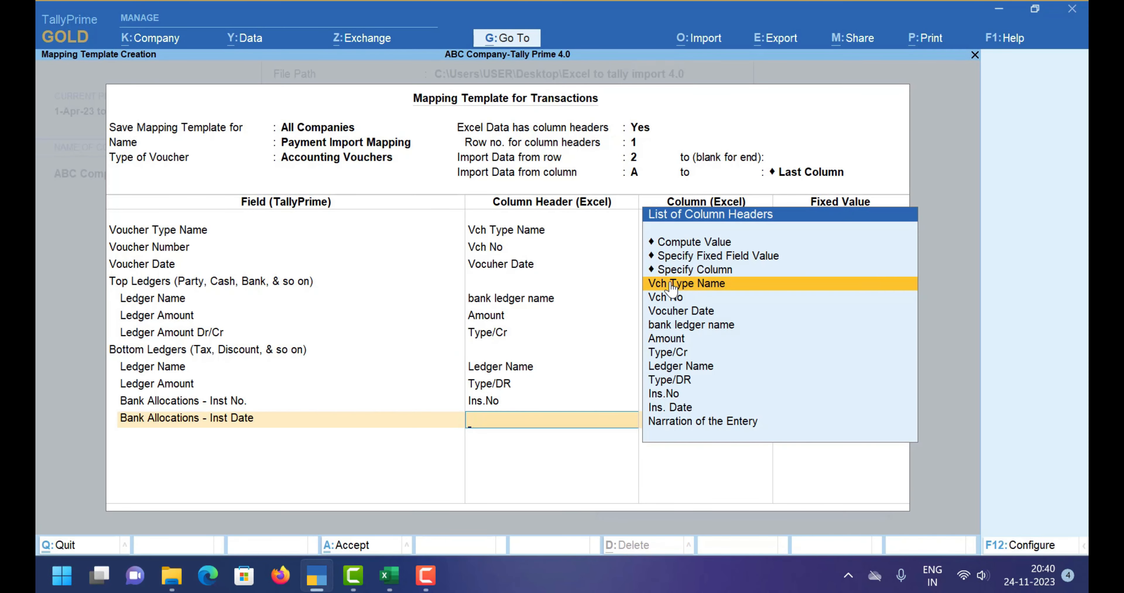
{"action": "key", "text": "Down"}
{"action": "key", "text": "Down"}
{"action": "key", "text": "Down"}
{"action": "key", "text": "Down"}
{"action": "key", "text": "Down"}
{"action": "key", "text": "Down"}
{"action": "key", "text": "Down"}
{"action": "key", "text": "Down"}
{"action": "key", "text": "Down"}
{"action": "key", "text": "Down"}
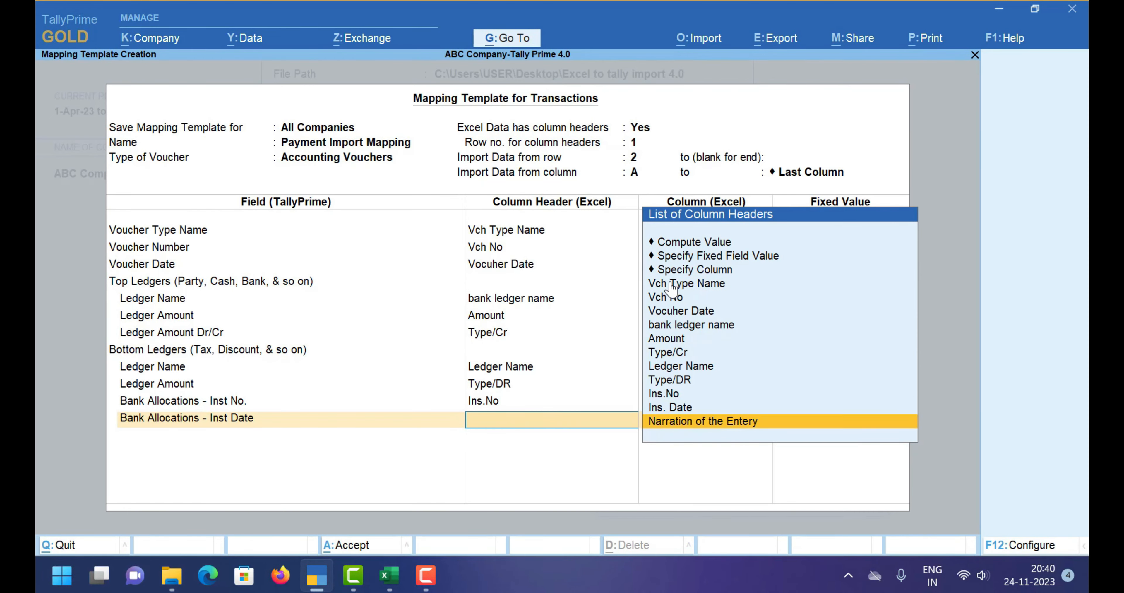
{"action": "key", "text": "Up"}
{"action": "key", "text": "Return"}
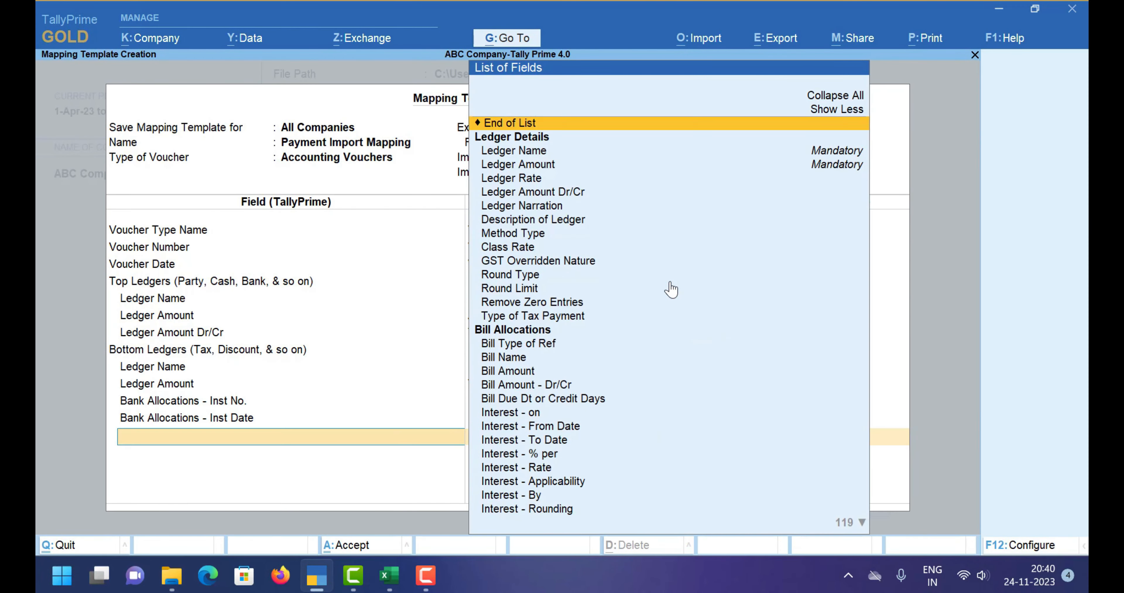
{"action": "type", "text": "Nar"}
{"action": "key", "text": "alt+Tab"}
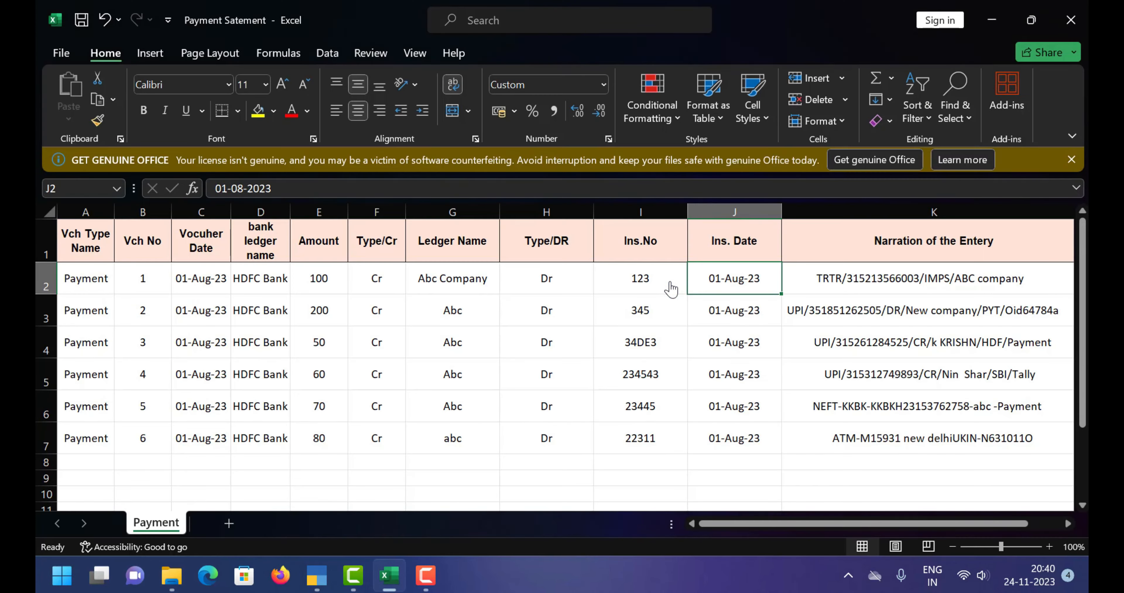
{"action": "key", "text": "alt+Tab"}
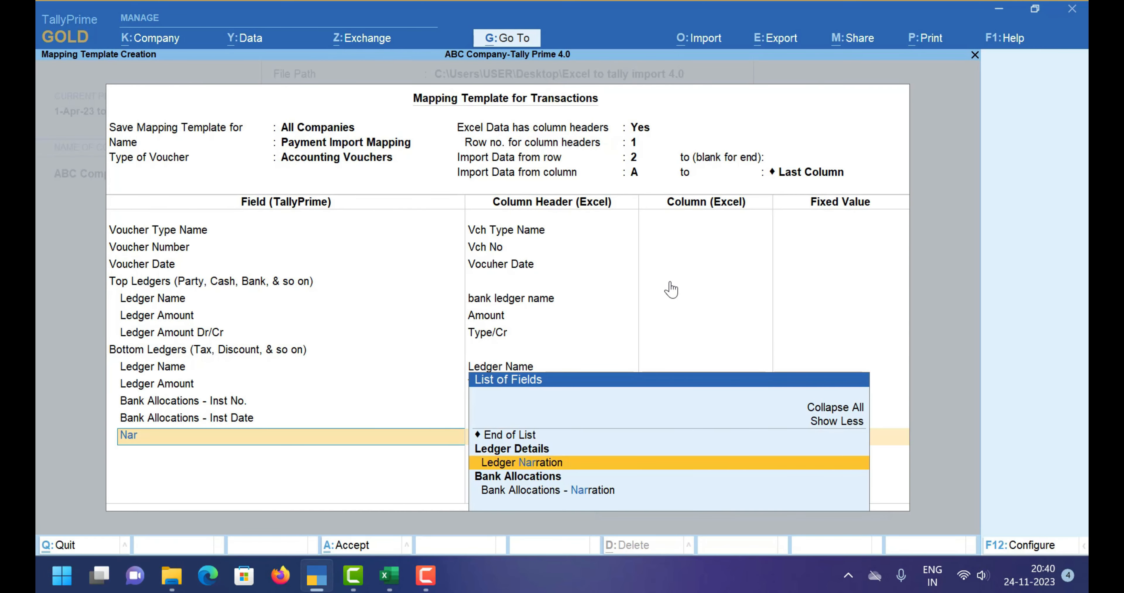
{"action": "key", "text": "BackSpace"}
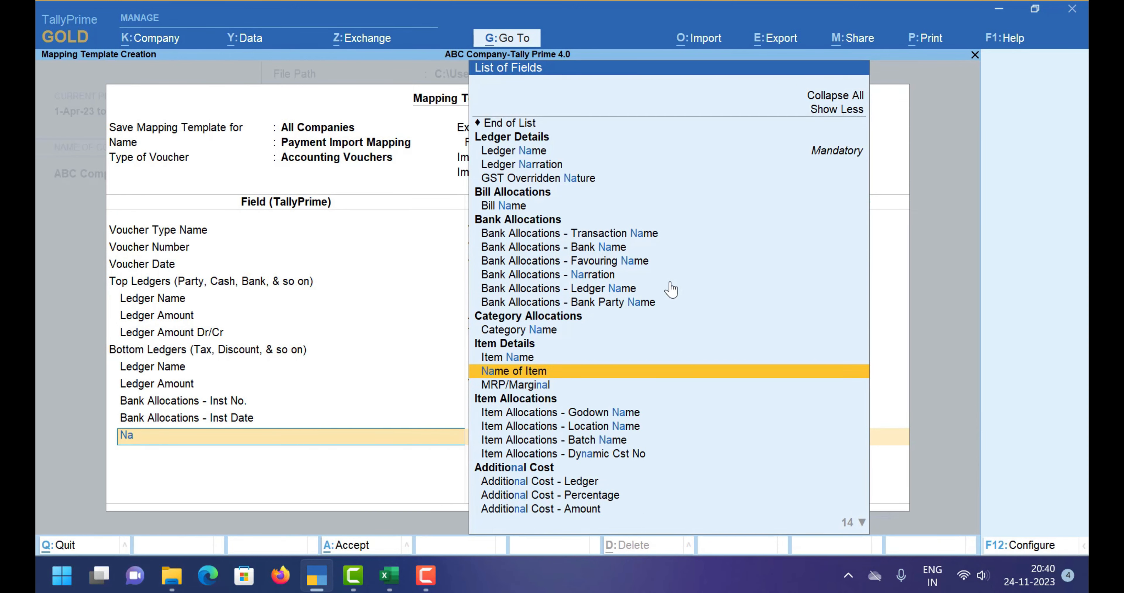
{"action": "key", "text": "BackSpace"}
{"action": "key", "text": "BackSpace"}
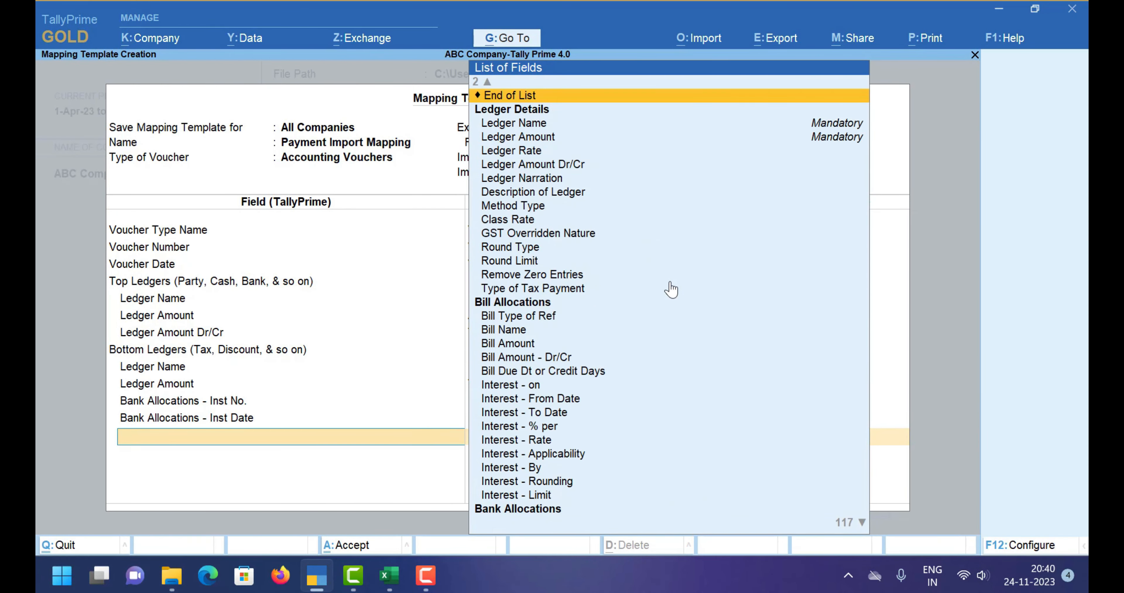
{"action": "type", "text": "Vo"}
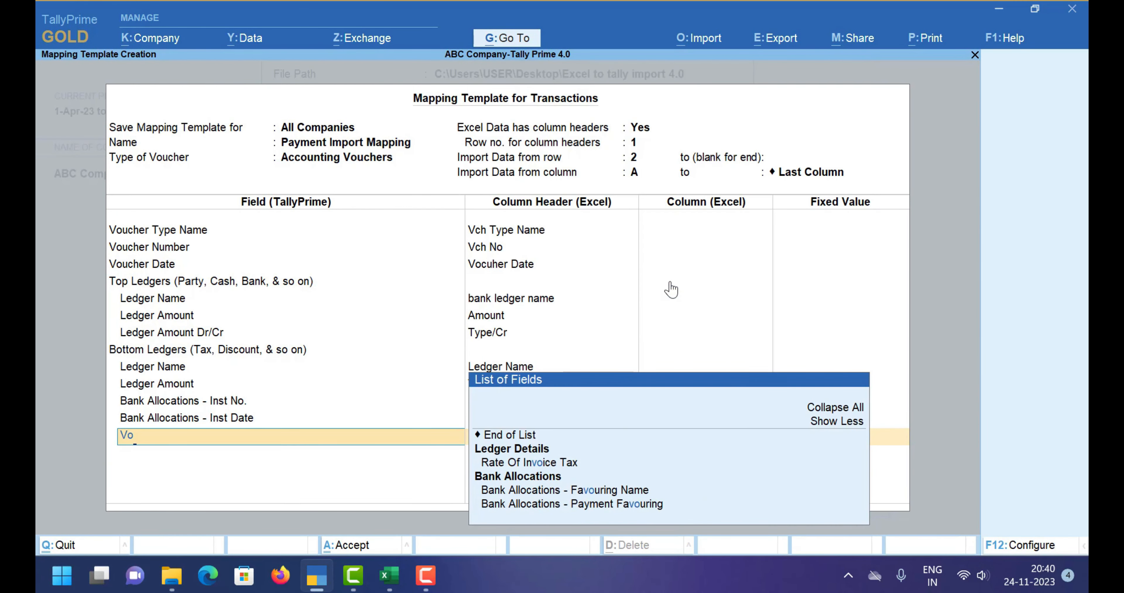
{"action": "key", "text": "BackSpace"}
{"action": "type", "text": "ou"}
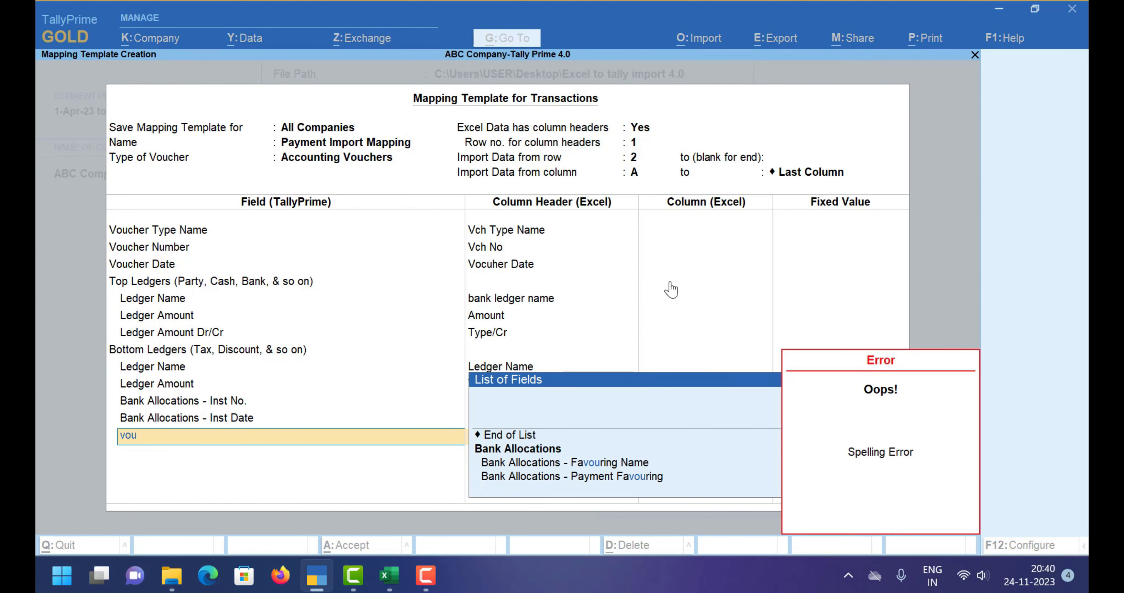
{"action": "key", "text": "BackSpace"}
{"action": "key", "text": "BackSpace"}
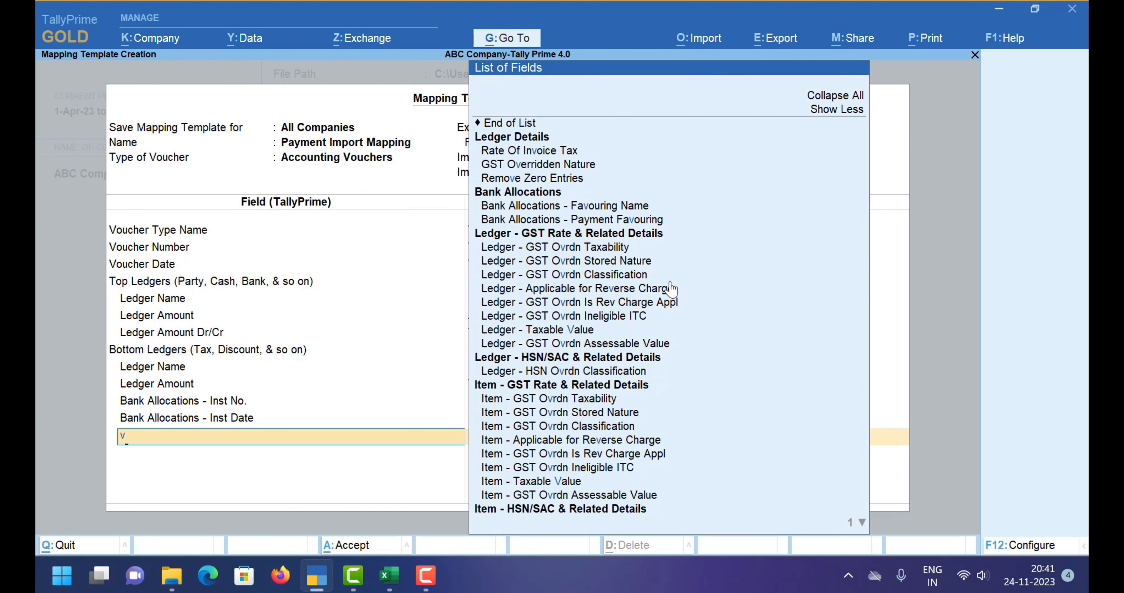
{"action": "key", "text": "BackSpace"}
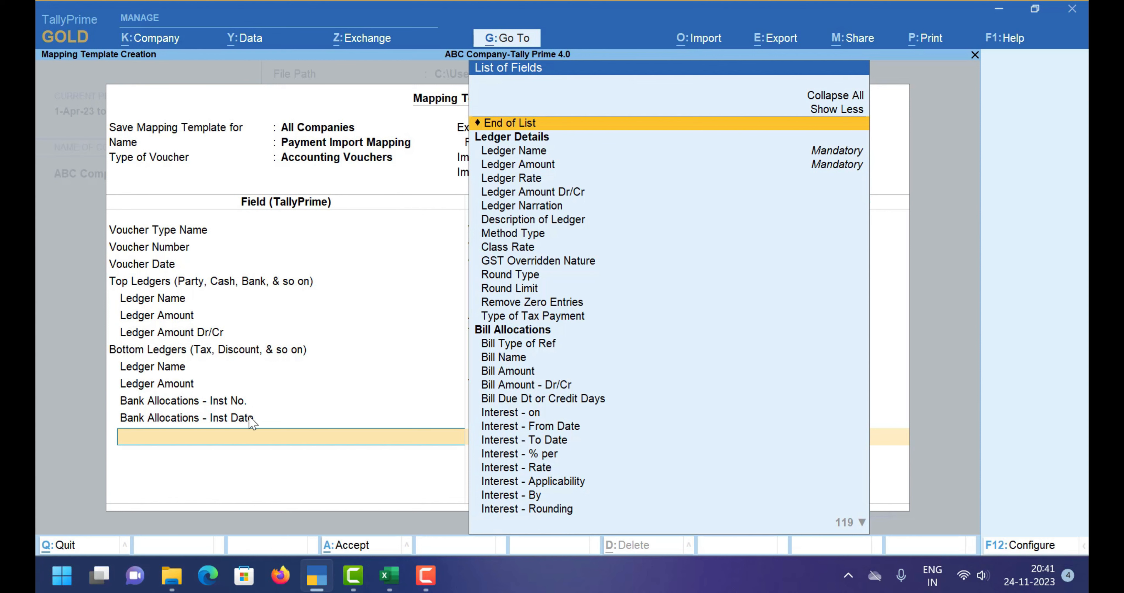
Step: Add the Ledger Amount Dr/Cr field beneath Bottom Ledgers, after Bank Allocations - Inst Date
{"action": "key", "text": "Down"}
{"action": "key", "text": "Down"}
{"action": "key", "text": "Down"}
{"action": "key", "text": "Down"}
{"action": "key", "text": "Down"}
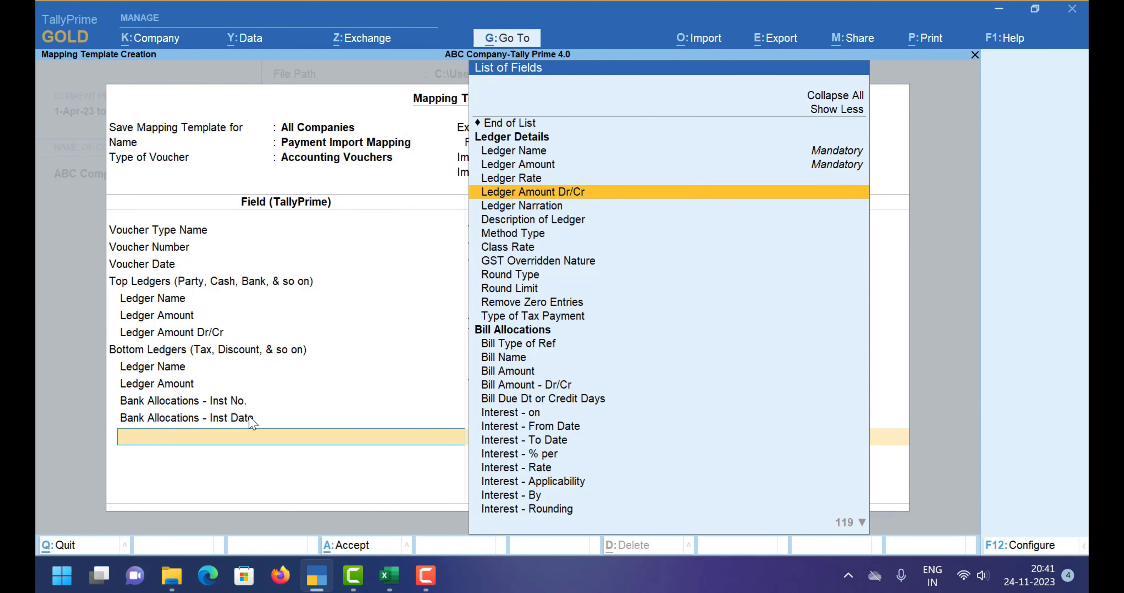
{"action": "key", "text": "Return"}
Step: Map the Bottom Ledgers' Ledger Amount Dr/Cr field to the Excel column header Type/DR
{"action": "key", "text": "Down"}
{"action": "key", "text": "Down"}
{"action": "key", "text": "Down"}
{"action": "key", "text": "Down"}
{"action": "key", "text": "Down"}
{"action": "key", "text": "Down"}
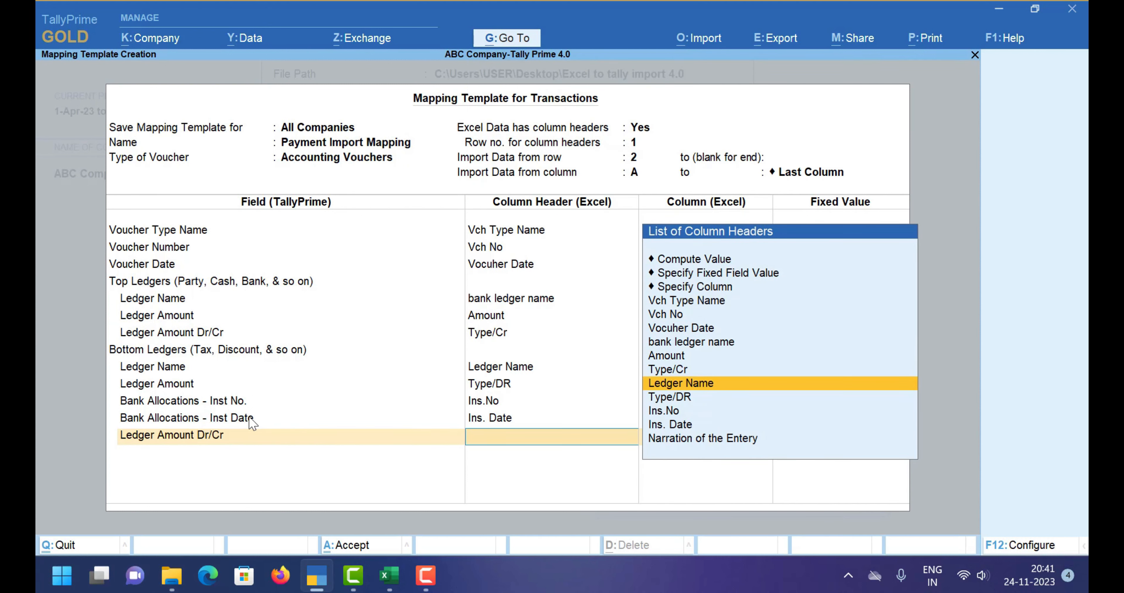
{"action": "key", "text": "Down"}
{"action": "key", "text": "Return"}
Step: Go back to the Bottom Ledgers' Ledger Amount and change its Excel column header to Amount
{"action": "key", "text": "BackSpace"}
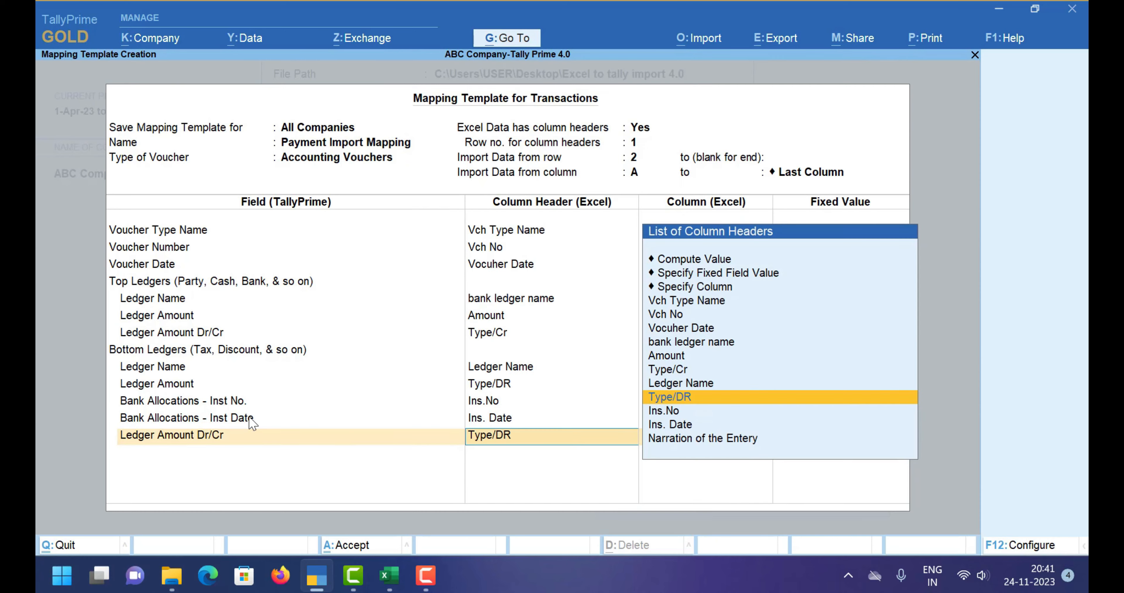
{"action": "key", "text": "BackSpace"}
{"action": "key", "text": "BackSpace"}
{"action": "key", "text": "BackSpace"}
{"action": "key", "text": "BackSpace"}
{"action": "key", "text": "BackSpace"}
{"action": "key", "text": "BackSpace"}
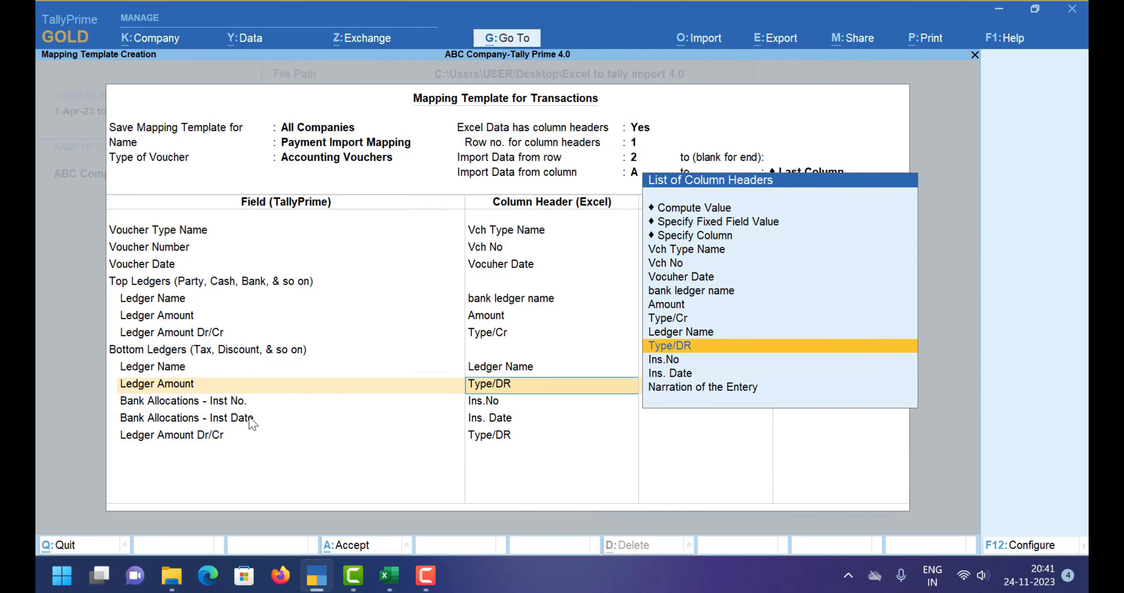
{"action": "key", "text": "Up"}
{"action": "key", "text": "Up"}
{"action": "key", "text": "Up"}
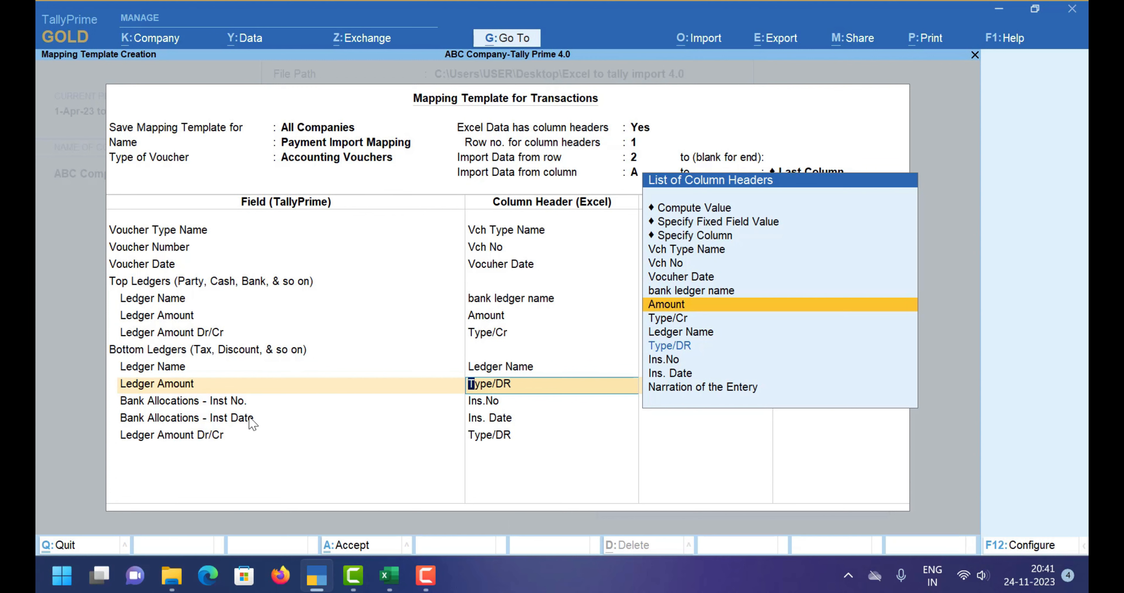
{"action": "key", "text": "Return"}
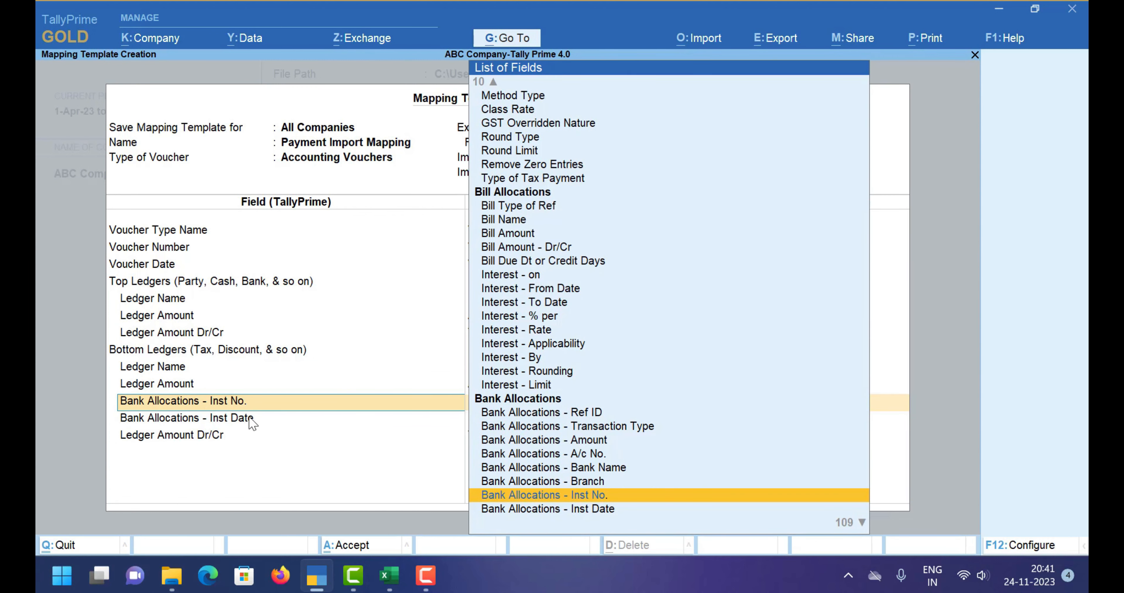
Step: Keep the instrument number, instrument date and Dr/Cr mappings and end the Bottom Ledgers field list
{"action": "key", "text": "Return"}
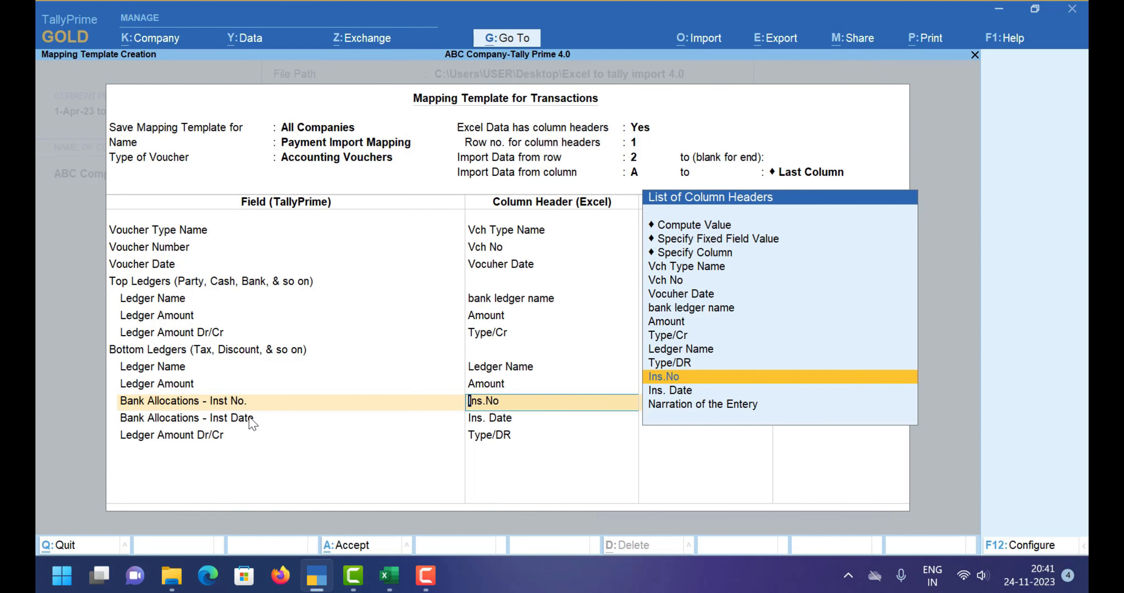
{"action": "key", "text": "Return"}
{"action": "key", "text": "Return"}
{"action": "key", "text": "Return"}
{"action": "key", "text": "Return"}
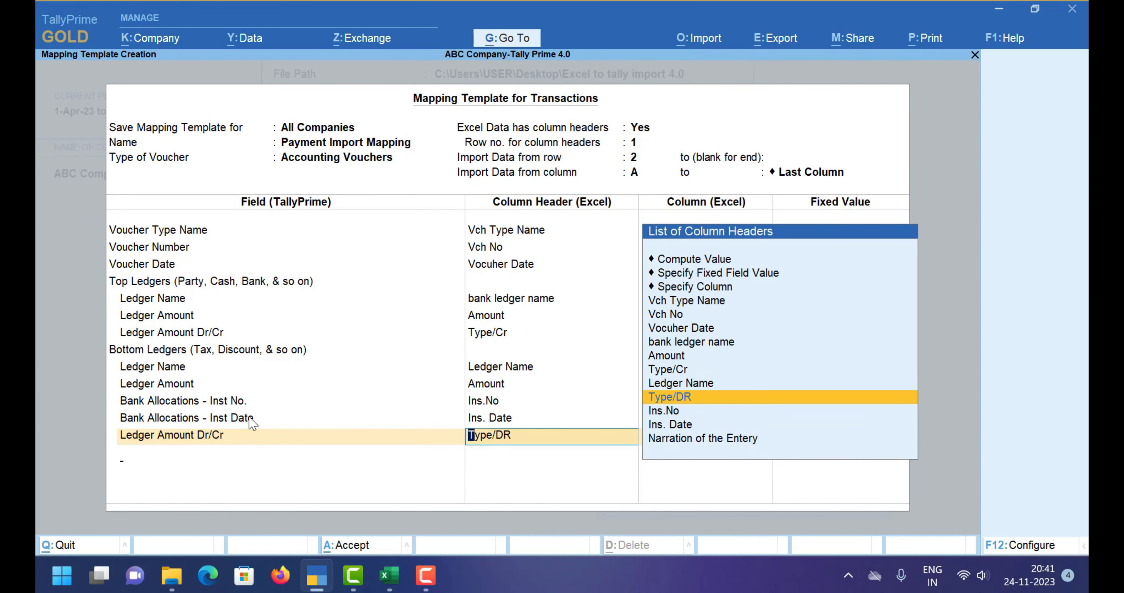
{"action": "key", "text": "Return"}
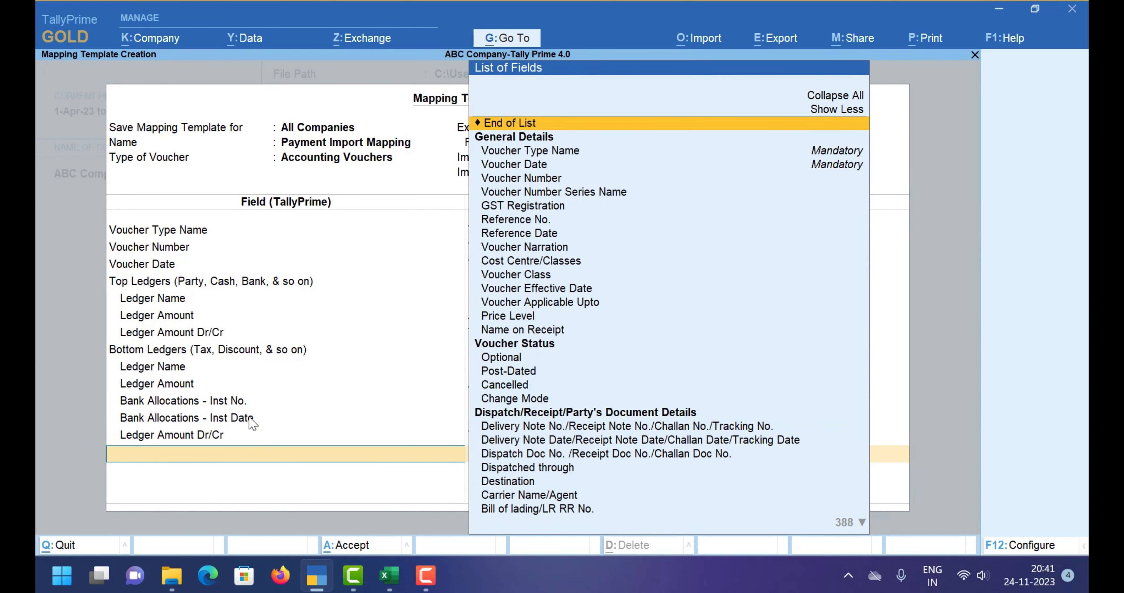
Step: Search the fields for "Narr" and add Voucher Narration as a general field below the Bottom Ledgers section
{"action": "type", "text": "Vou"}
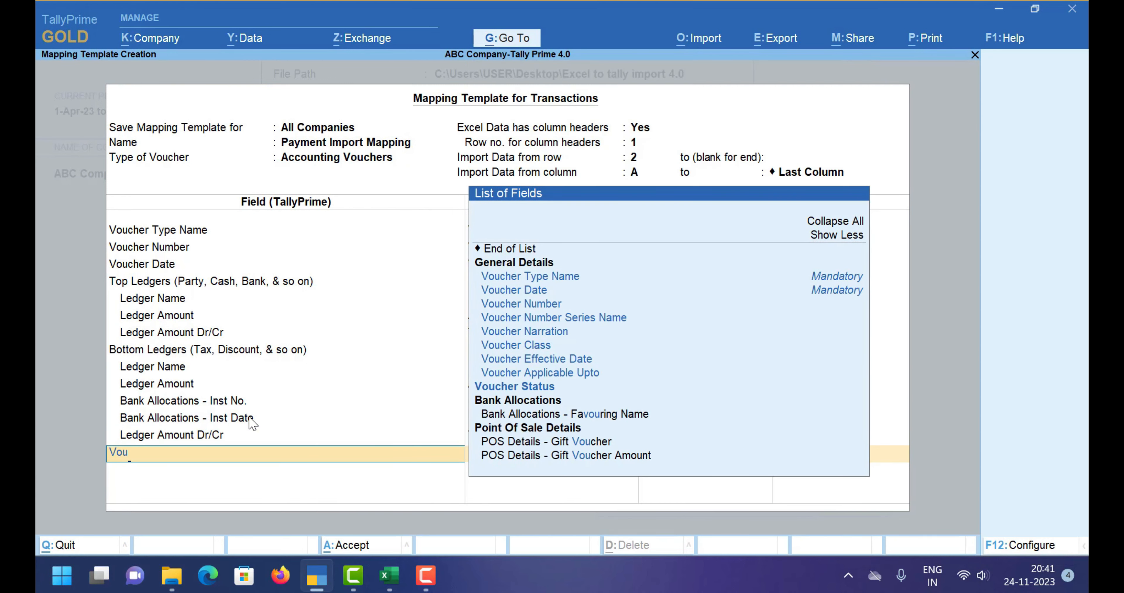
{"action": "key", "text": "BackSpace"}
{"action": "key", "text": "BackSpace"}
{"action": "key", "text": "BackSpace"}
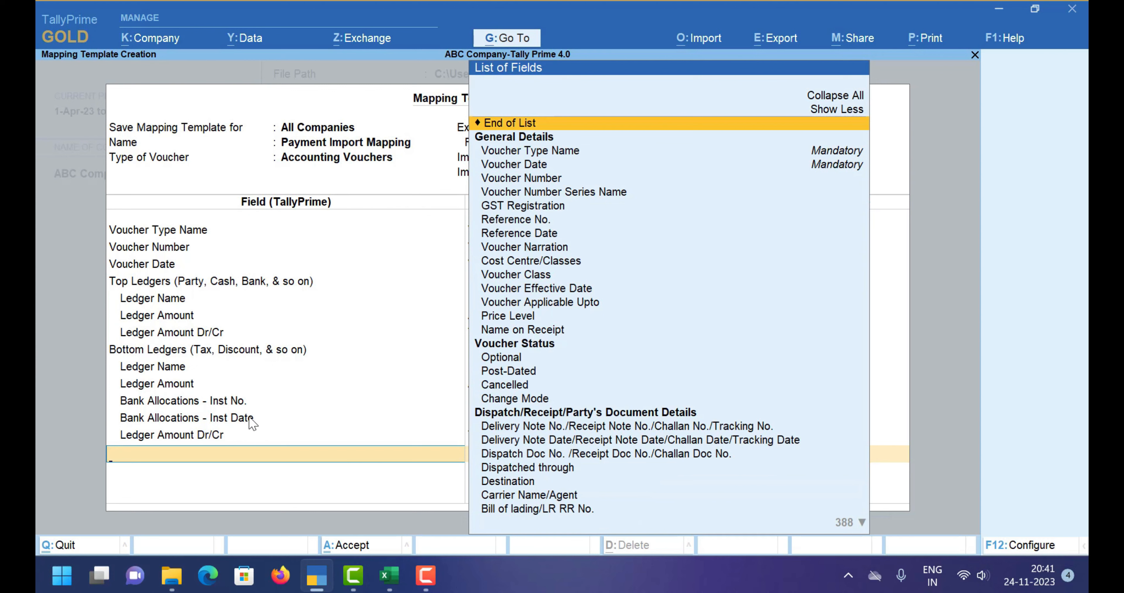
{"action": "type", "text": "Narr"}
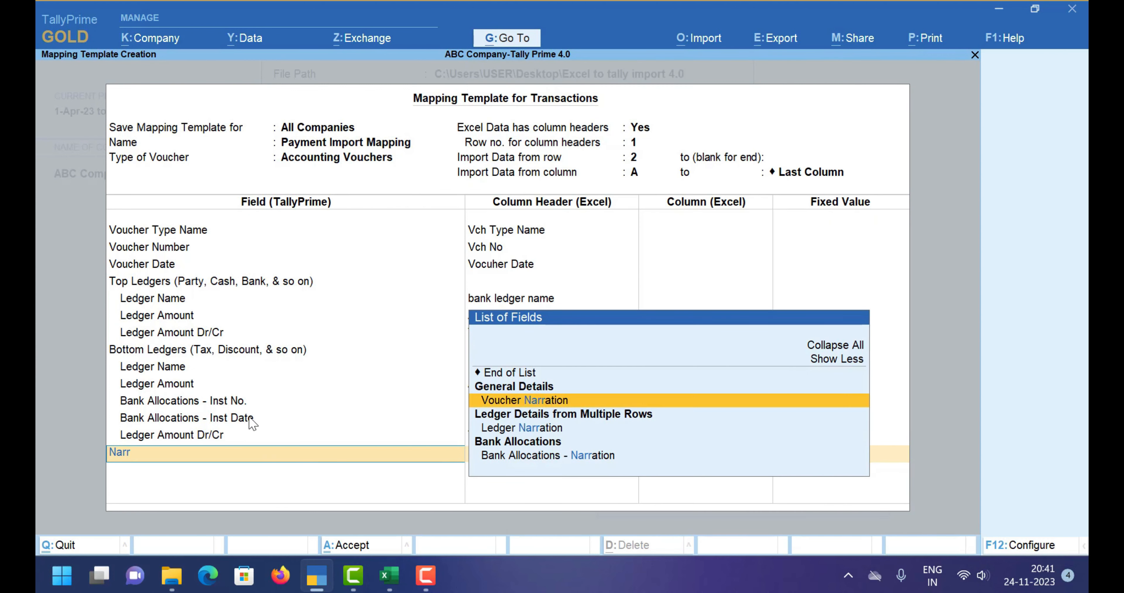
{"action": "key", "text": "Return"}
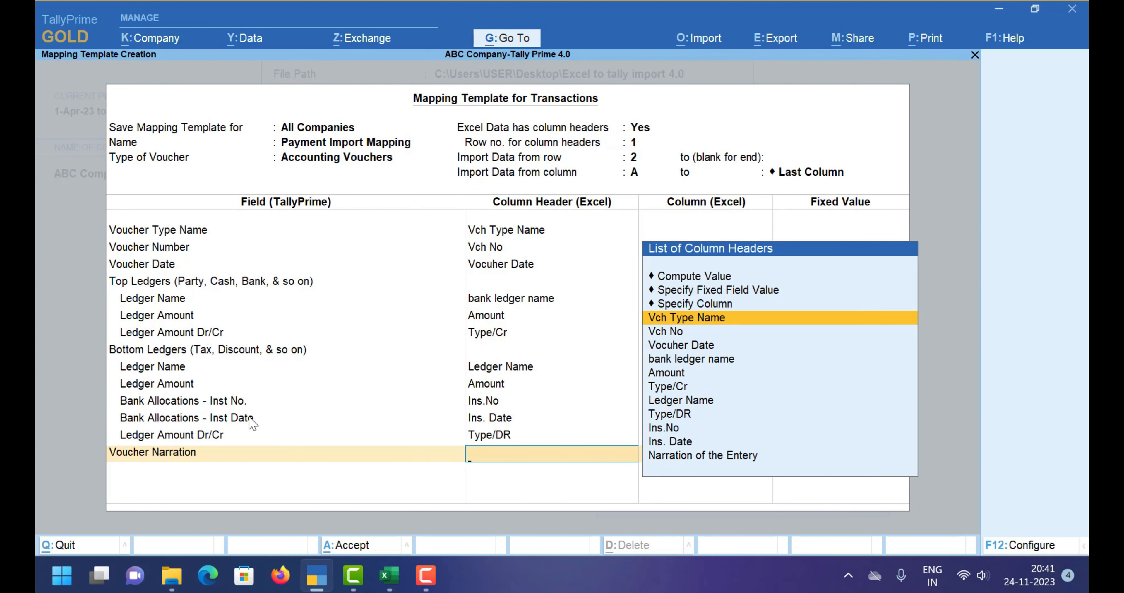
Step: Map Voucher Narration to the Excel column header Narration of the Entery and save the completed mapping template
{"action": "key", "text": "Down"}
{"action": "key", "text": "Down"}
{"action": "key", "text": "Down"}
{"action": "key", "text": "Down"}
{"action": "key", "text": "Down"}
{"action": "key", "text": "Down"}
{"action": "key", "text": "Down"}
{"action": "key", "text": "Down"}
{"action": "key", "text": "Down"}
{"action": "key", "text": "Down"}
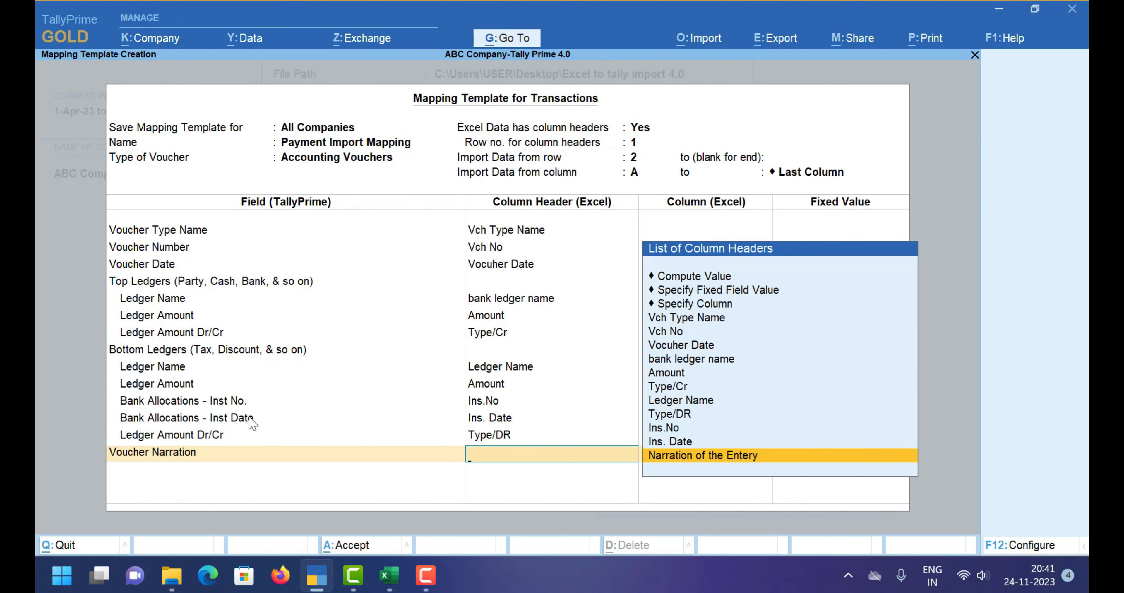
{"action": "key", "text": "Return"}
{"action": "key", "text": "Return"}
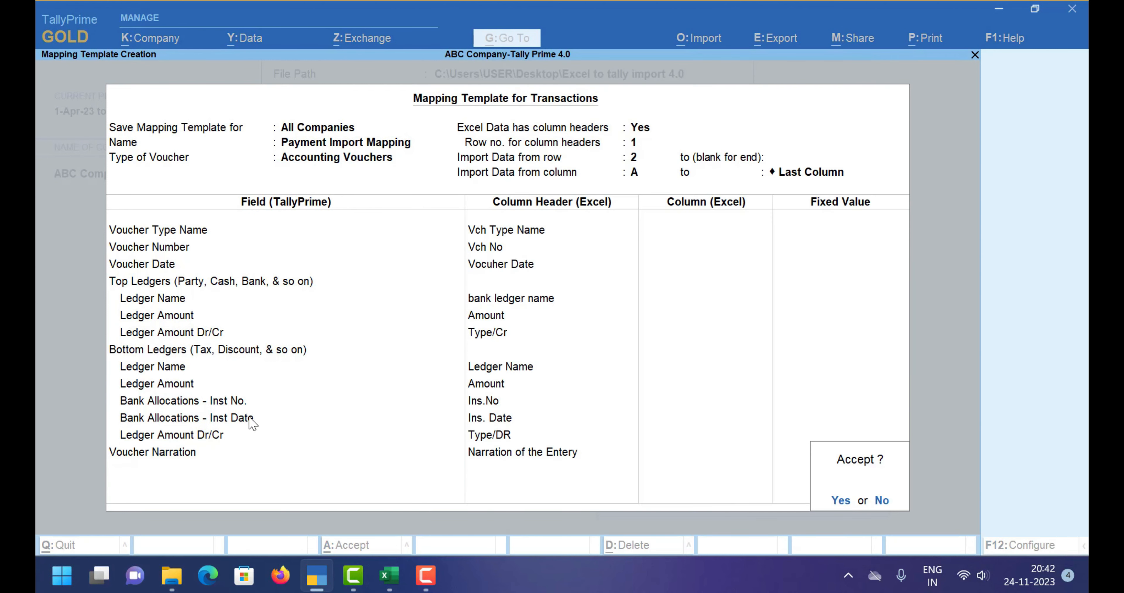
{"action": "key", "text": "y"}
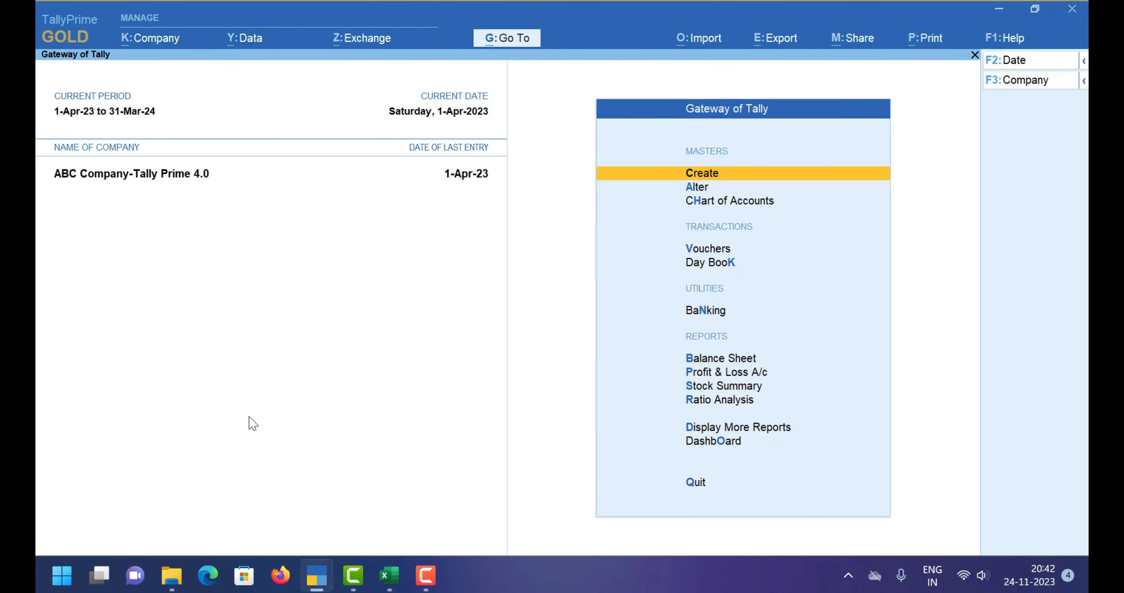
Step: Look through the vouchers listed in the Day Book, then return to the Gateway of Tally
{"action": "key", "text": "k"}
{"action": "key", "text": "alt+F2"}
{"action": "key", "text": "BackSpace"}
{"action": "key", "text": "Return"}
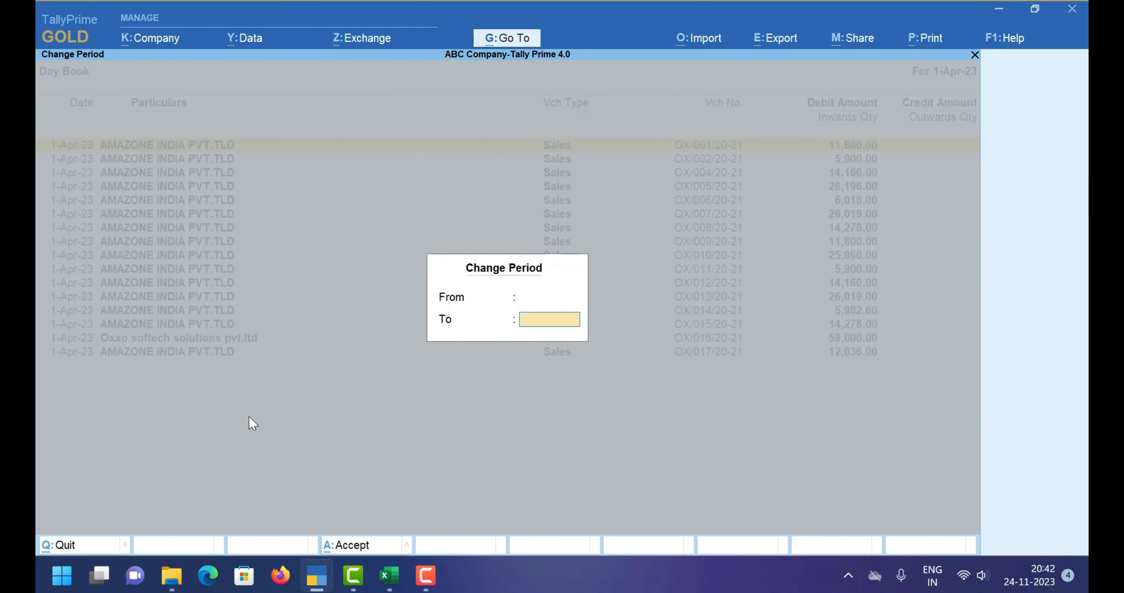
{"action": "key", "text": "Return"}
{"action": "key", "text": "Down"}
{"action": "key", "text": "Down"}
{"action": "key", "text": "Down"}
{"action": "key", "text": "Down"}
{"action": "key", "text": "Down"}
{"action": "key", "text": "Down"}
{"action": "key", "text": "Down"}
{"action": "key", "text": "Down"}
{"action": "key", "text": "Down"}
{"action": "key", "text": "Down"}
{"action": "key", "text": "Down"}
{"action": "key", "text": "Down"}
{"action": "key", "text": "Down"}
{"action": "key", "text": "Down"}
{"action": "key", "text": "Down"}
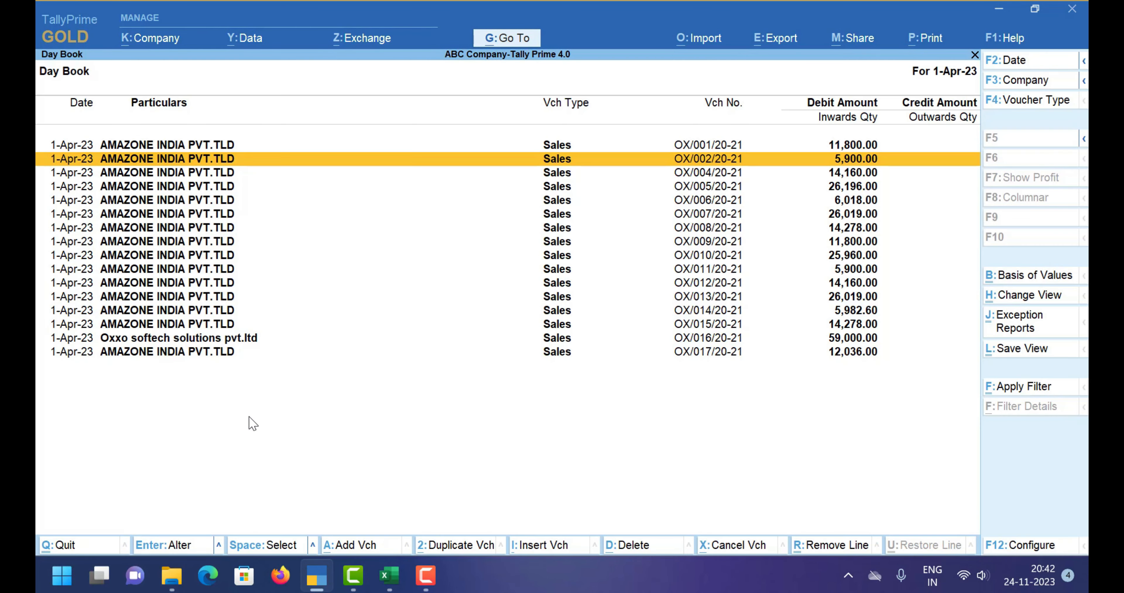
{"action": "key", "text": "Up"}
{"action": "key", "text": "Up"}
{"action": "key", "text": "Up"}
{"action": "key", "text": "Up"}
{"action": "key", "text": "Up"}
{"action": "key", "text": "Up"}
{"action": "key", "text": "Up"}
{"action": "key", "text": "Up"}
{"action": "key", "text": "Up"}
{"action": "key", "text": "Up"}
{"action": "key", "text": "Up"}
{"action": "key", "text": "Up"}
{"action": "key", "text": "Up"}
{"action": "key", "text": "Up"}
{"action": "key", "text": "Up"}
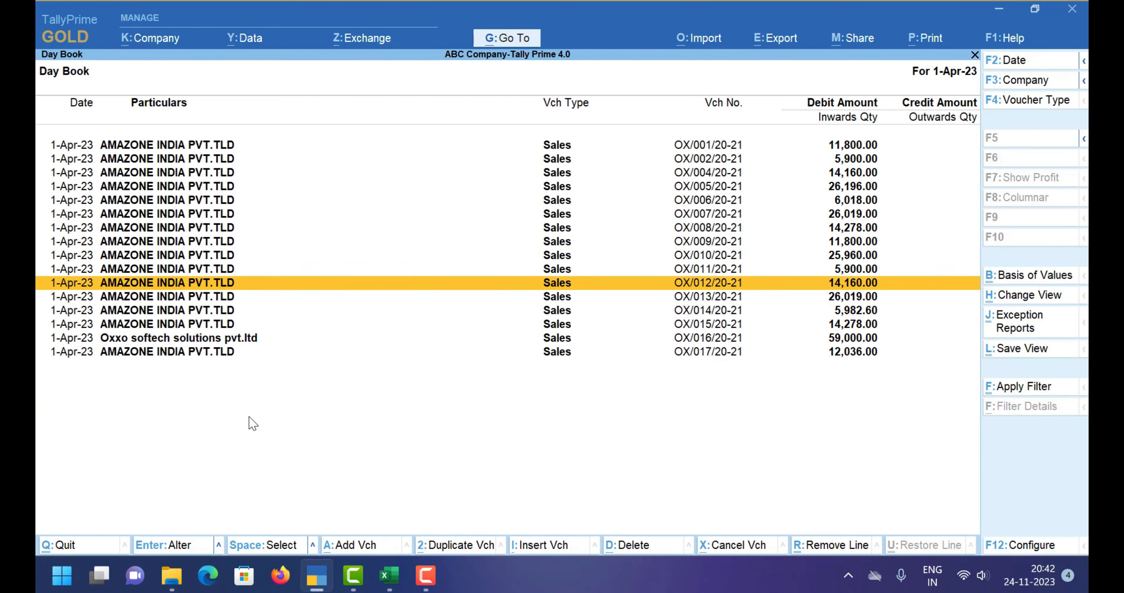
{"action": "key", "text": "Down"}
{"action": "key", "text": "Down"}
{"action": "key", "text": "Down"}
{"action": "key", "text": "Down"}
{"action": "key", "text": "Down"}
{"action": "key", "text": "Down"}
{"action": "key", "text": "Down"}
{"action": "key", "text": "Down"}
{"action": "key", "text": "Down"}
{"action": "key", "text": "Down"}
{"action": "key", "text": "Down"}
{"action": "key", "text": "Down"}
{"action": "key", "text": "Down"}
{"action": "key", "text": "Down"}
{"action": "key", "text": "Down"}
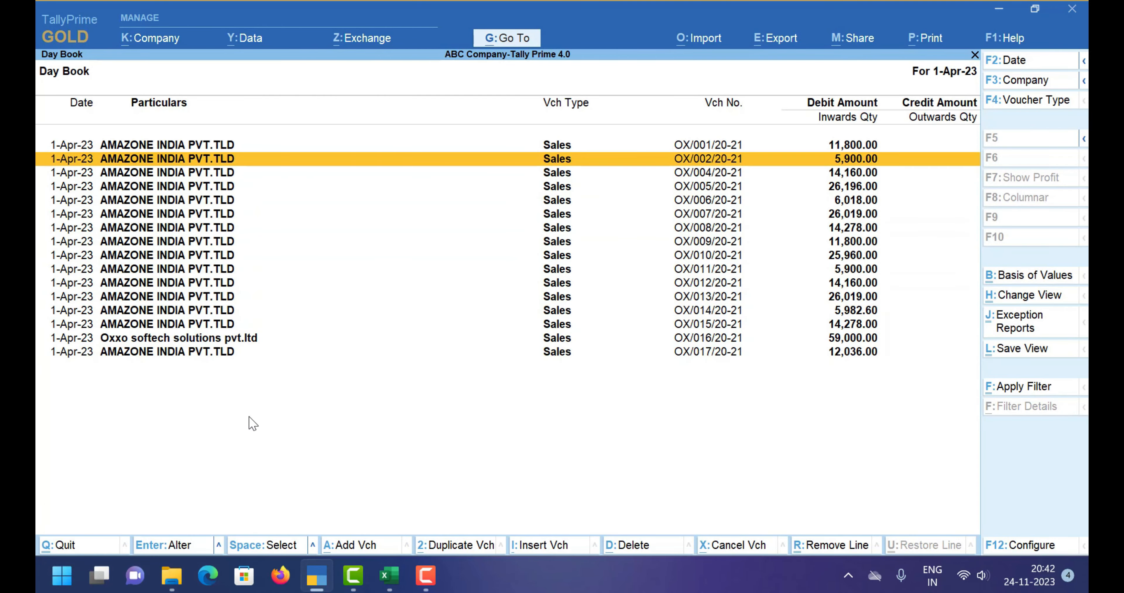
{"action": "key", "text": "Up"}
{"action": "key", "text": "Up"}
{"action": "key", "text": "Up"}
{"action": "key", "text": "Up"}
{"action": "key", "text": "Up"}
{"action": "key", "text": "Up"}
{"action": "key", "text": "Up"}
{"action": "key", "text": "Up"}
{"action": "key", "text": "Up"}
{"action": "key", "text": "Up"}
{"action": "key", "text": "Up"}
{"action": "key", "text": "Up"}
{"action": "key", "text": "Up"}
{"action": "key", "text": "Up"}
{"action": "key", "text": "Up"}
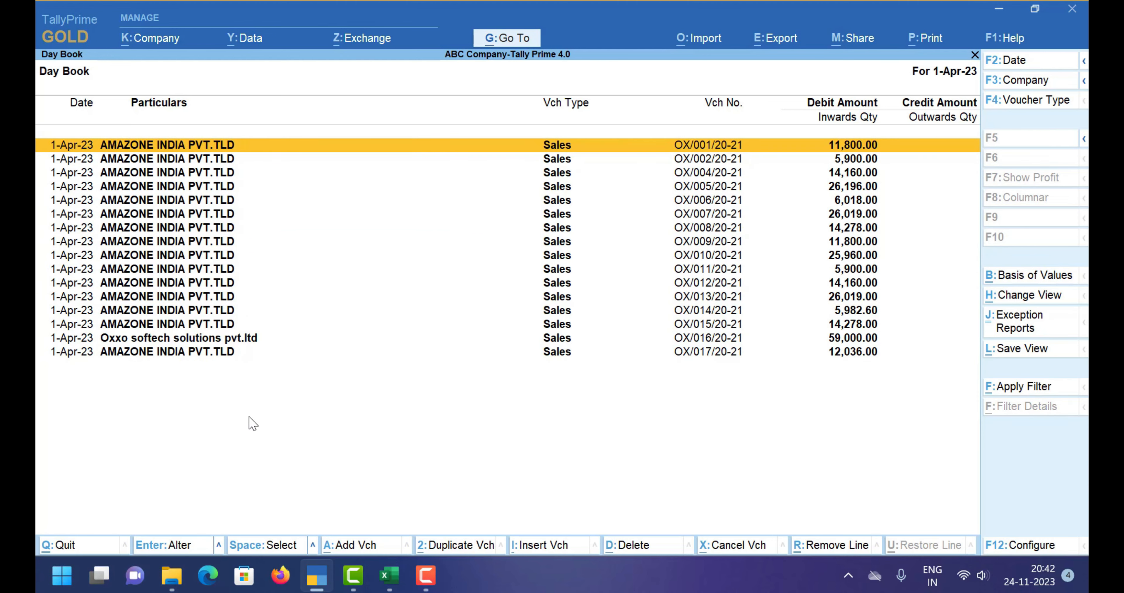
{"action": "key", "text": "Escape"}
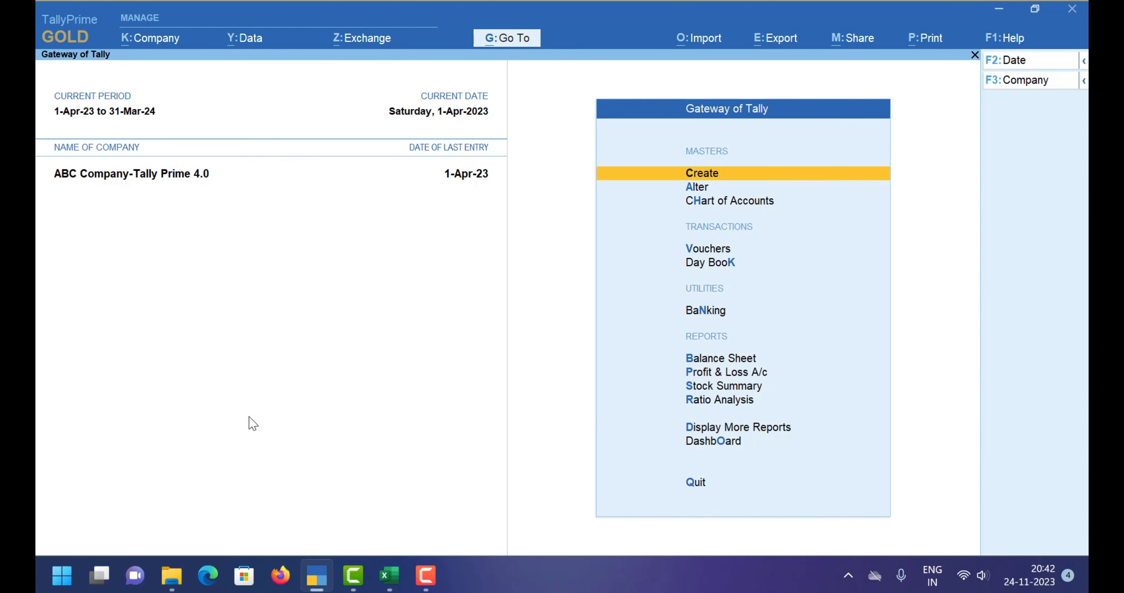
Step: Glance at the Excel statement, start a transactions import in TallyPrime, and choose the Payment worksheet of Payment Satement.xlsx in Excel (Spreadsheet) format
{"action": "left_click", "coordinate": [389, 575]}
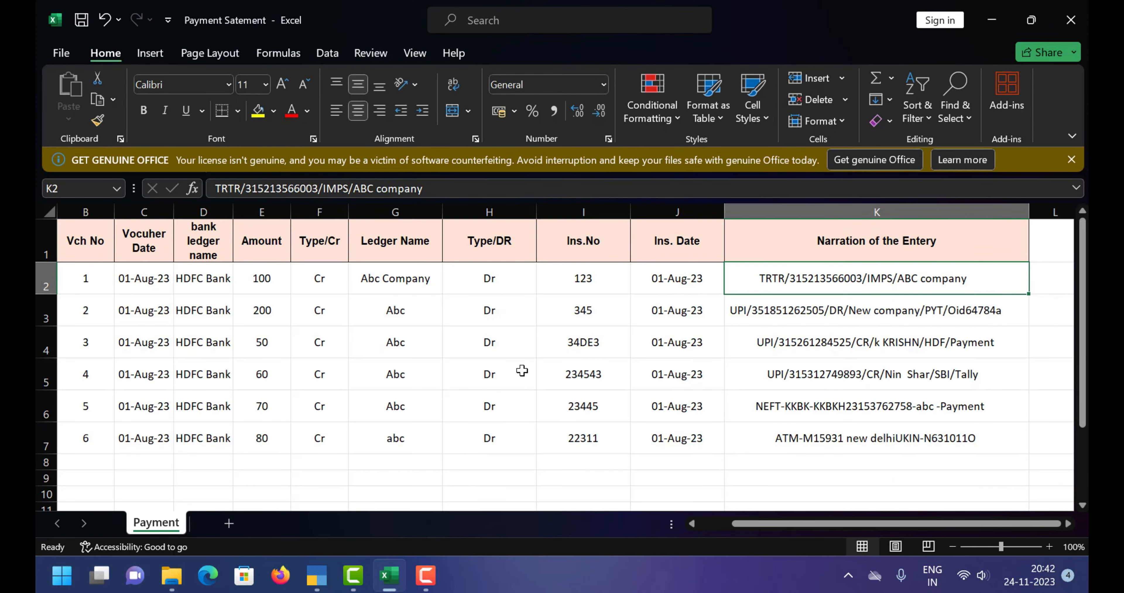
{"action": "left_click", "coordinate": [326, 580]}
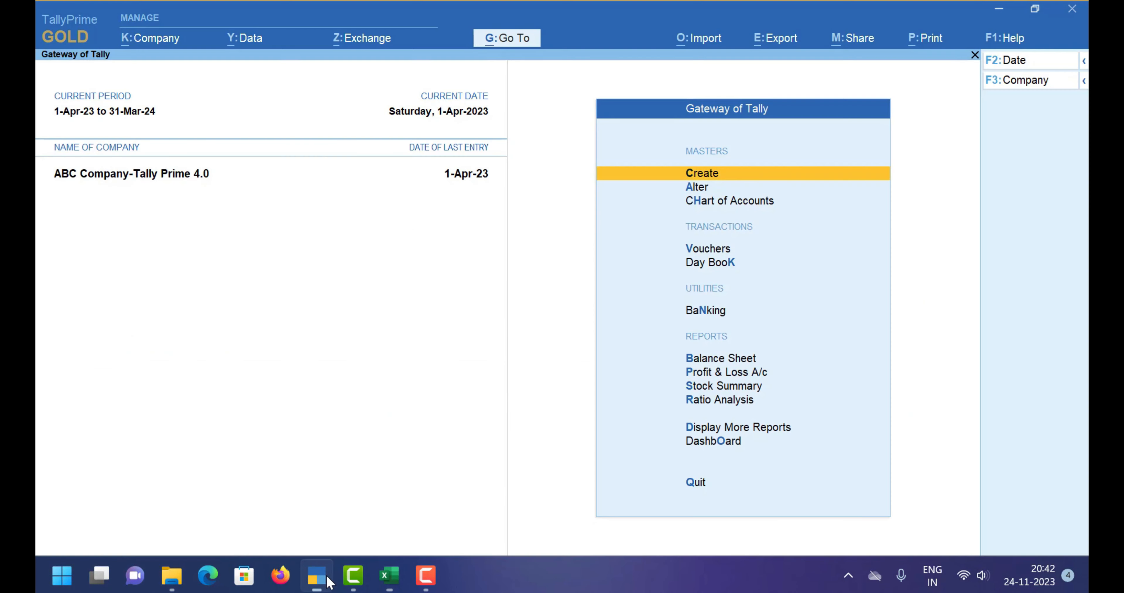
{"action": "left_click", "coordinate": [710, 43]}
{"action": "key", "text": "Down"}
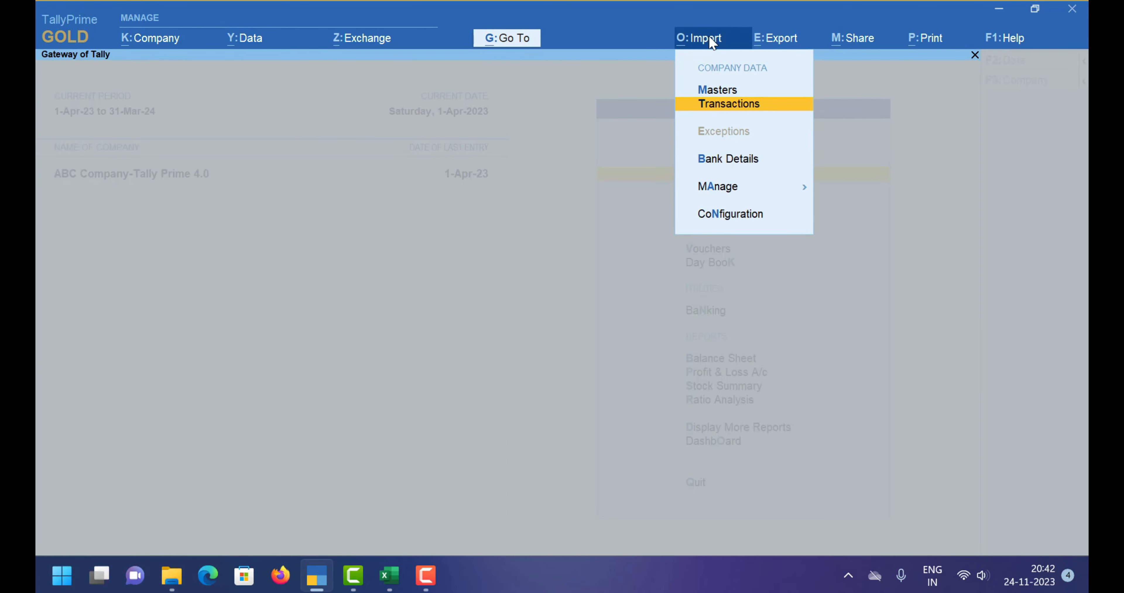
{"action": "key", "text": "Return"}
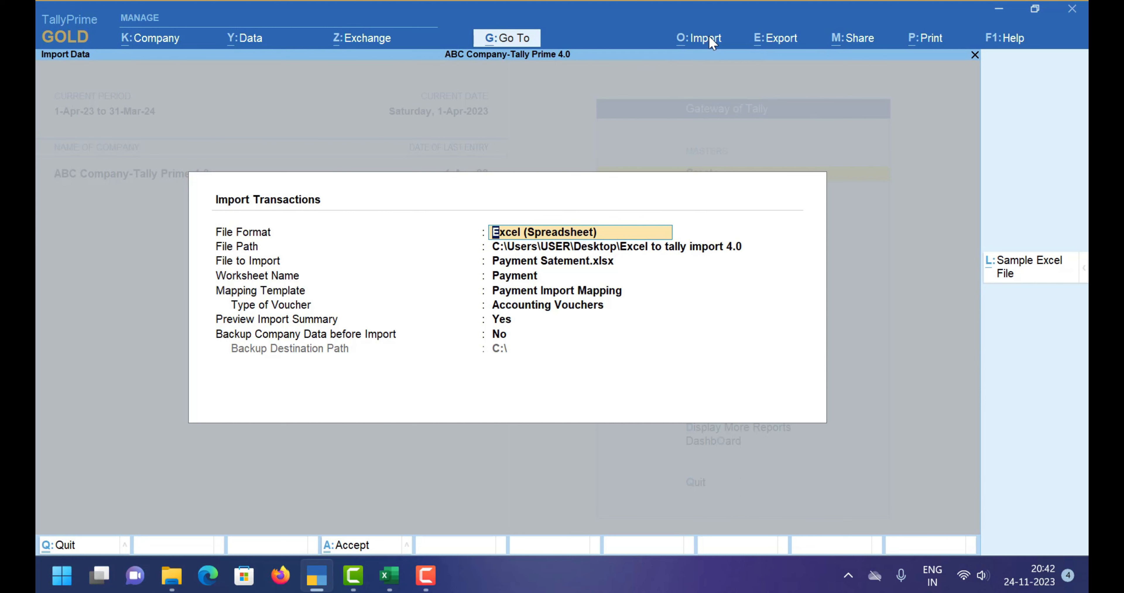
{"action": "key", "text": "Return"}
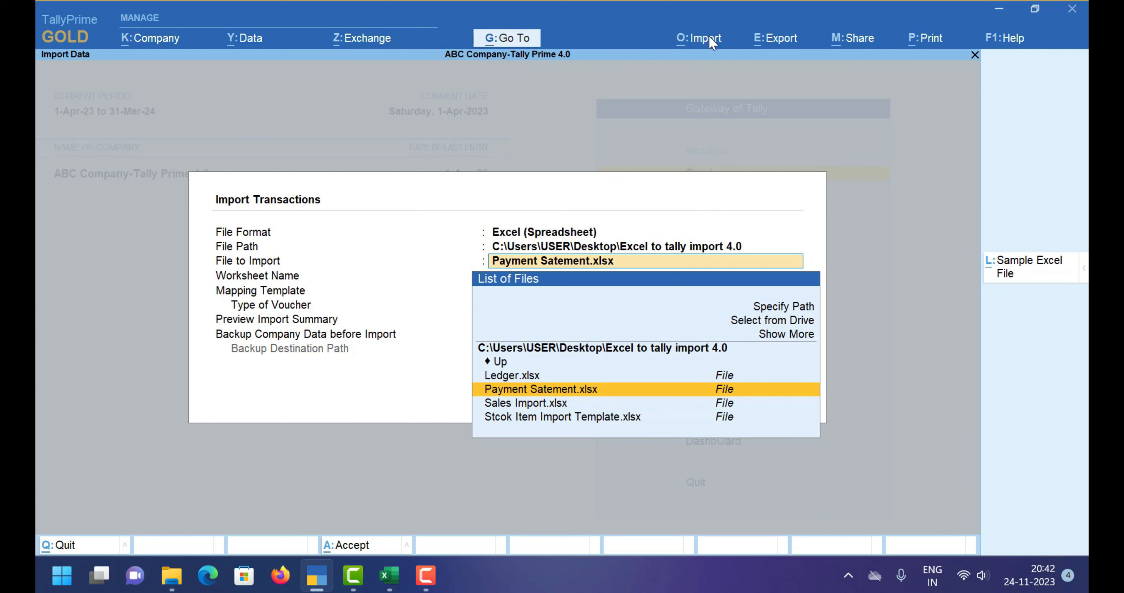
{"action": "key", "text": "Return"}
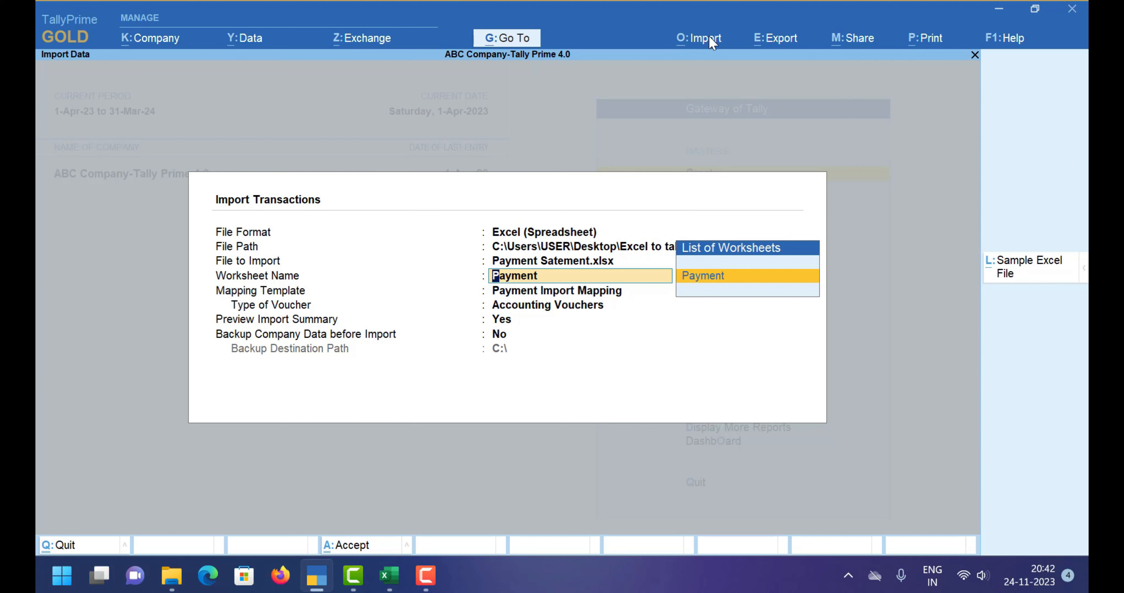
{"action": "key", "text": "Return"}
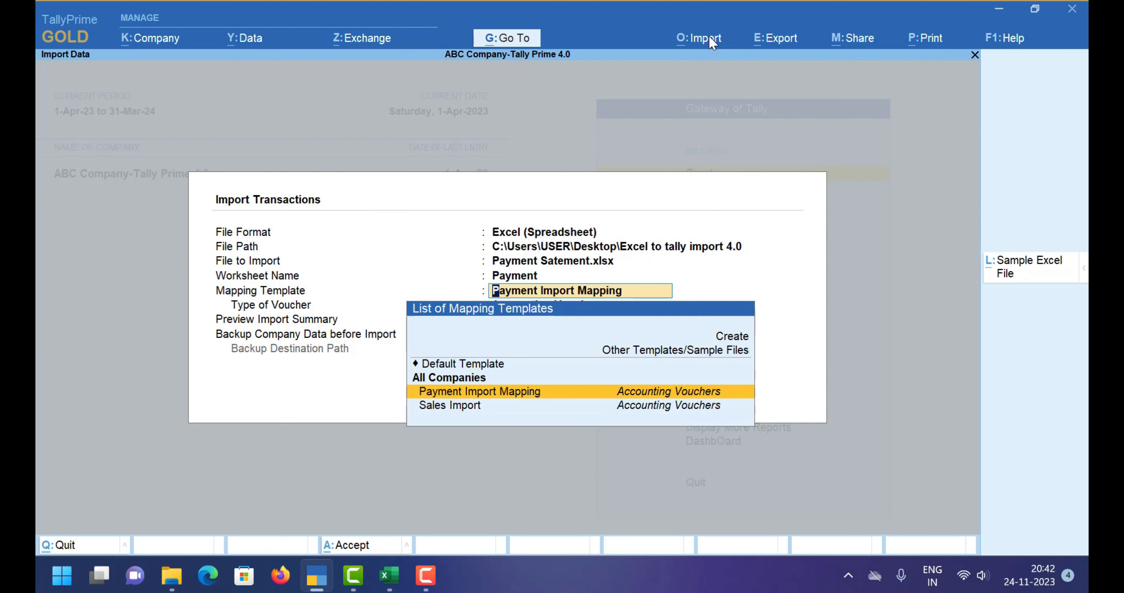
Step: Import the payment vouchers using the Payment Import Mapping template, with the import summary preview on and no company data backup
{"action": "key", "text": "Return"}
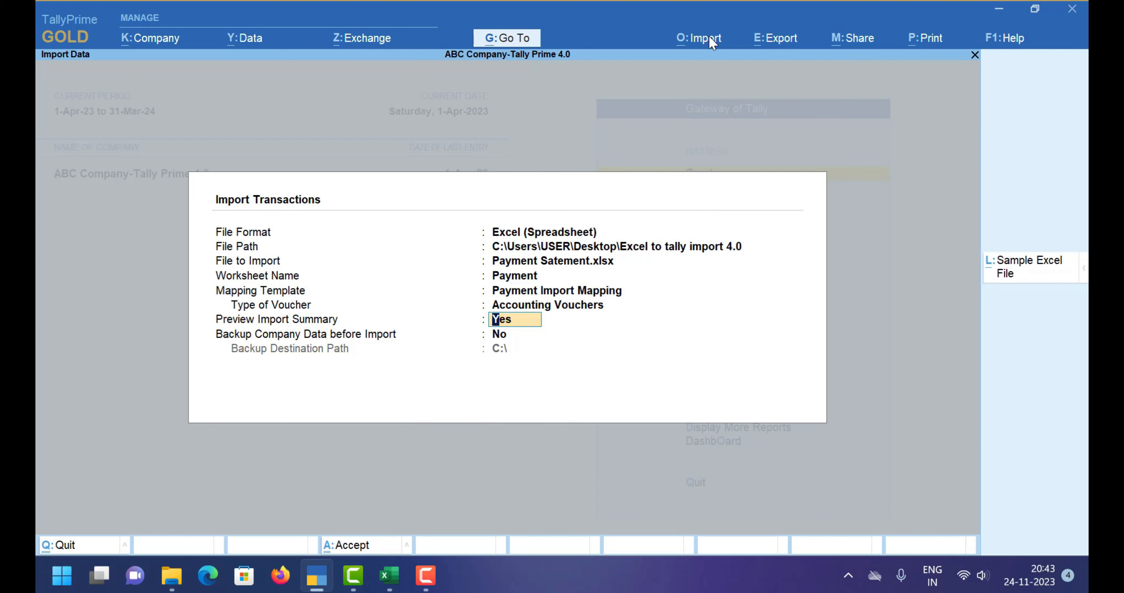
{"action": "key", "text": "Return"}
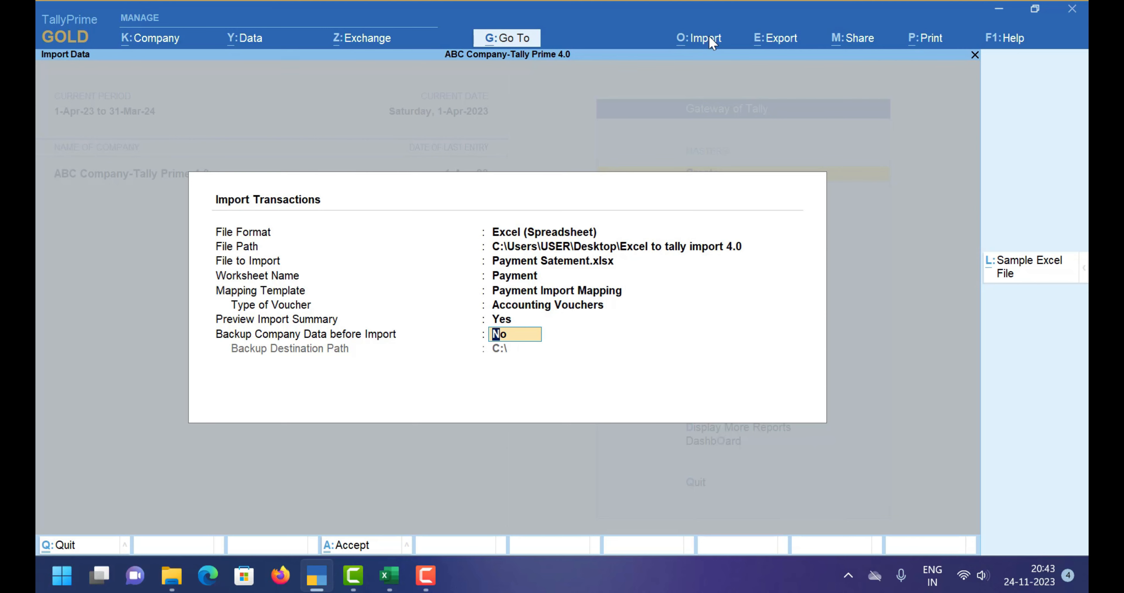
{"action": "key", "text": "Return"}
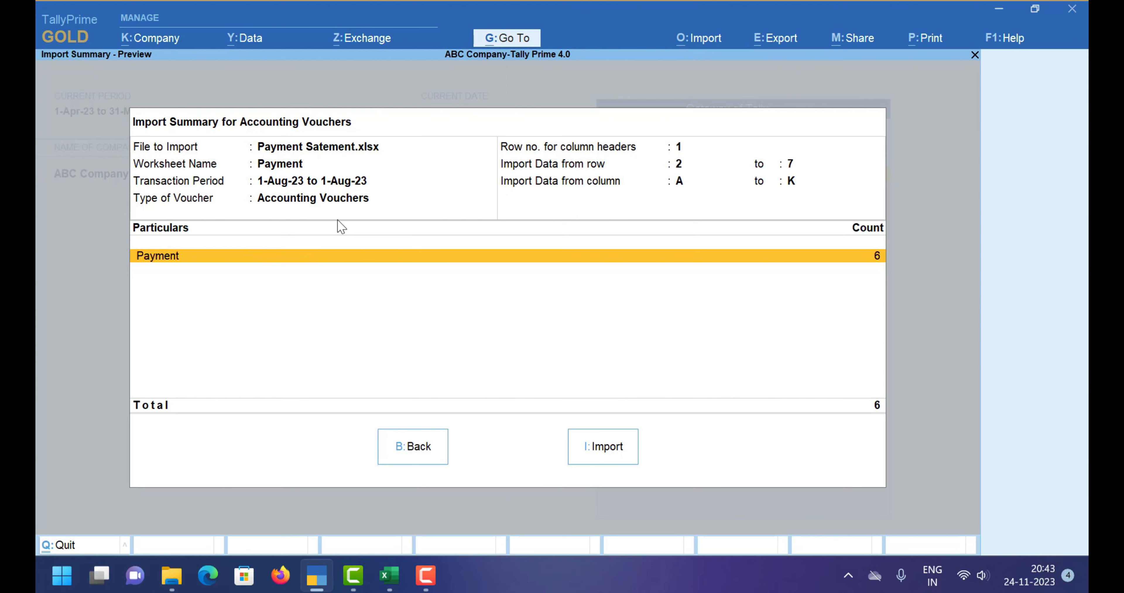
{"action": "left_click", "coordinate": [609, 460]}
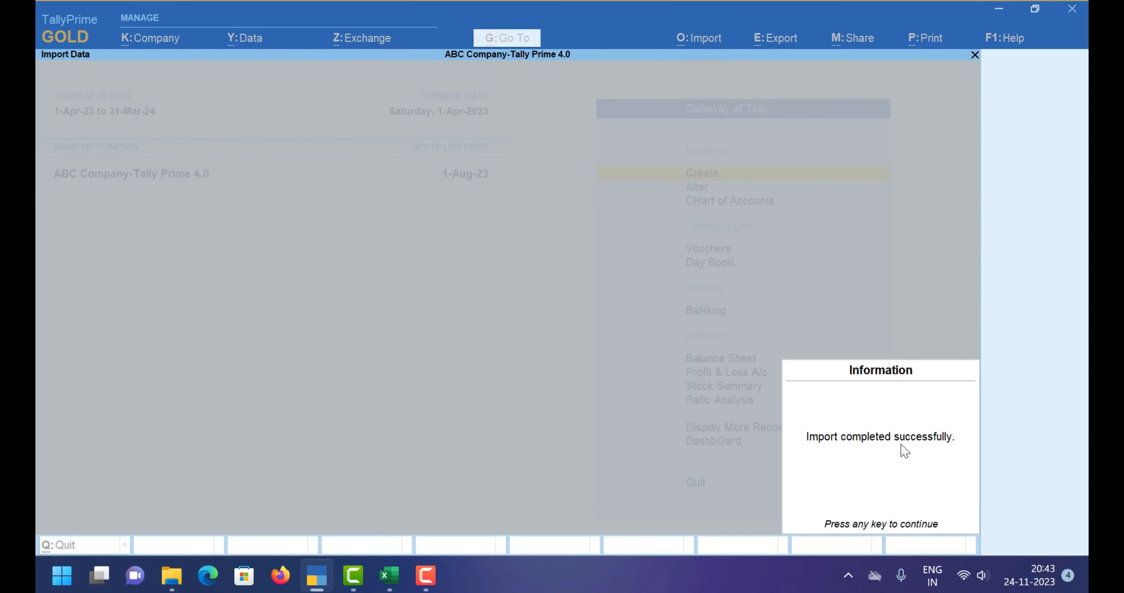
{"action": "key", "text": "Return"}
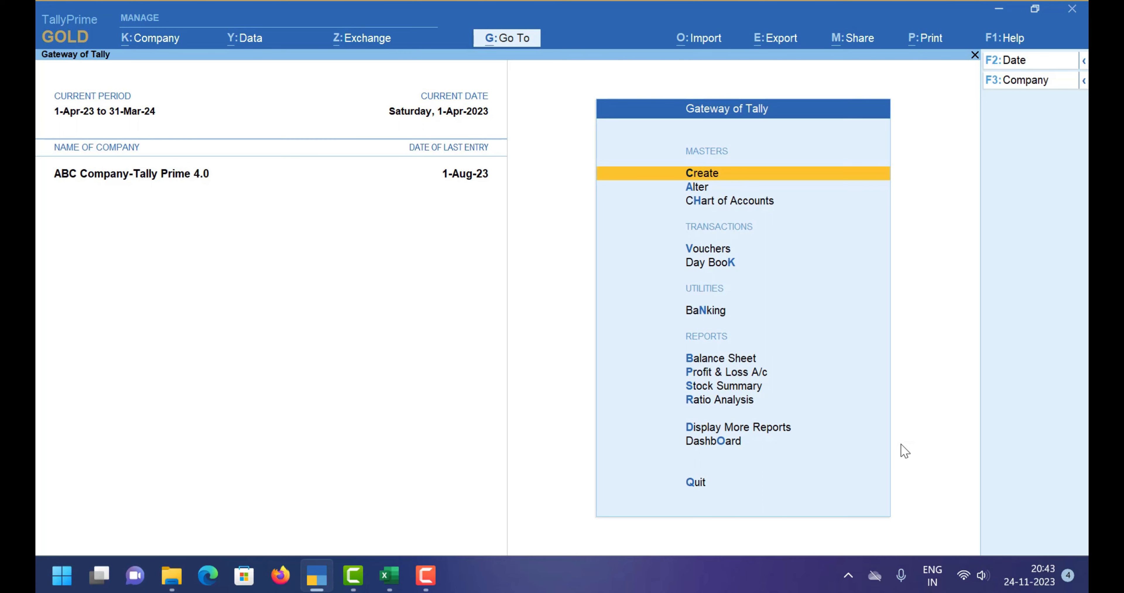
Step: Open the Day Book and set its period from 1-4-2023 to 1-8-2023
{"action": "key", "text": "d"}
{"action": "key", "text": "k"}
{"action": "key", "text": "F2"}
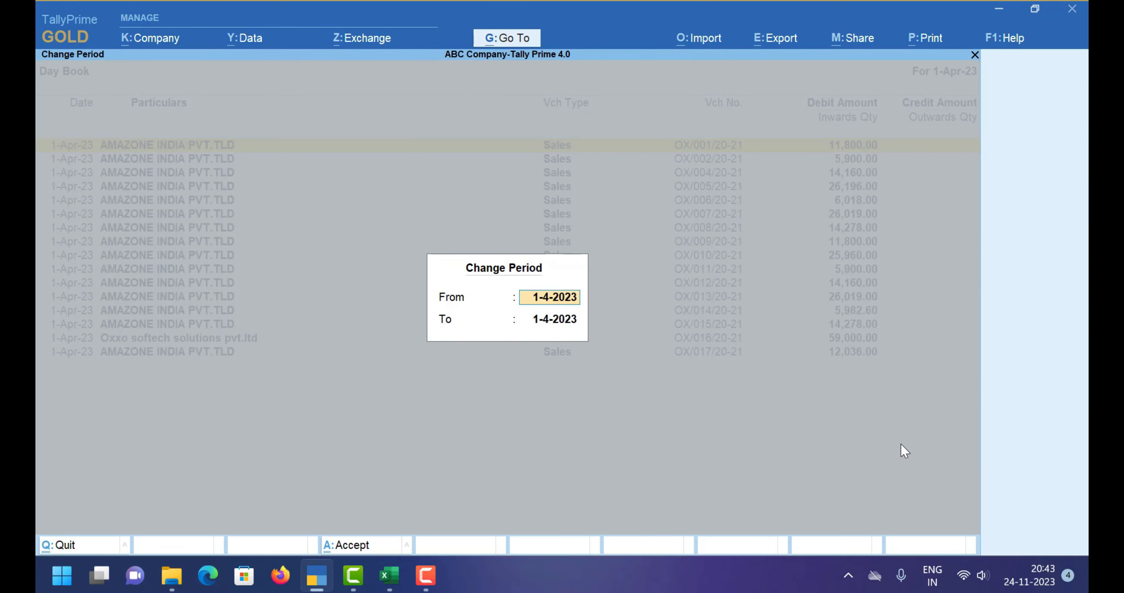
{"action": "key", "text": "Return"}
{"action": "type", "text": "1-8-2023"}
{"action": "key", "text": "Return"}
Step: Go through the Day Book entries down to the last Hdfc Bank payment voucher
{"action": "key", "text": "Down"}
{"action": "key", "text": "Down"}
{"action": "key", "text": "Down"}
{"action": "key", "text": "Down"}
{"action": "key", "text": "Down"}
{"action": "key", "text": "Down"}
{"action": "key", "text": "Down"}
{"action": "key", "text": "Down"}
{"action": "key", "text": "Down"}
{"action": "key", "text": "Down"}
{"action": "key", "text": "Down"}
{"action": "key", "text": "Down"}
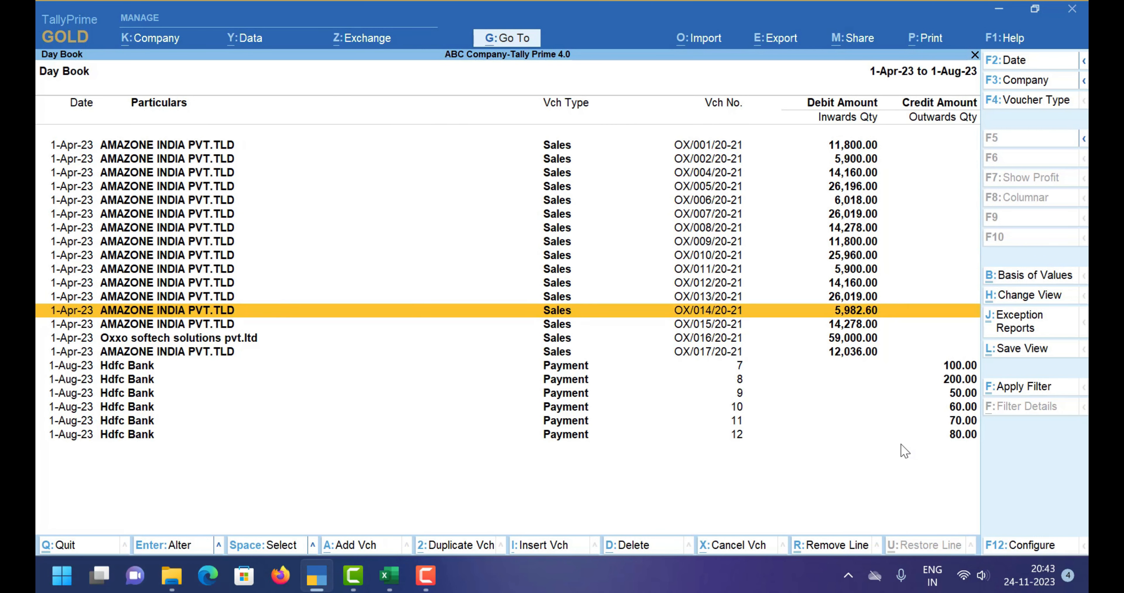
{"action": "key", "text": "Down"}
{"action": "key", "text": "Down"}
{"action": "key", "text": "Down"}
{"action": "key", "text": "Down"}
{"action": "key", "text": "Down"}
{"action": "key", "text": "Down"}
{"action": "key", "text": "Down"}
{"action": "key", "text": "Down"}
{"action": "key", "text": "Down"}
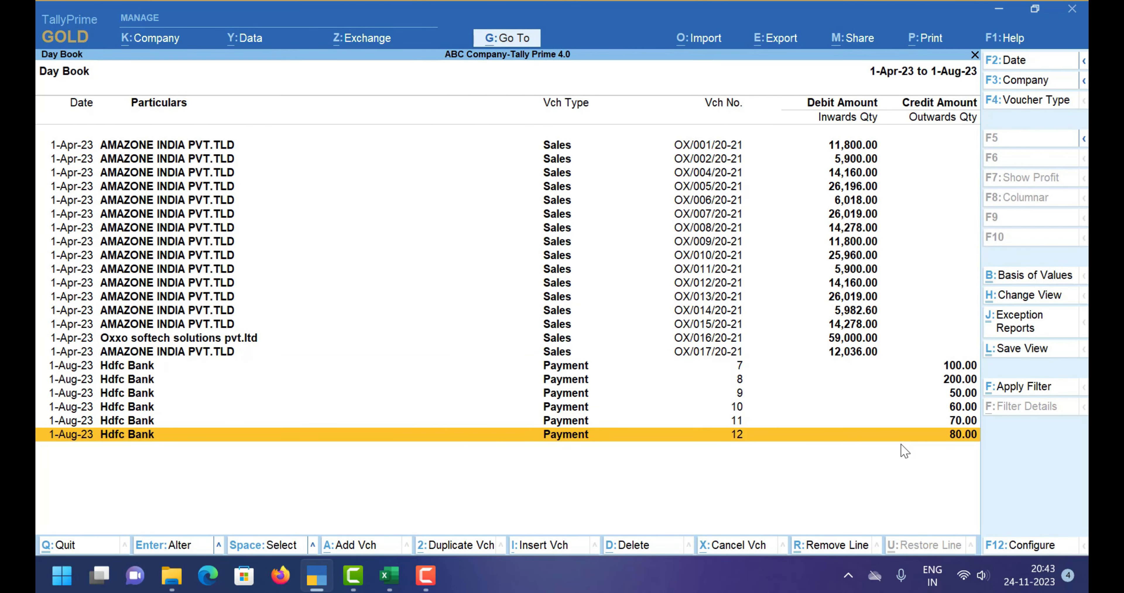
Step: Compare the Excel payment statement with the payment vouchers in TallyPrime's Day Book and return to the Gateway of Tally
{"action": "key", "text": "alt+Tab"}
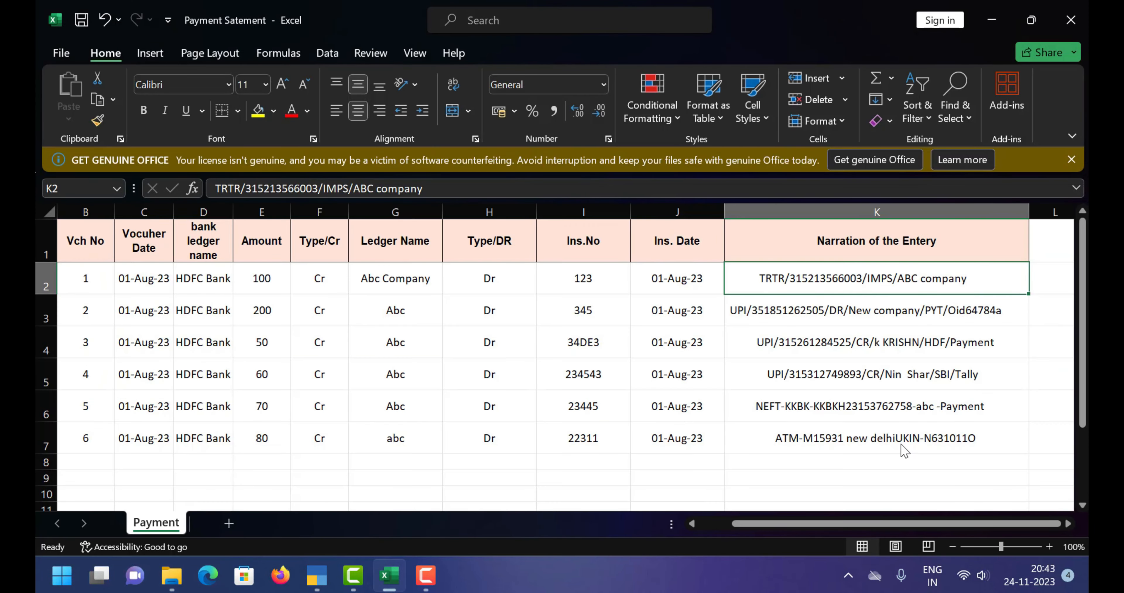
{"action": "key", "text": "alt+Tab"}
{"action": "key", "text": "Up"}
{"action": "key", "text": "Up"}
{"action": "key", "text": "Up"}
{"action": "key", "text": "Up"}
{"action": "key", "text": "Up"}
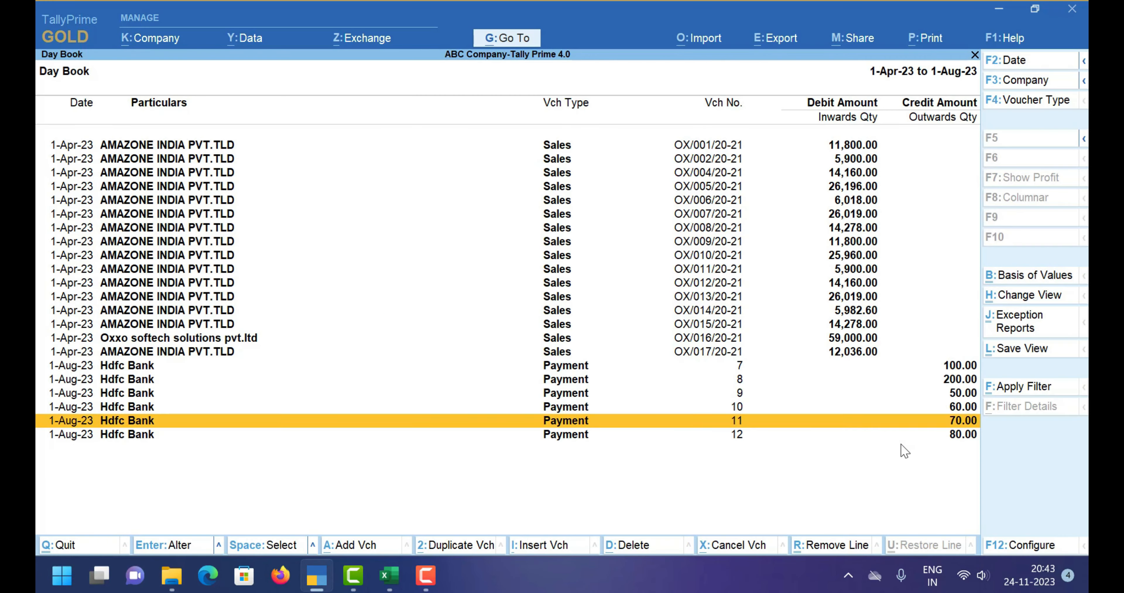
{"action": "key", "text": "Down"}
{"action": "key", "text": "Down"}
{"action": "key", "text": "Down"}
{"action": "key", "text": "Down"}
{"action": "key", "text": "Down"}
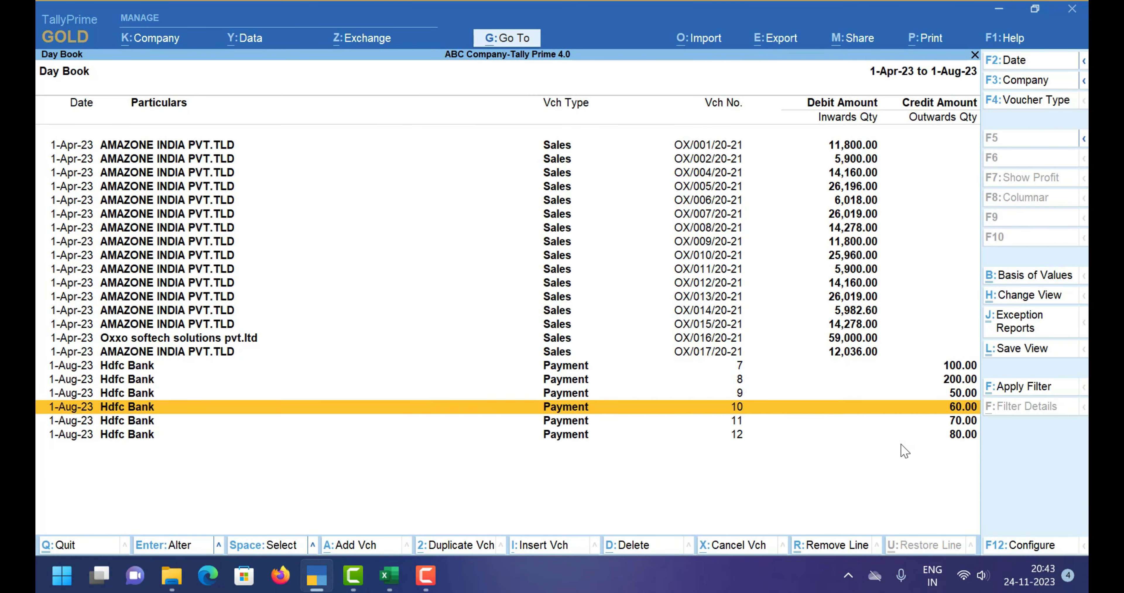
{"action": "key", "text": "Escape"}
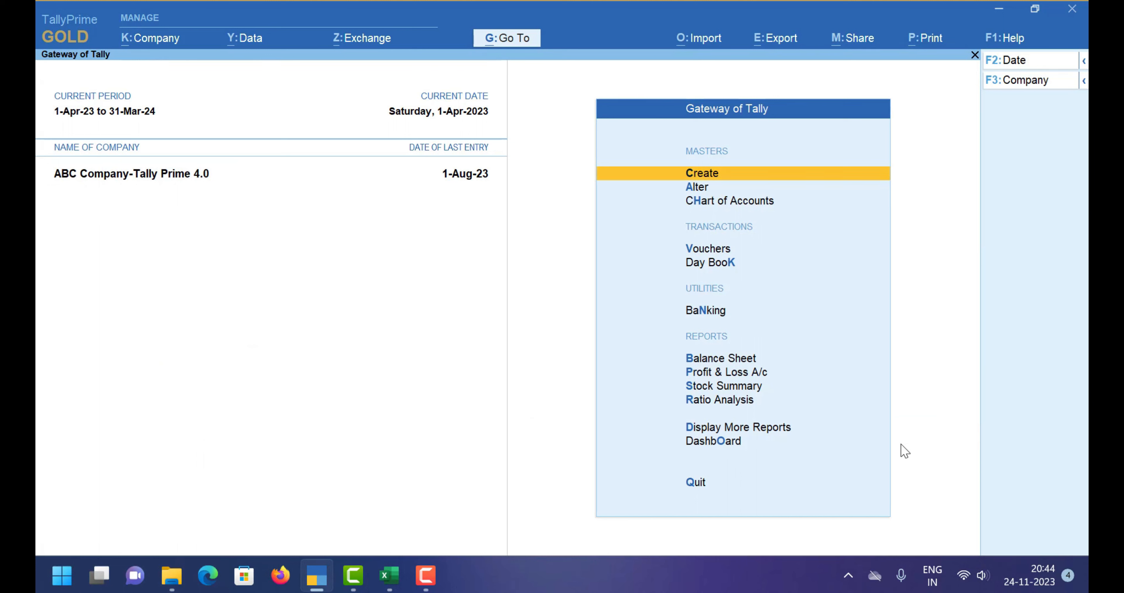